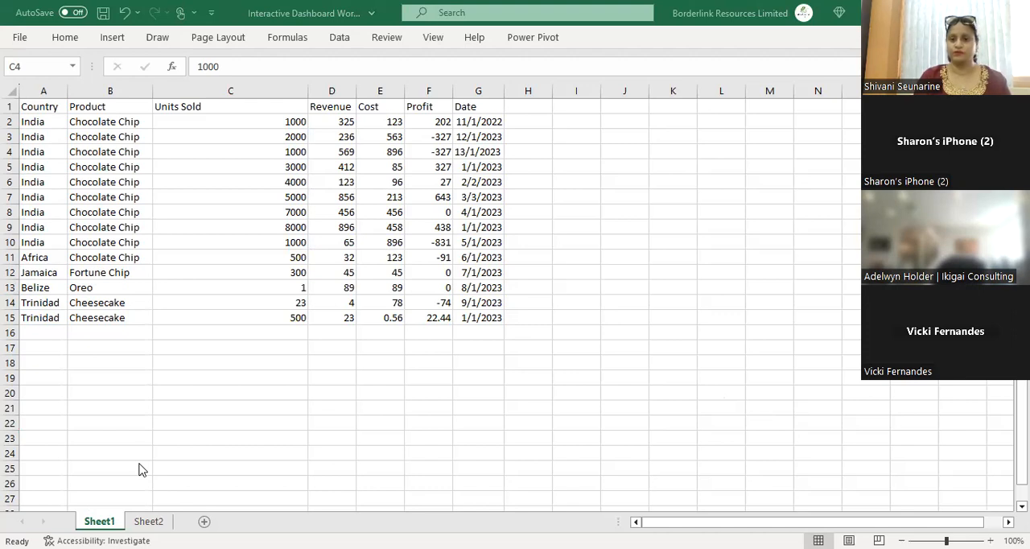
Step: Rename the first worksheet as "Data Sheet"
click(112, 520)
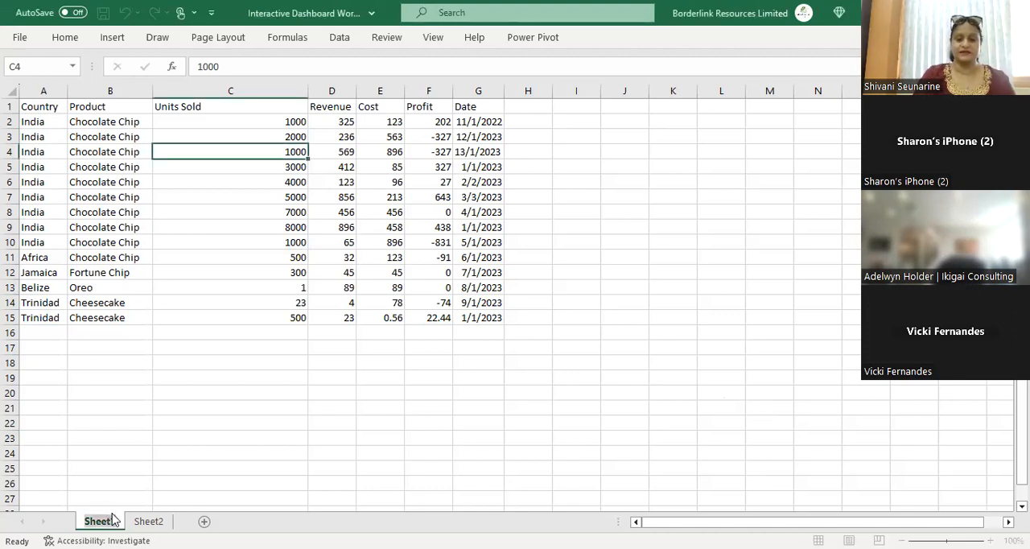
key(BackSpace)
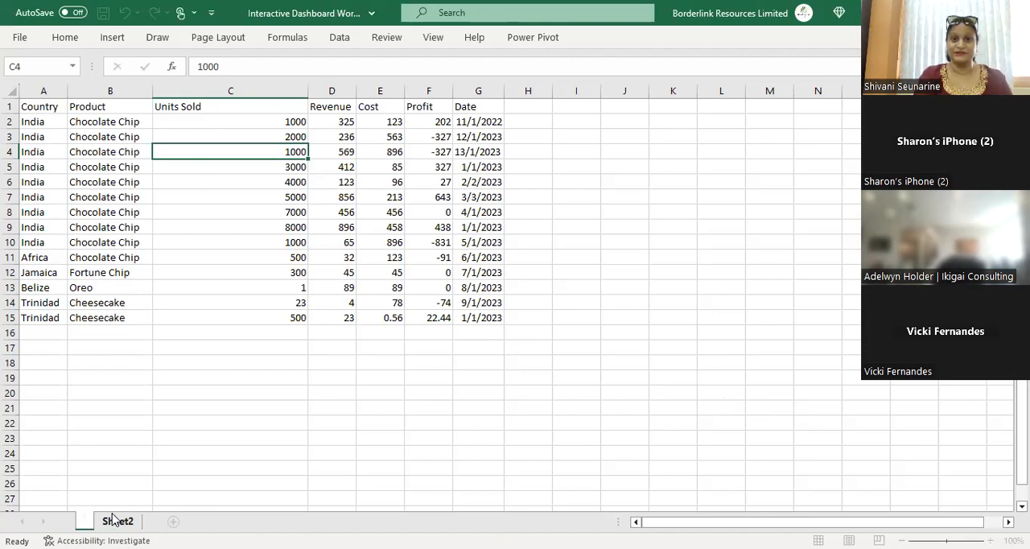
text(Data)
key(Return)
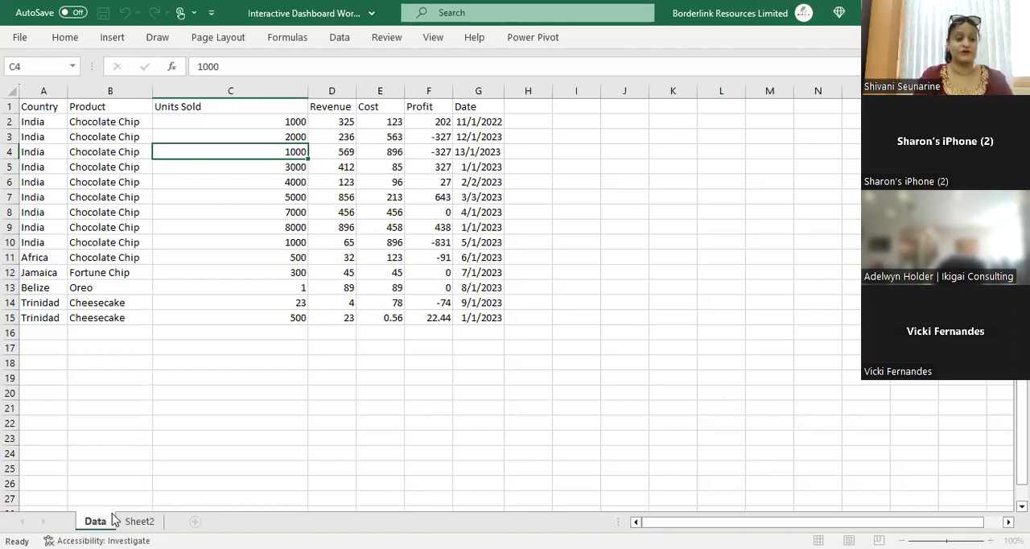
double_click(95, 520)
text(Sheet)
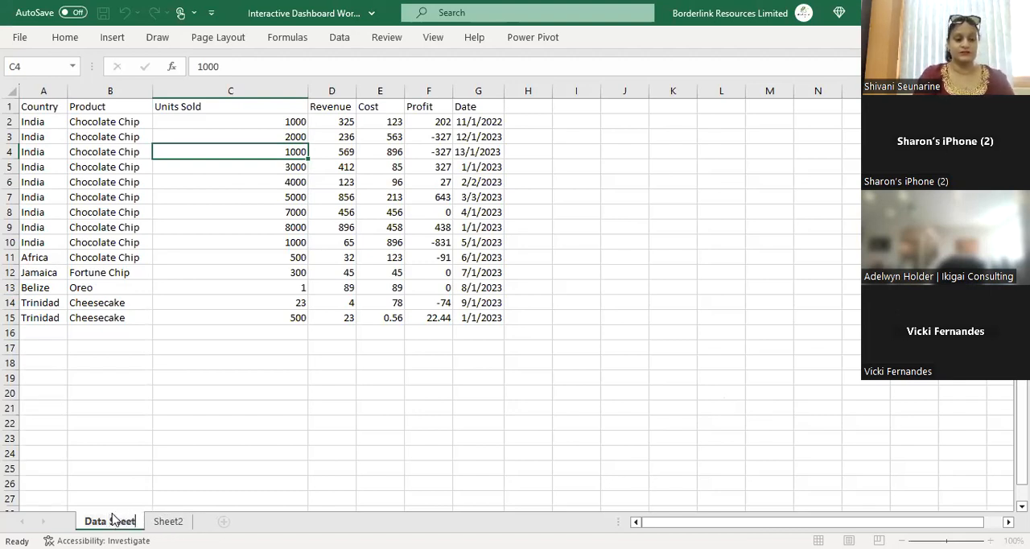
click(104, 458)
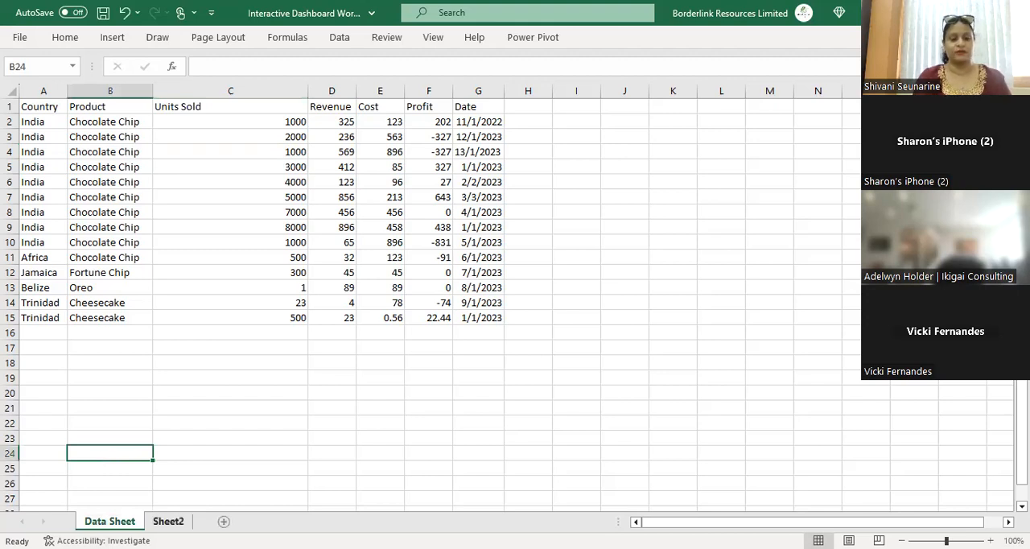
Step: Rename the second worksheet as "Dashboard"
double_click(168, 522)
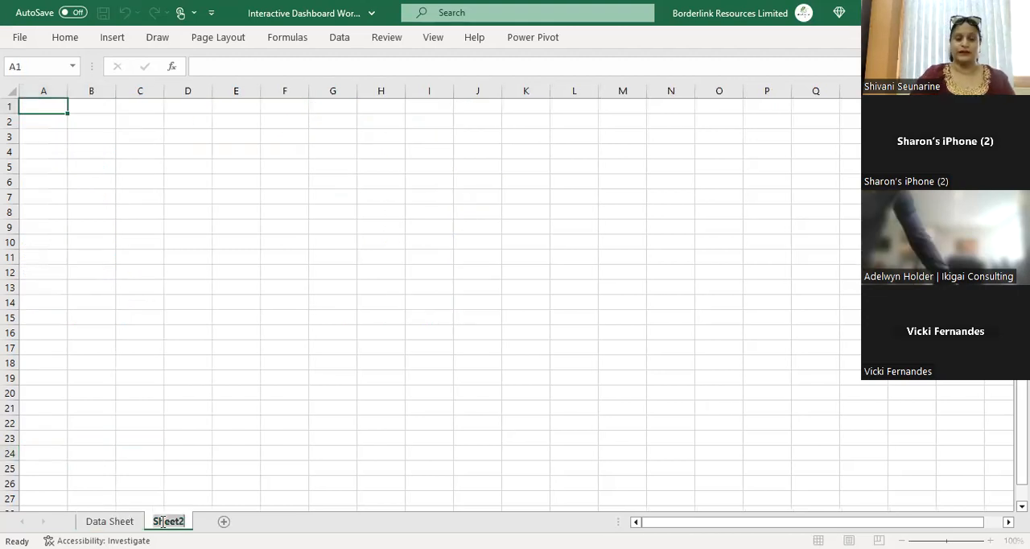
key(BackSpace)
text(Dash)
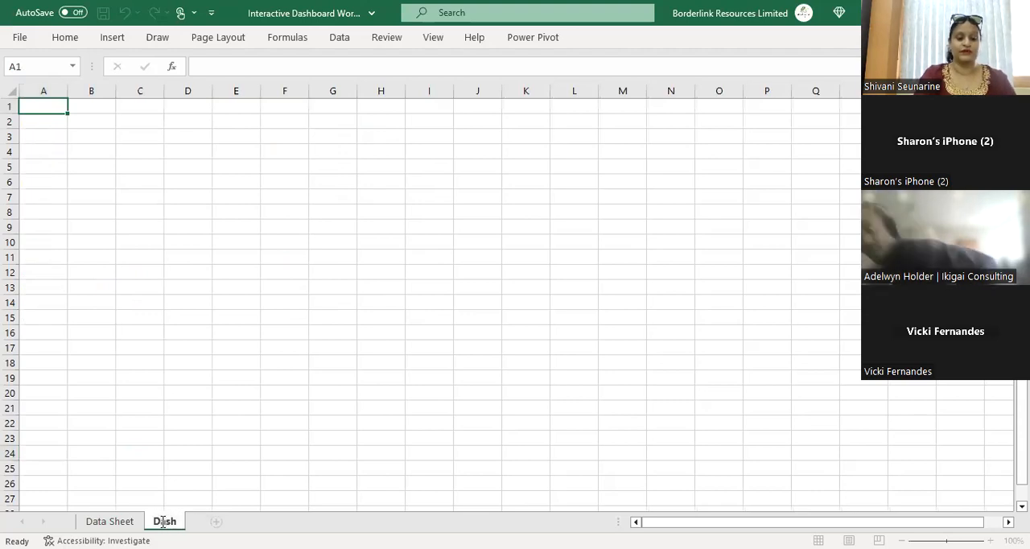
text(board)
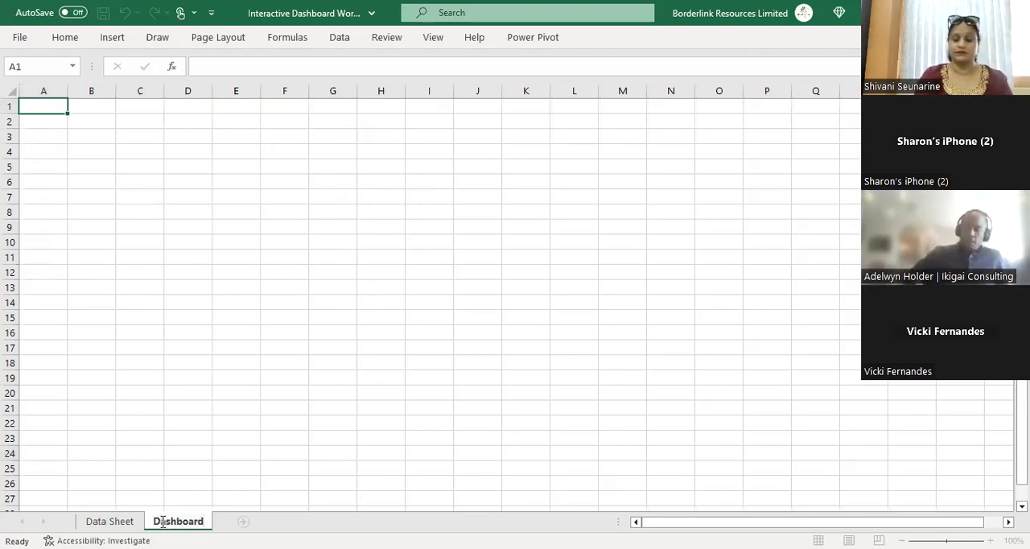
key(Return)
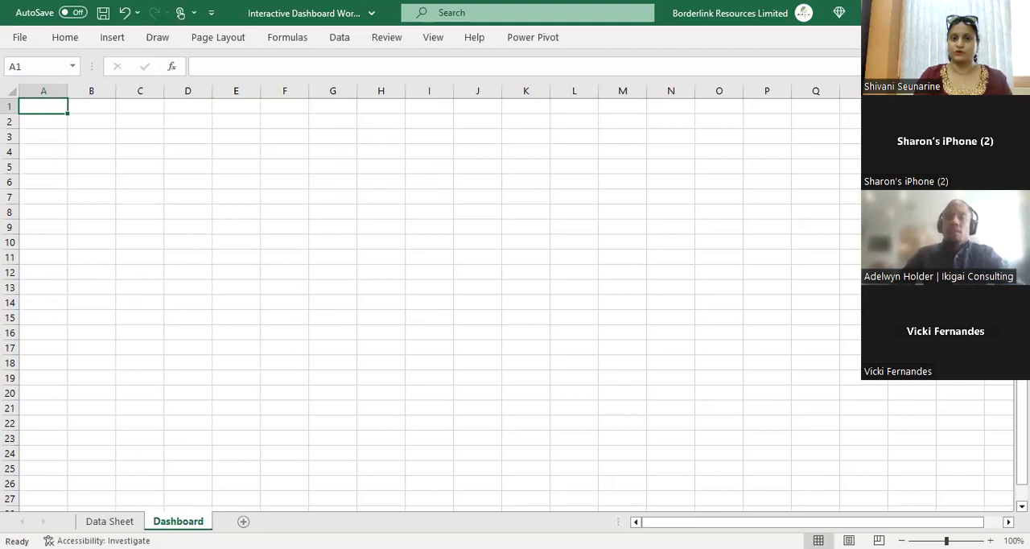
click(227, 248)
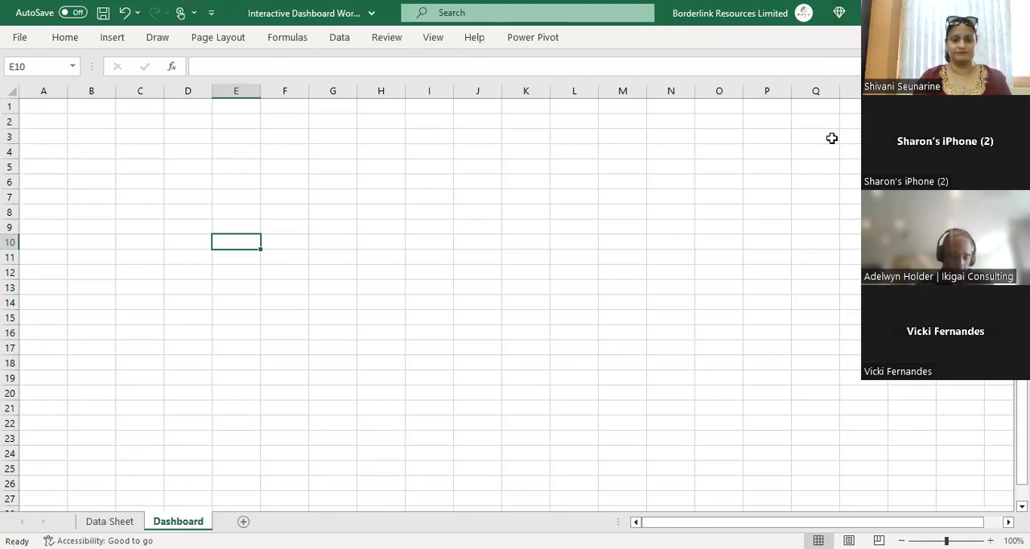
Step: Insert a text box spanning about columns D to P across rows 1 to 5 of the Dashboard sheet
click(112, 38)
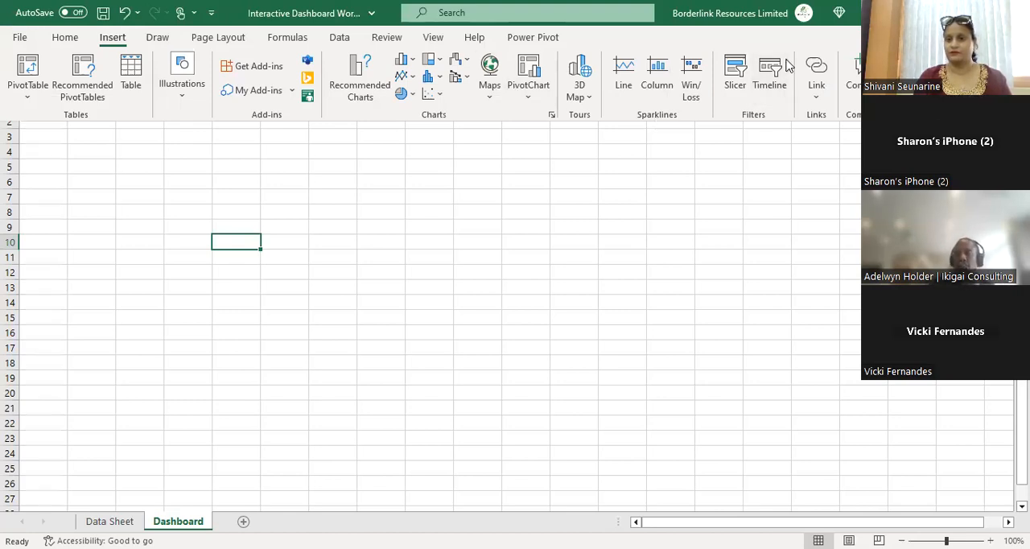
double_click(118, 38)
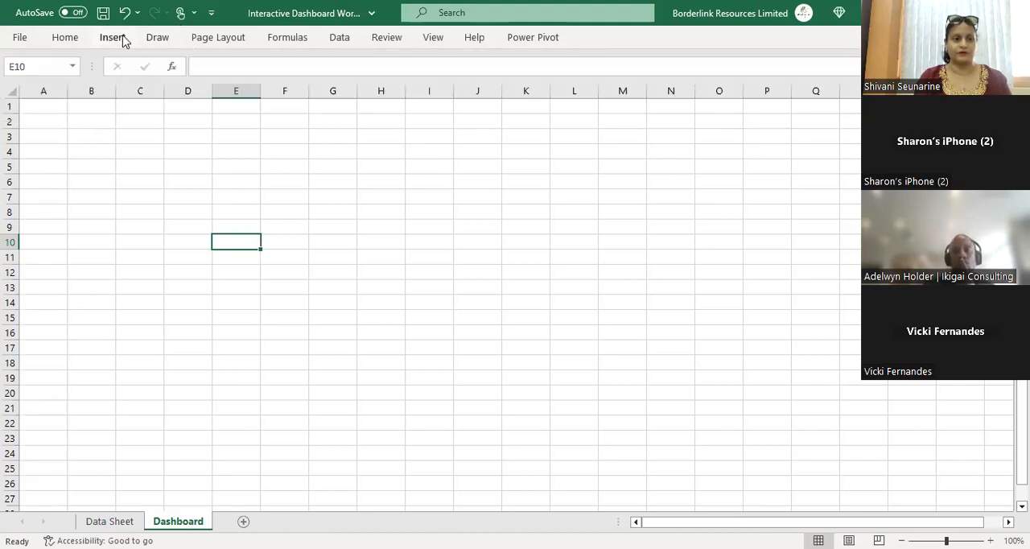
click(122, 39)
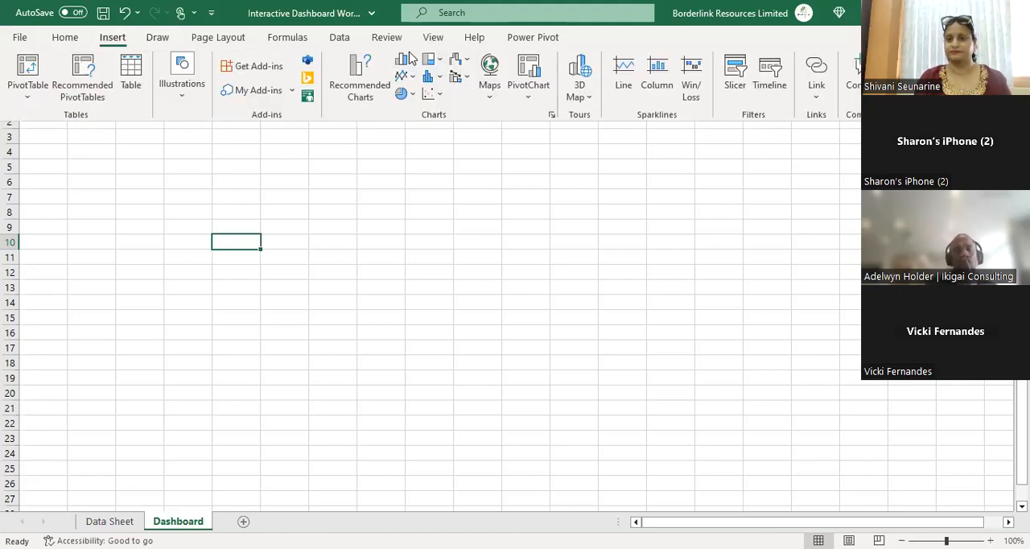
click(180, 18)
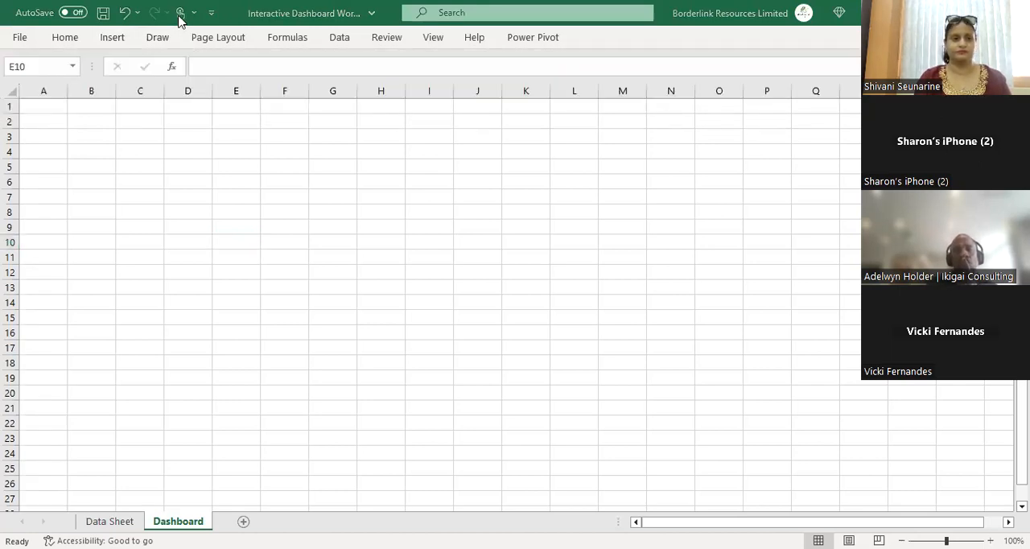
click(113, 39)
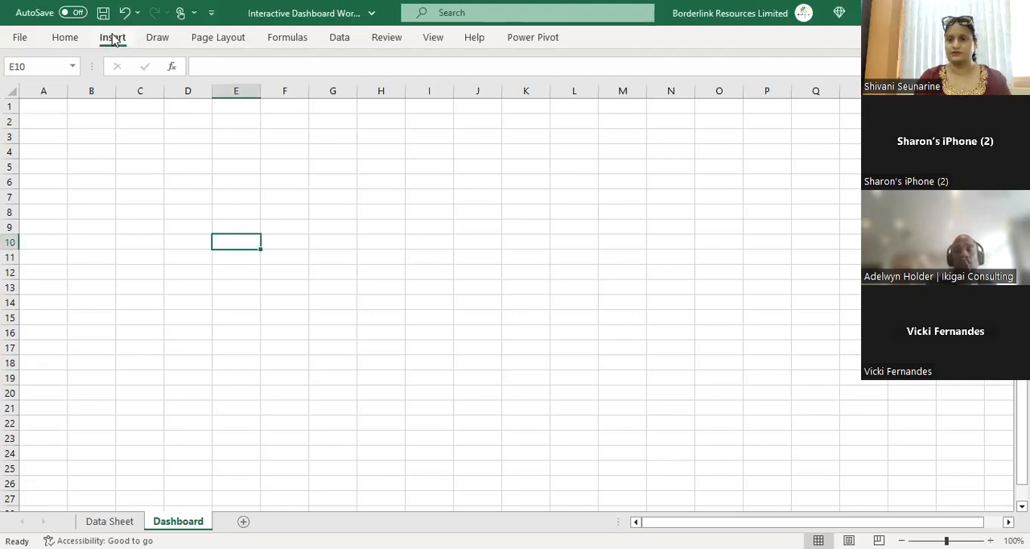
click(911, 77)
click(855, 153)
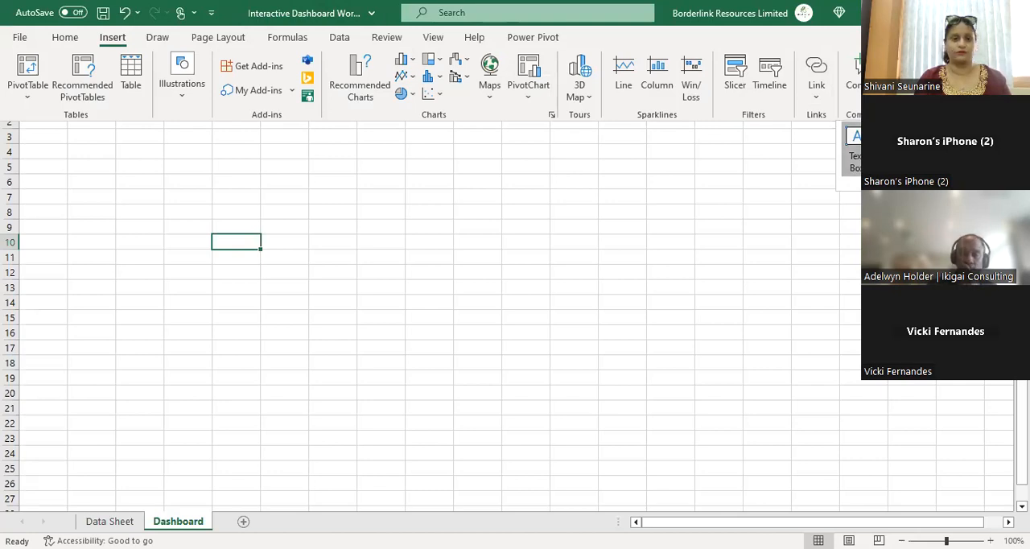
drag(188, 111, 778, 172)
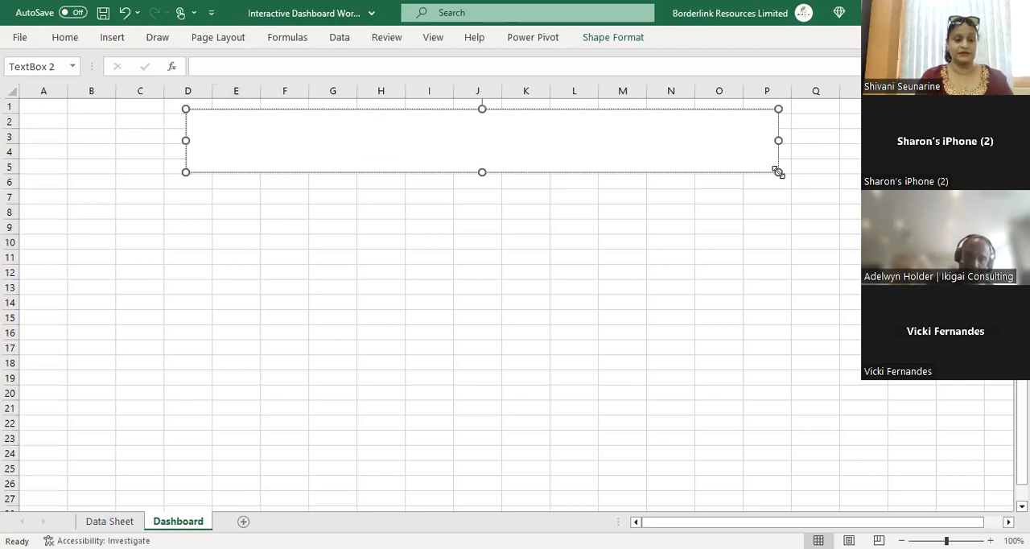
Step: Enter the title "Performance Dashboard" in the text box, correcting the misspelling
text(Perfor)
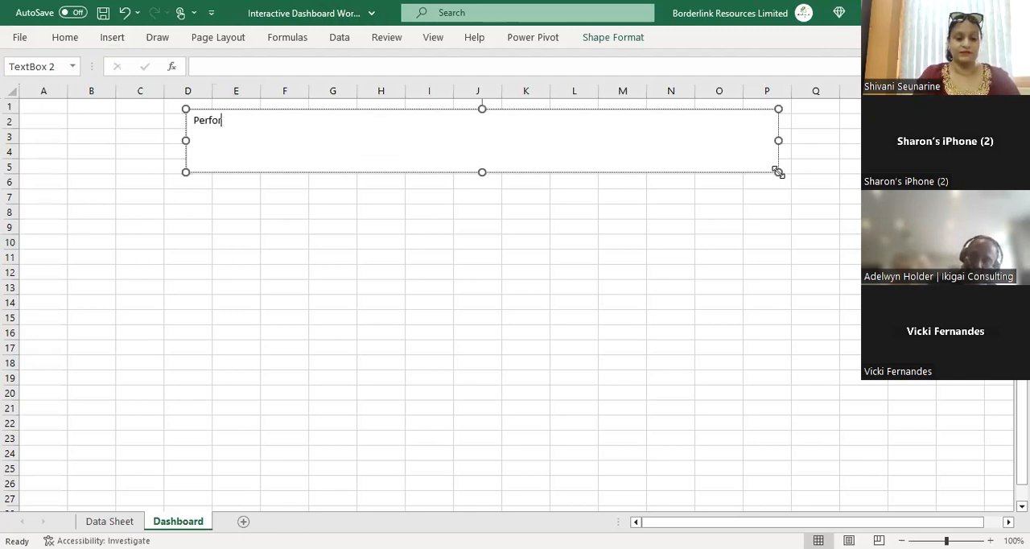
text(mance )
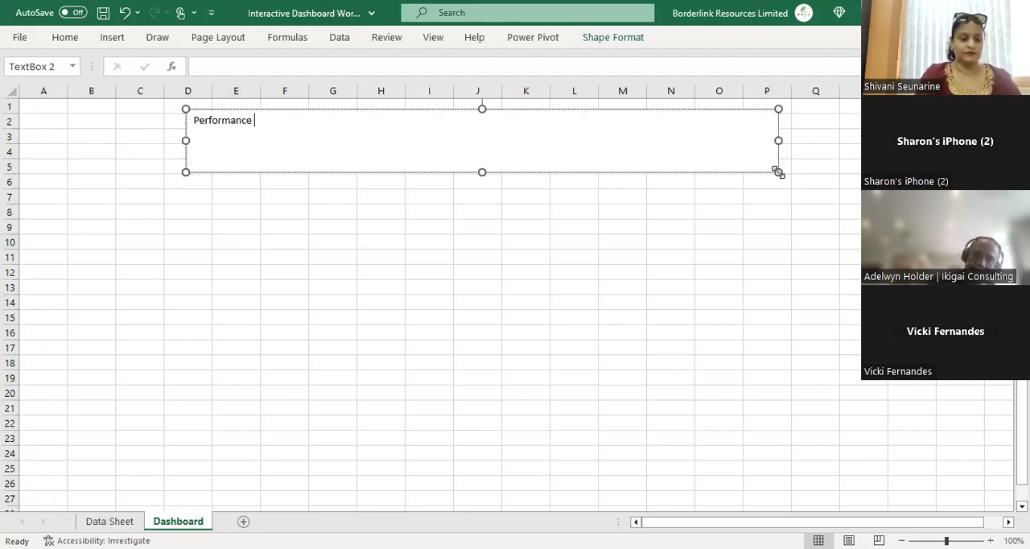
text(Deashb)
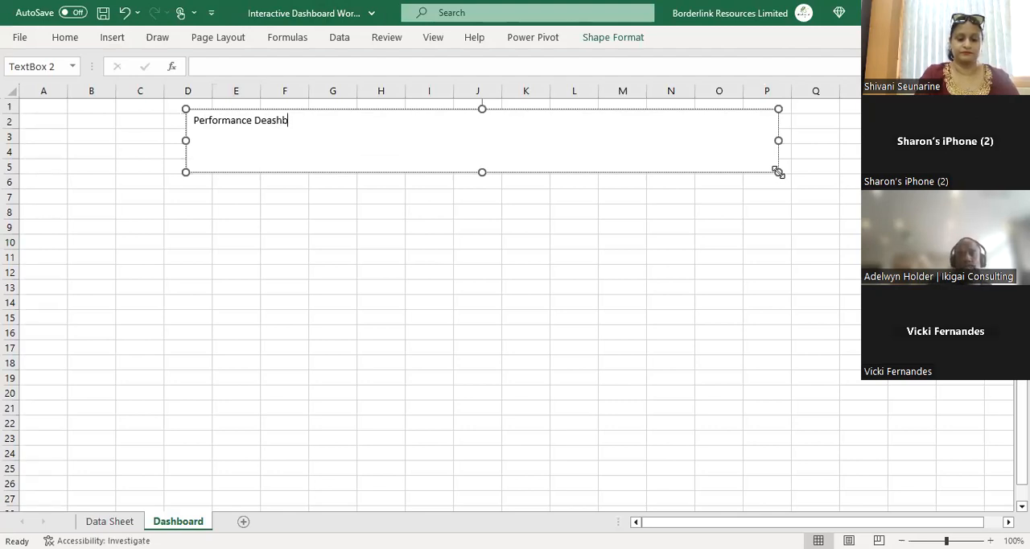
text(oard)
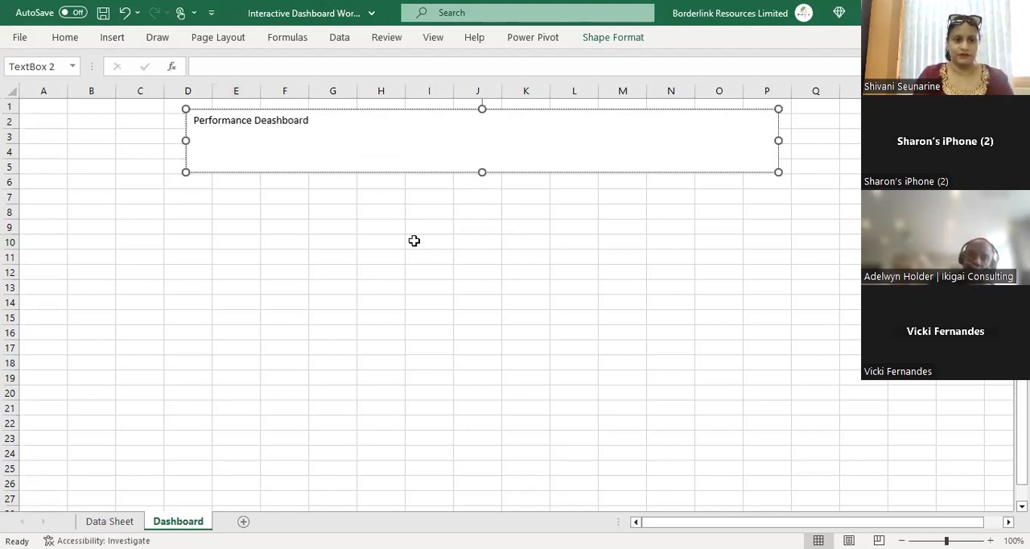
key(BackSpace)
key(BackSpace)
key(BackSpace)
key(BackSpace)
key(BackSpace)
key(BackSpace)
key(BackSpace)
key(BackSpace)
key(BackSpace)
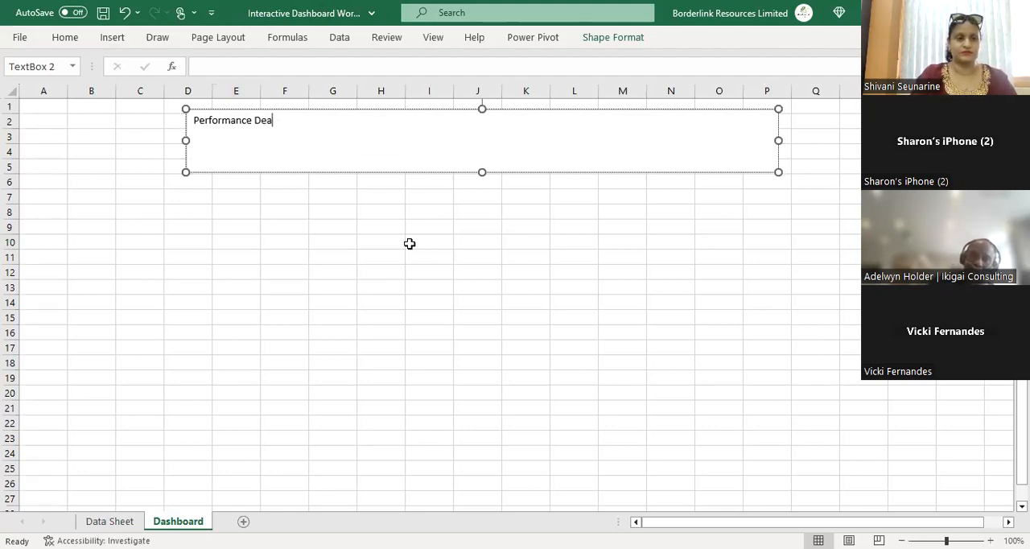
text(ashboard)
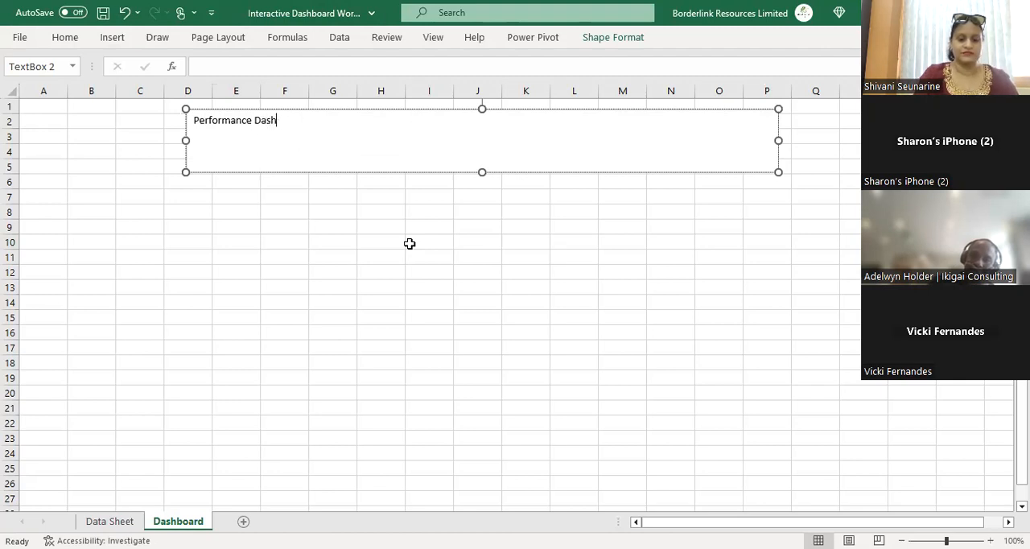
click(332, 312)
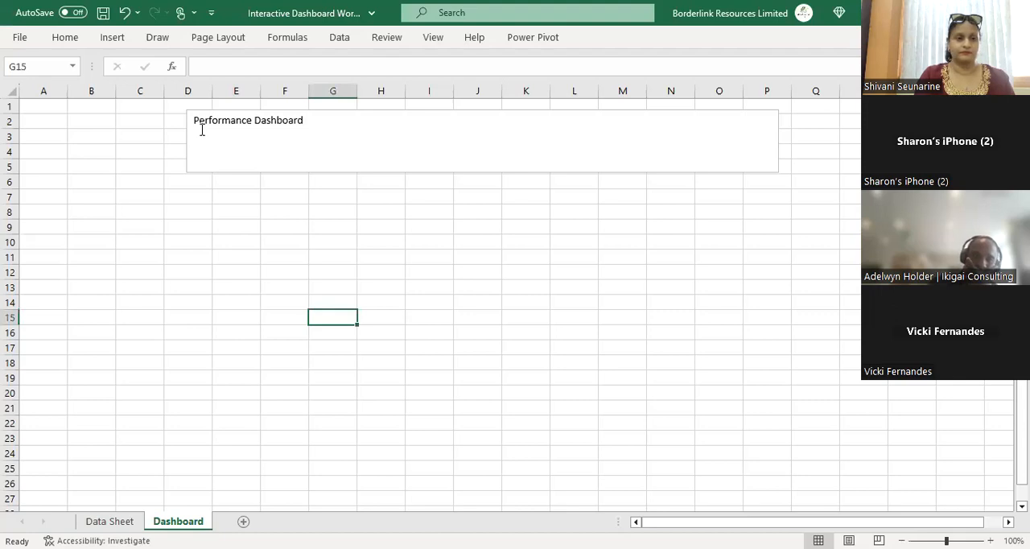
Step: Center the title text horizontally within the text box
click(311, 137)
click(72, 42)
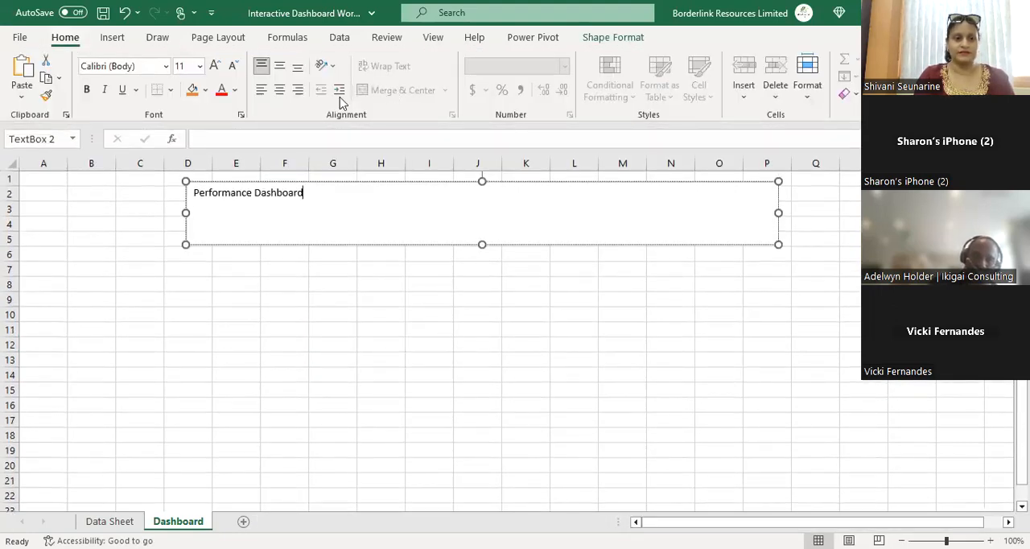
click(283, 91)
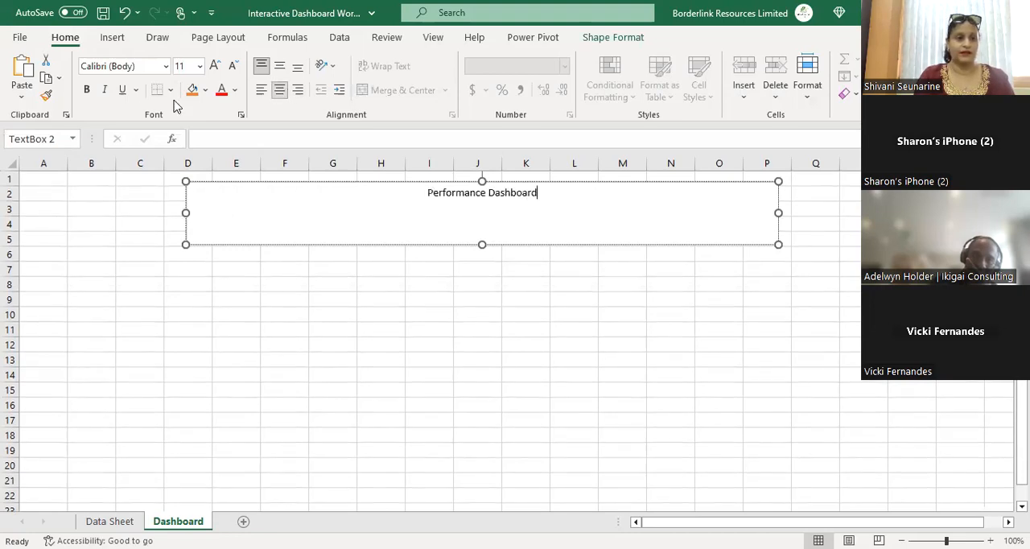
Step: Try to set the title's font size to 16 and then 20 without selecting its text
click(200, 66)
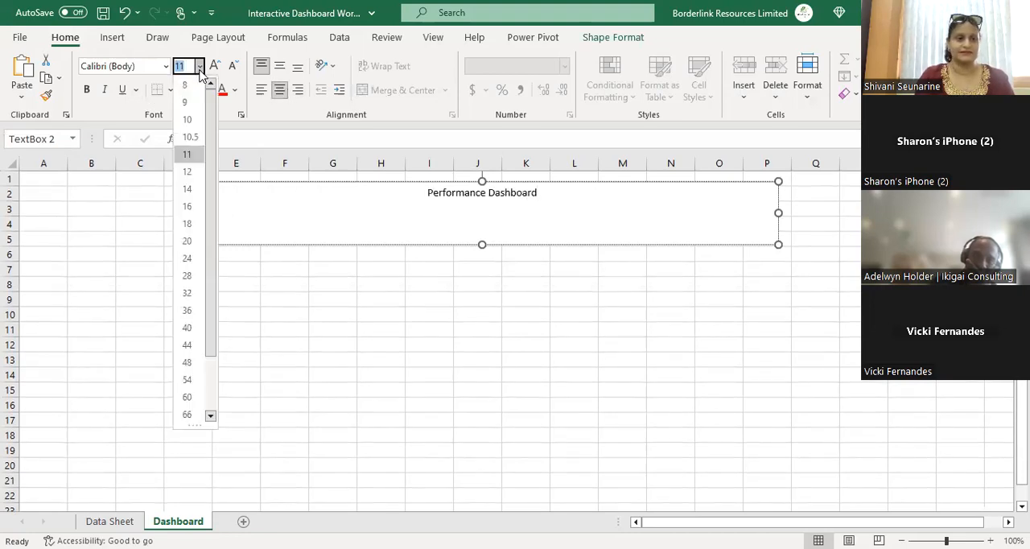
click(190, 206)
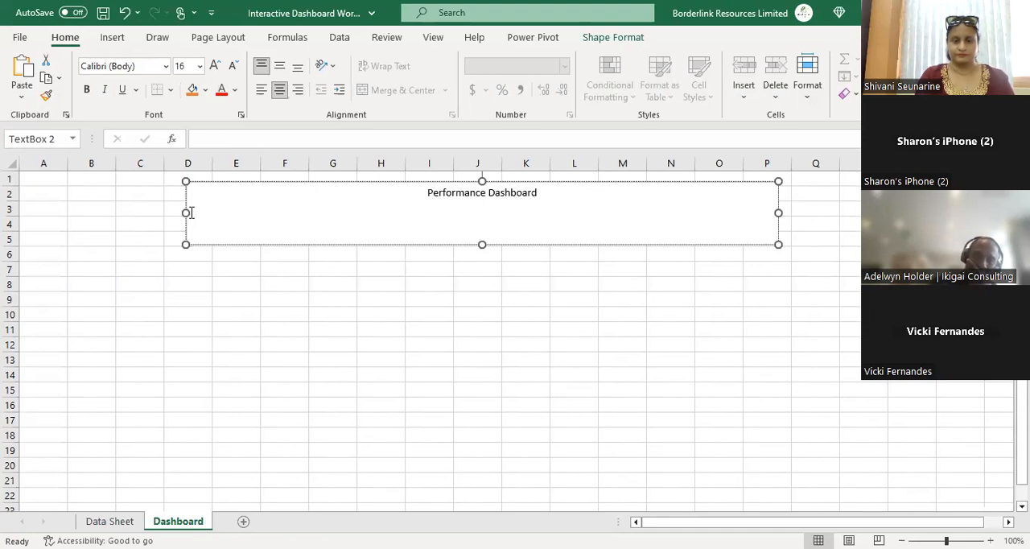
click(200, 66)
click(193, 244)
click(525, 299)
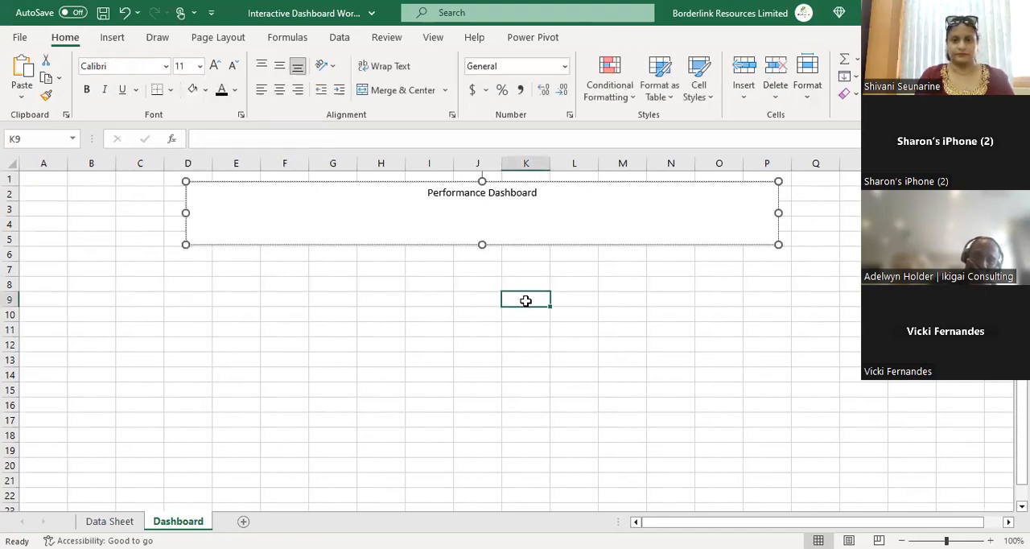
Step: Select the title text and set its font size to 36
drag(424, 193, 542, 204)
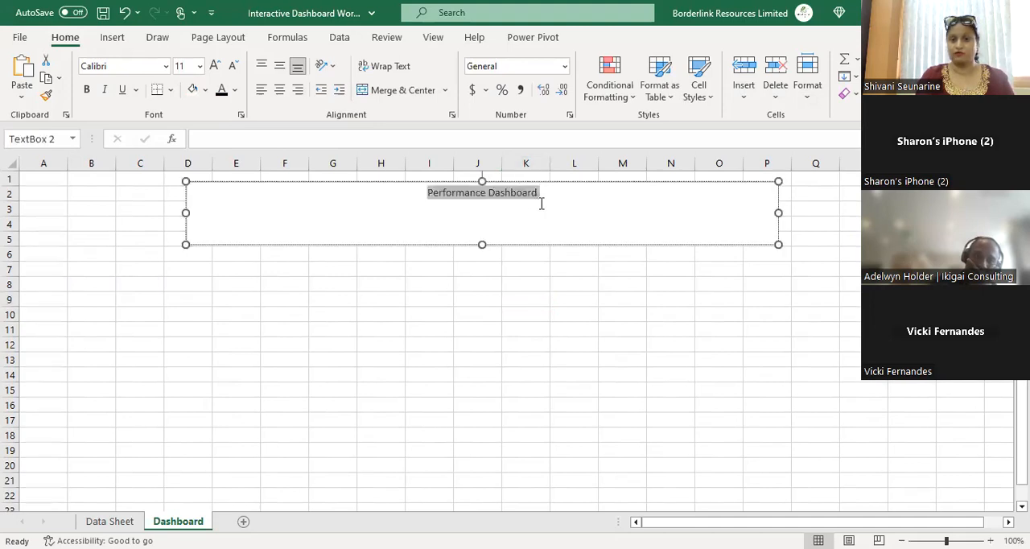
click(126, 46)
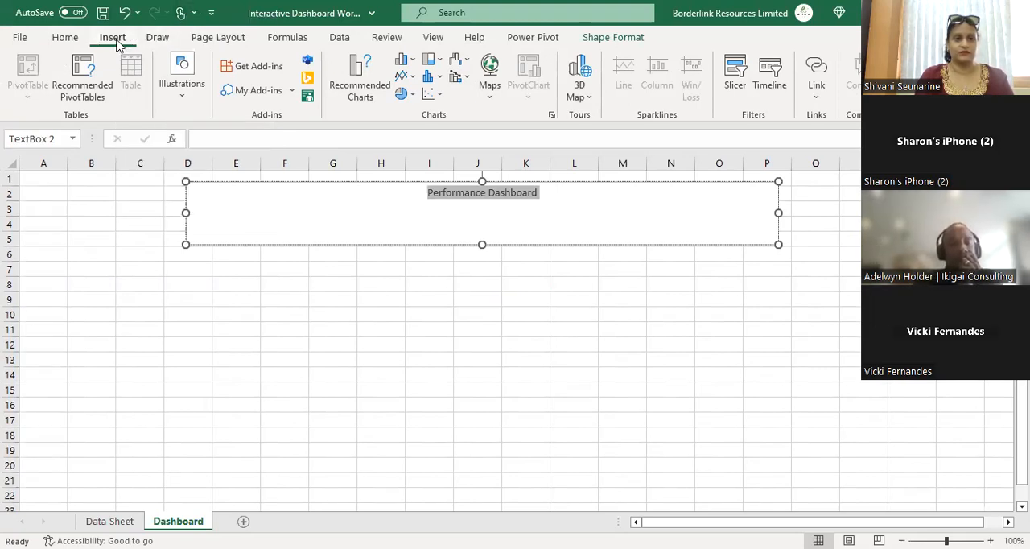
click(66, 36)
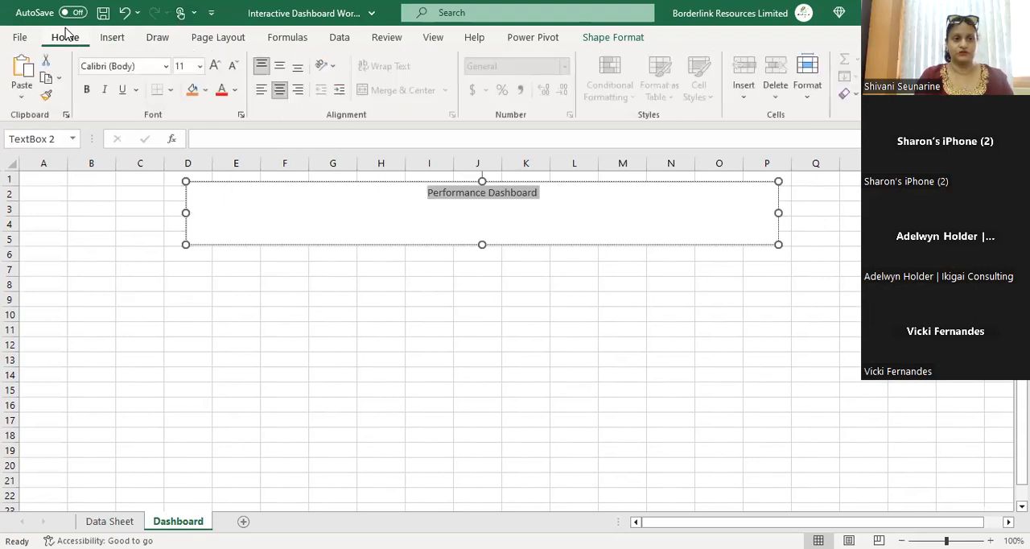
click(200, 66)
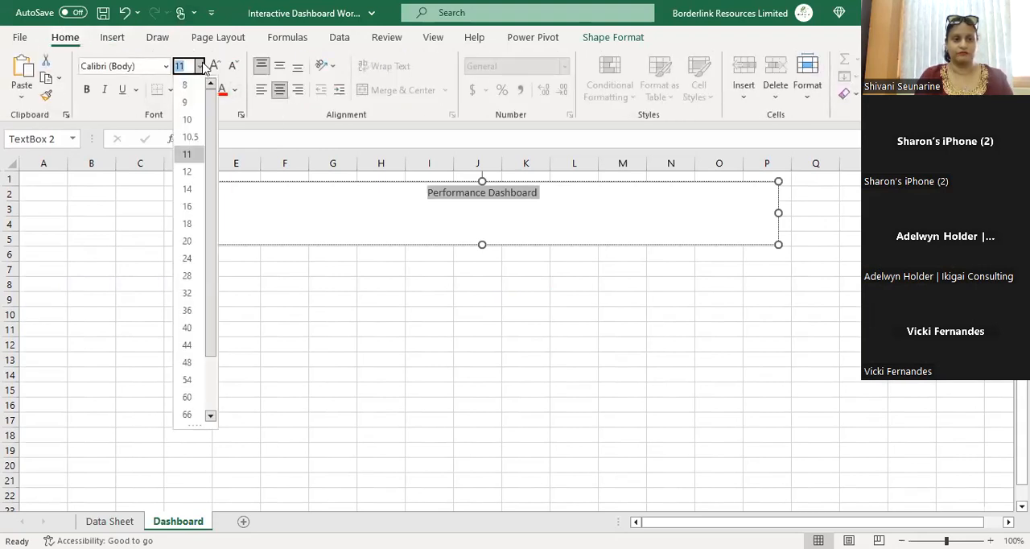
click(196, 308)
click(471, 277)
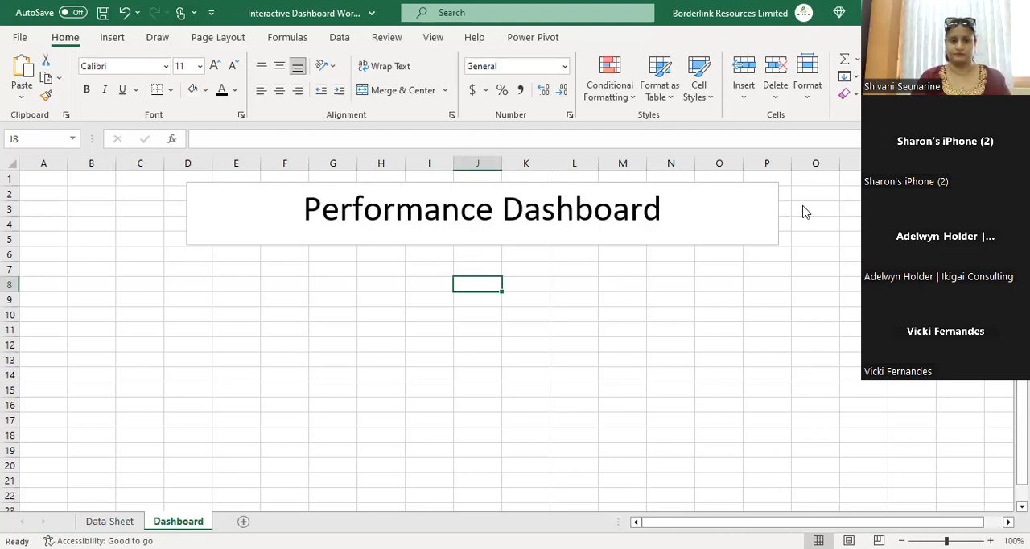
key(alt+Tab)
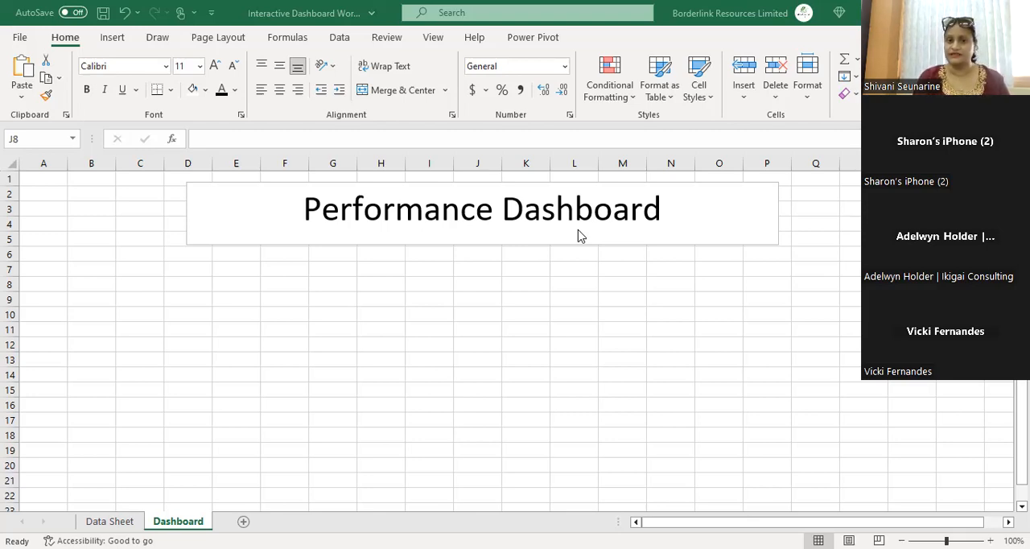
Step: Add a new blank worksheet to the workbook
click(109, 522)
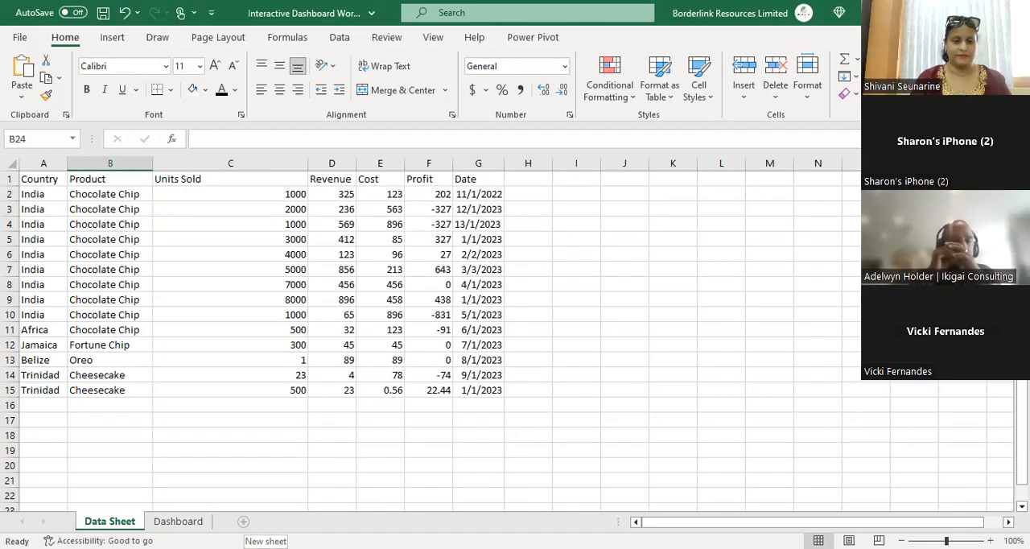
click(243, 520)
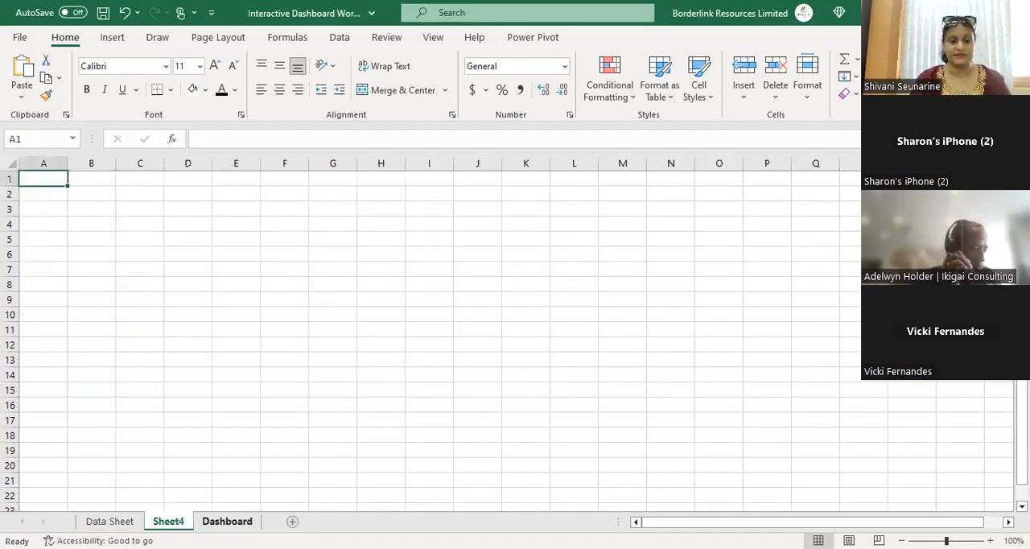
click(245, 521)
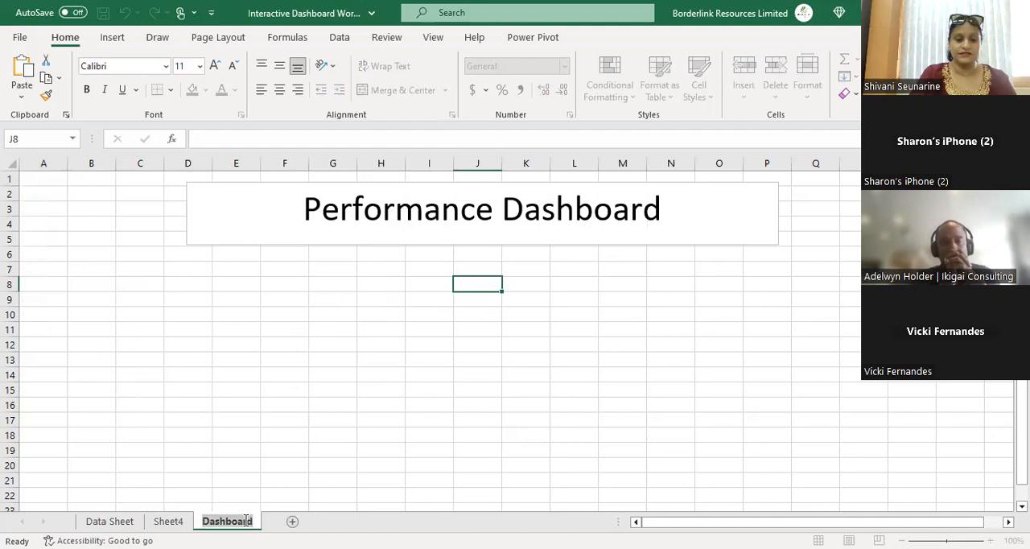
Step: Enter "Products Sold" in cell A1 of the new sheet
click(169, 522)
text(Produc)
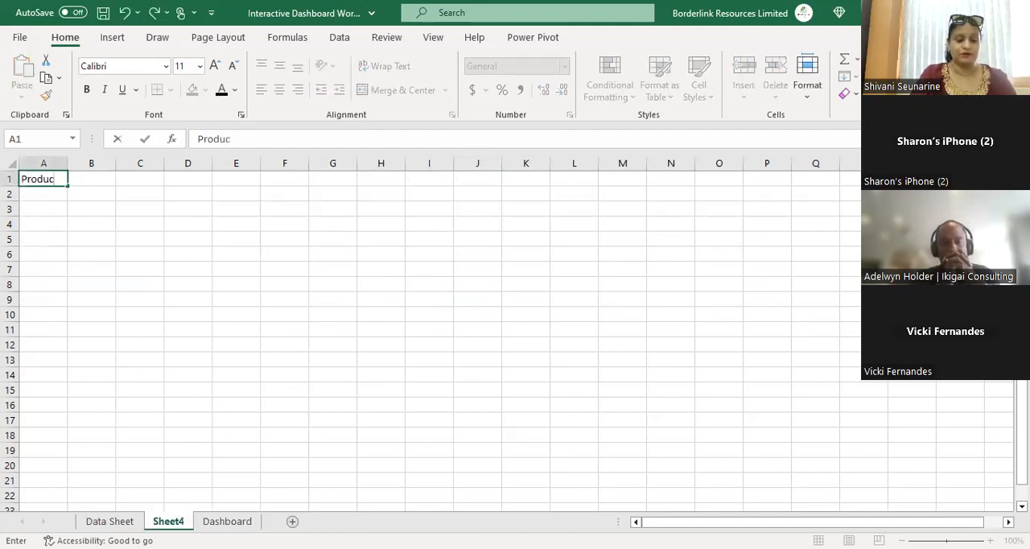
text(ts Sold)
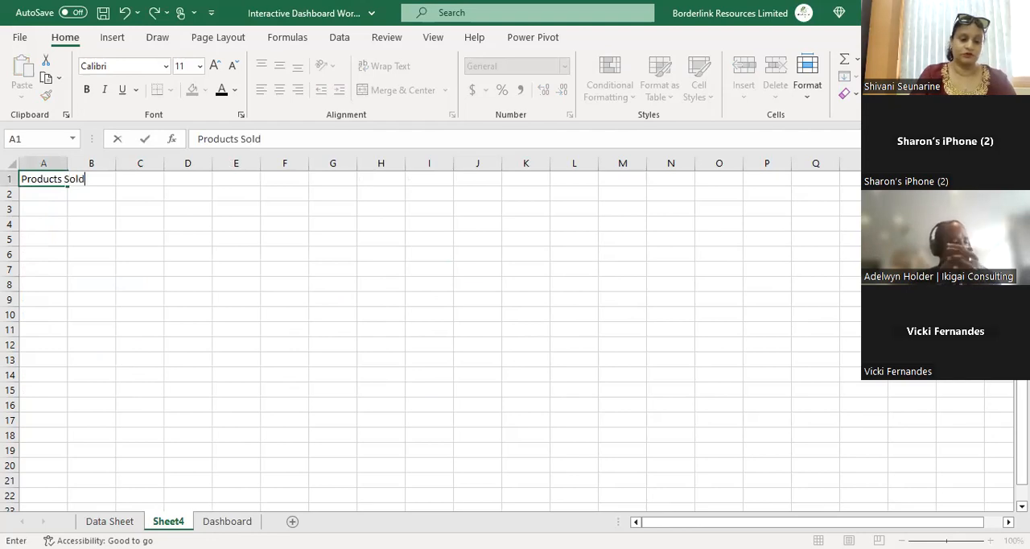
Step: Rename the new sheet to "Pdts sold be country"
double_click(168, 522)
text(P)
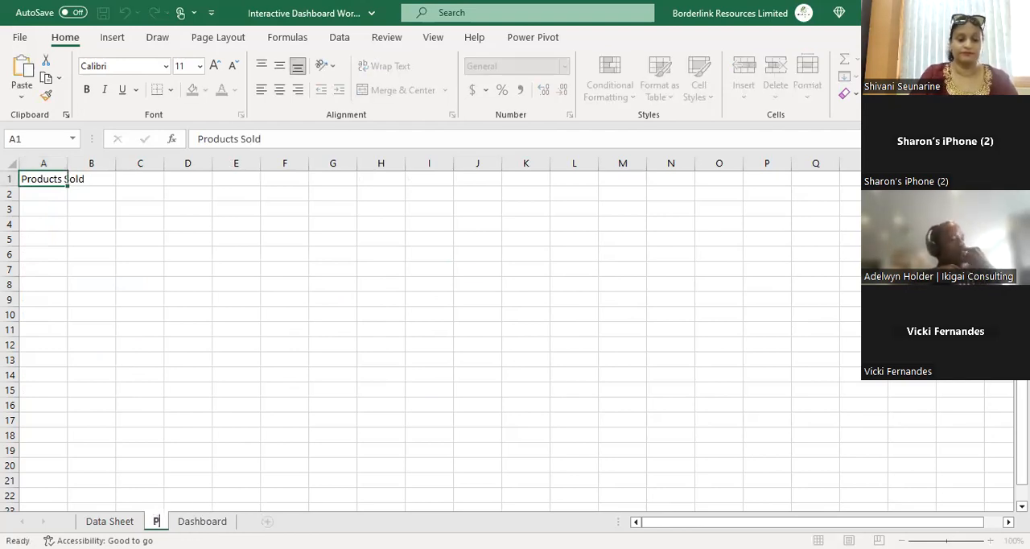
text(rdts so)
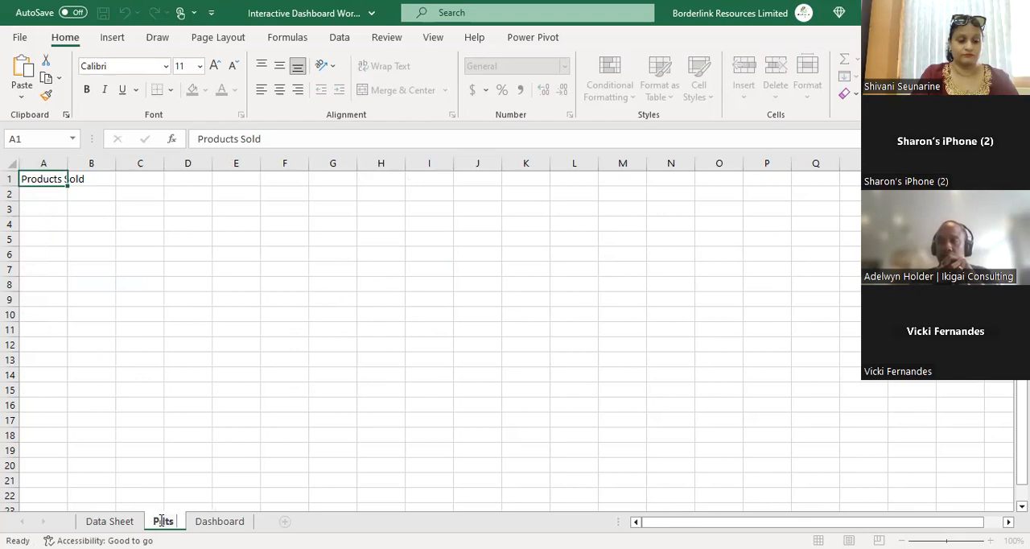
text(ld be c)
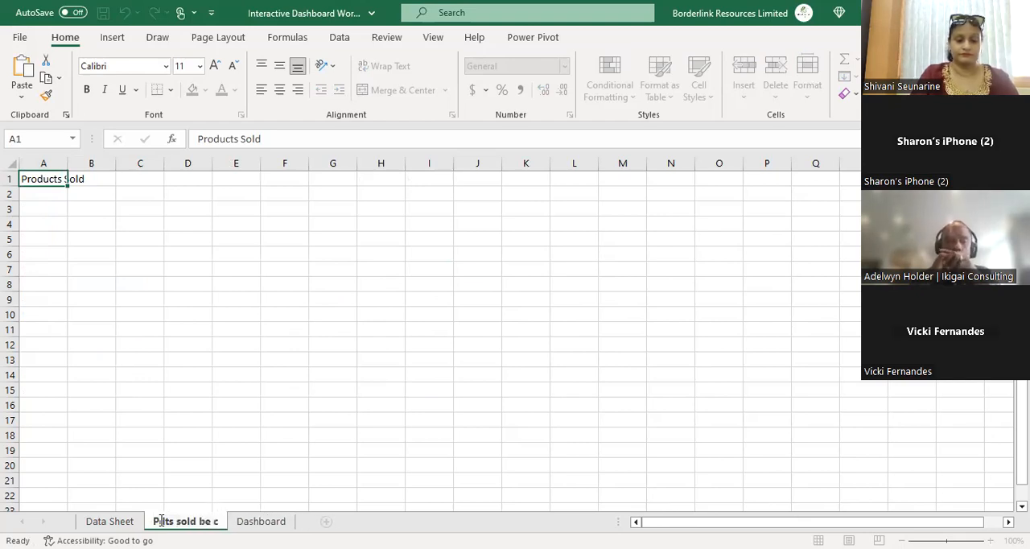
text(ountr)
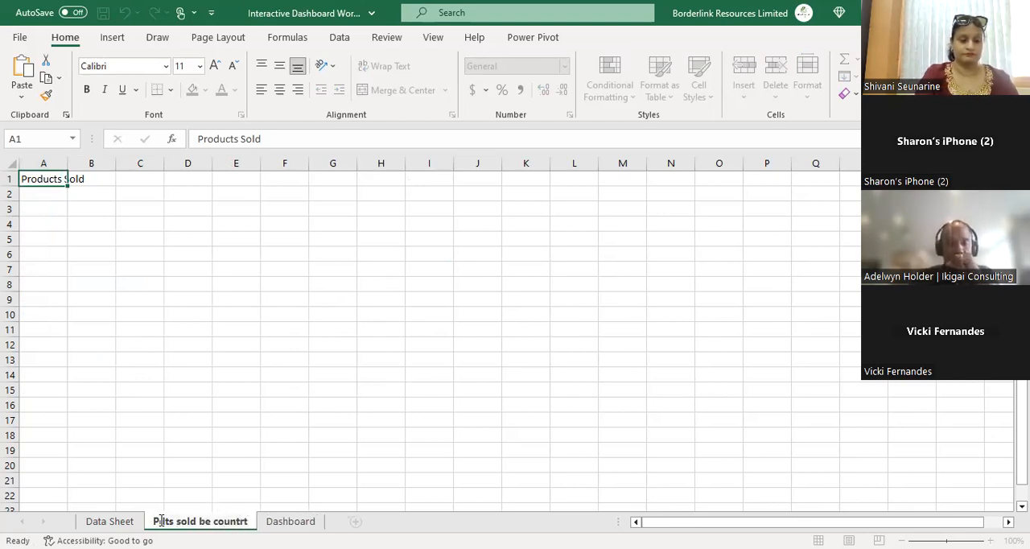
key(BackSpace)
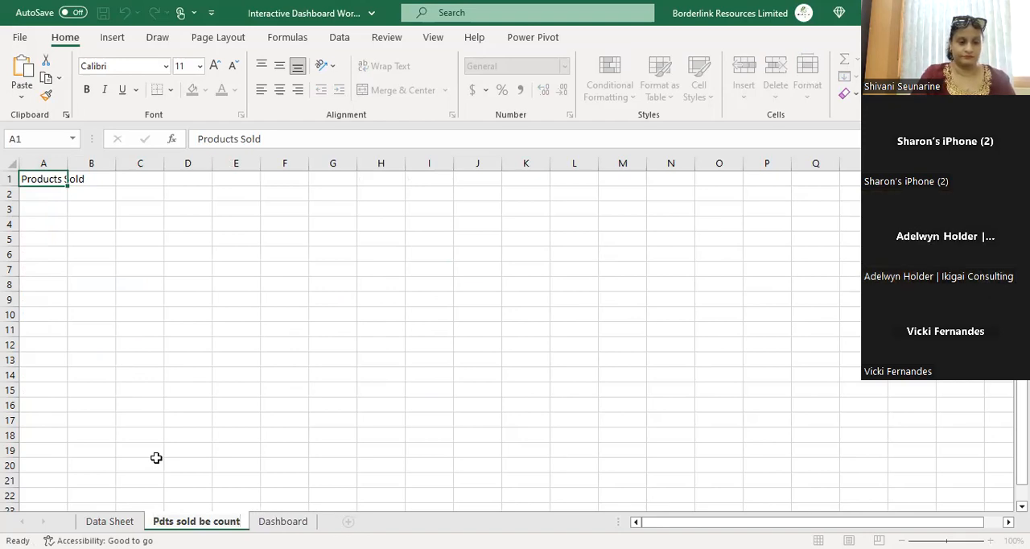
text(ry)
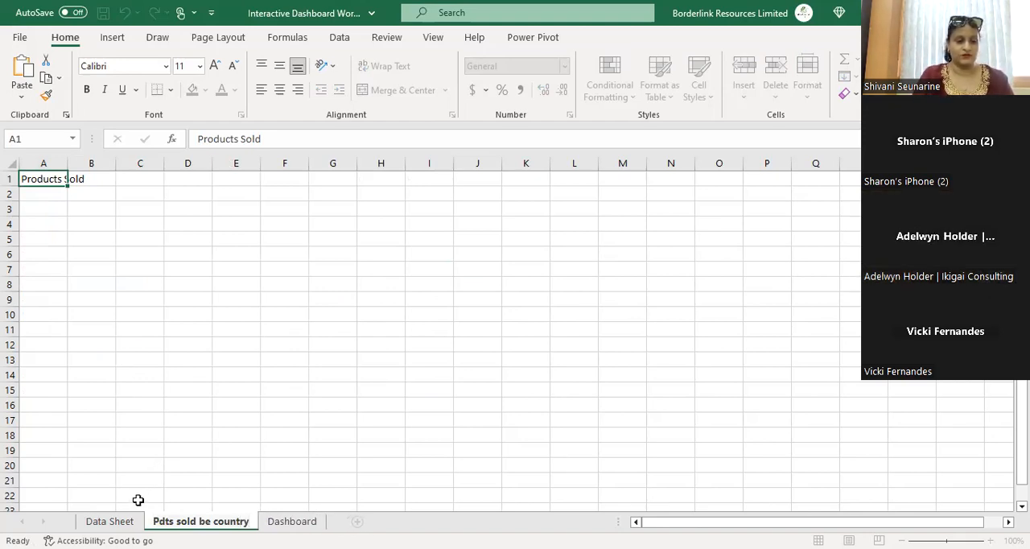
Step: Create a PivotTable from the Data Sheet range A1:G15, placing it on a new worksheet
click(109, 521)
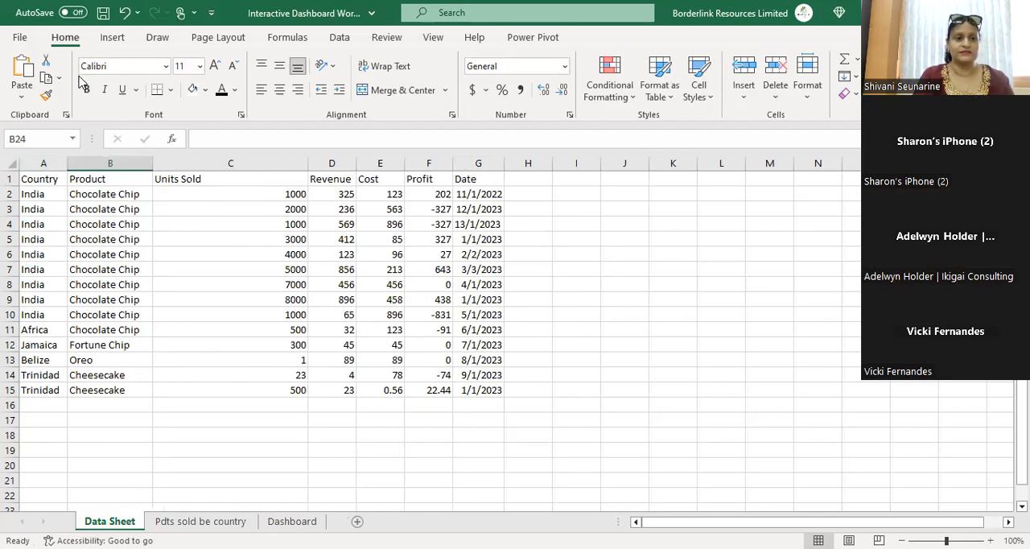
click(112, 38)
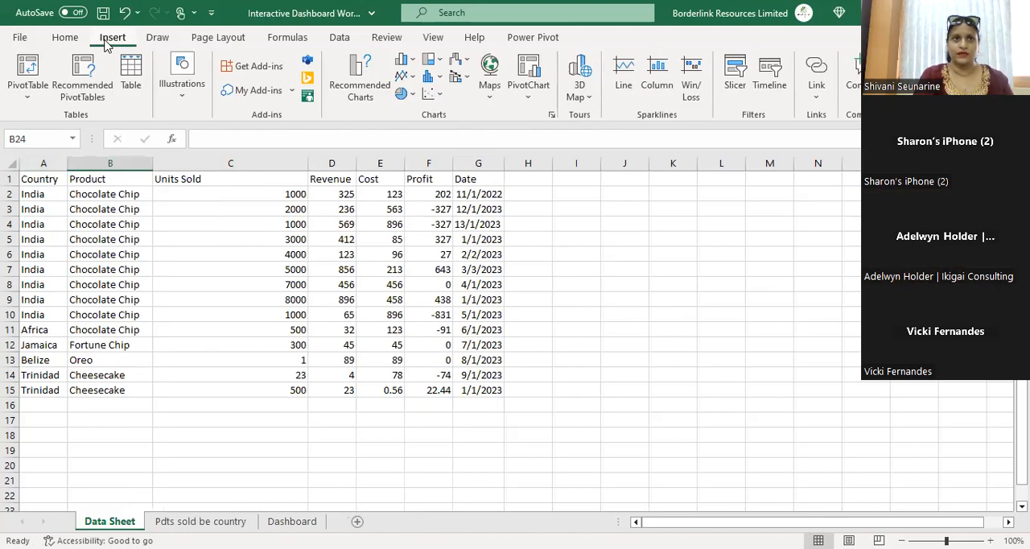
click(26, 73)
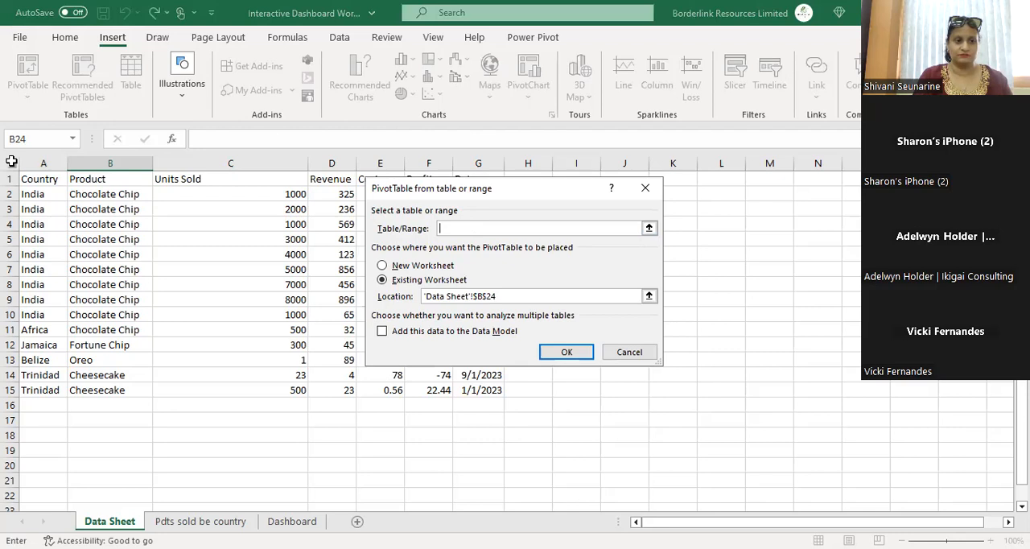
click(652, 231)
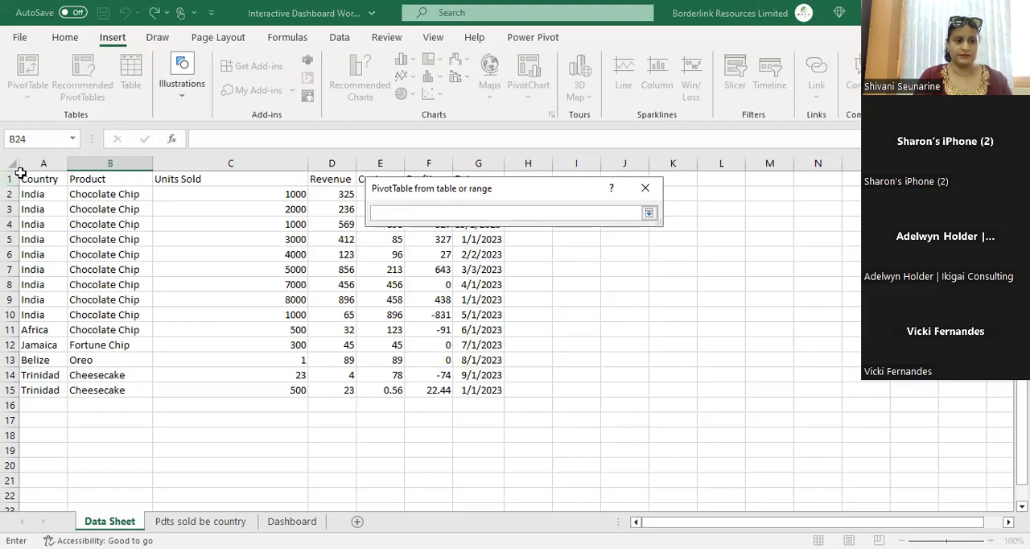
click(13, 166)
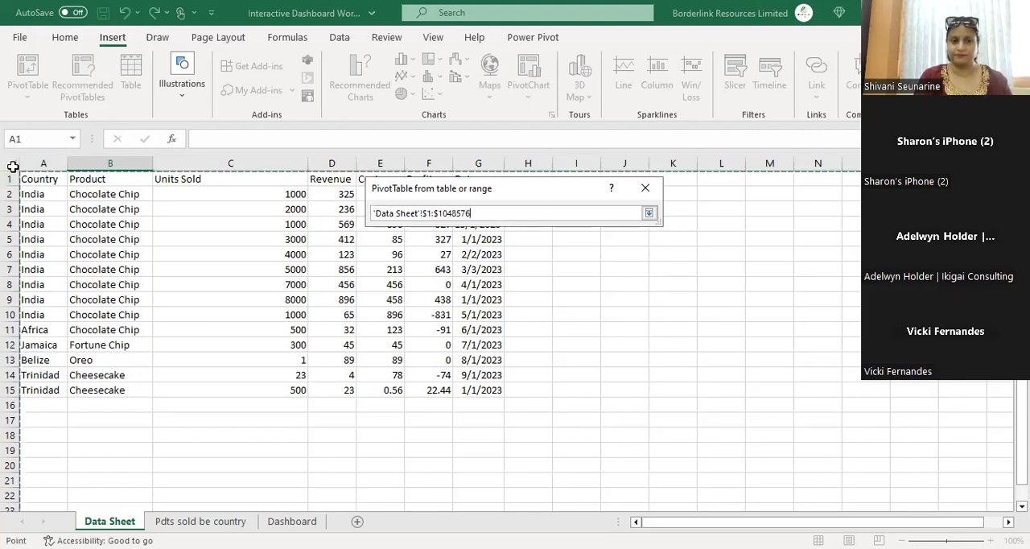
click(36, 183)
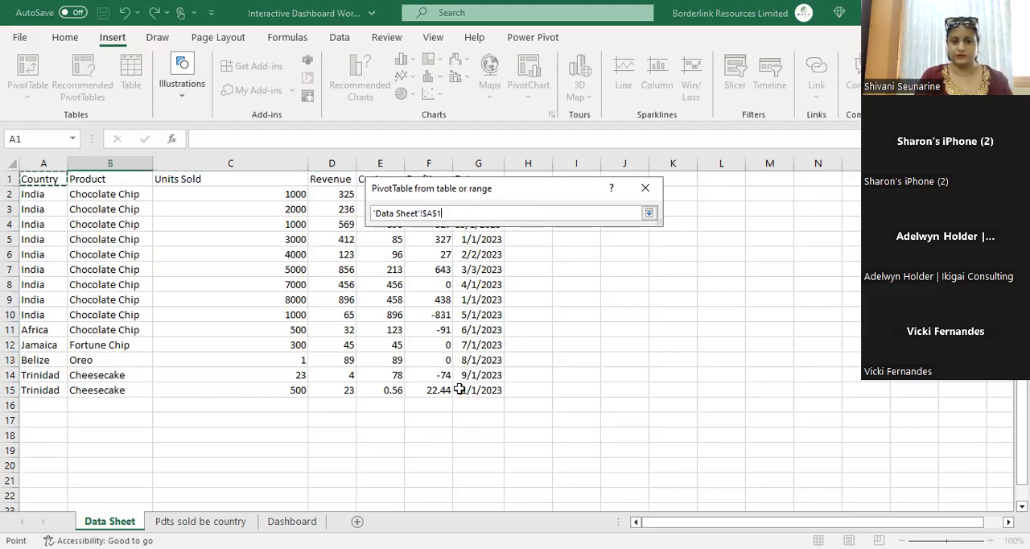
shift+click(487, 395)
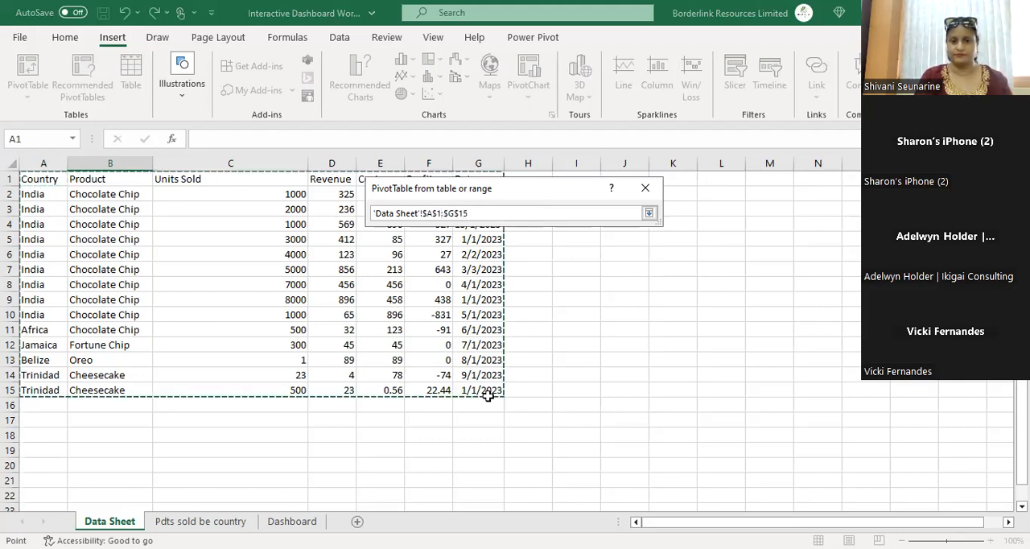
click(649, 214)
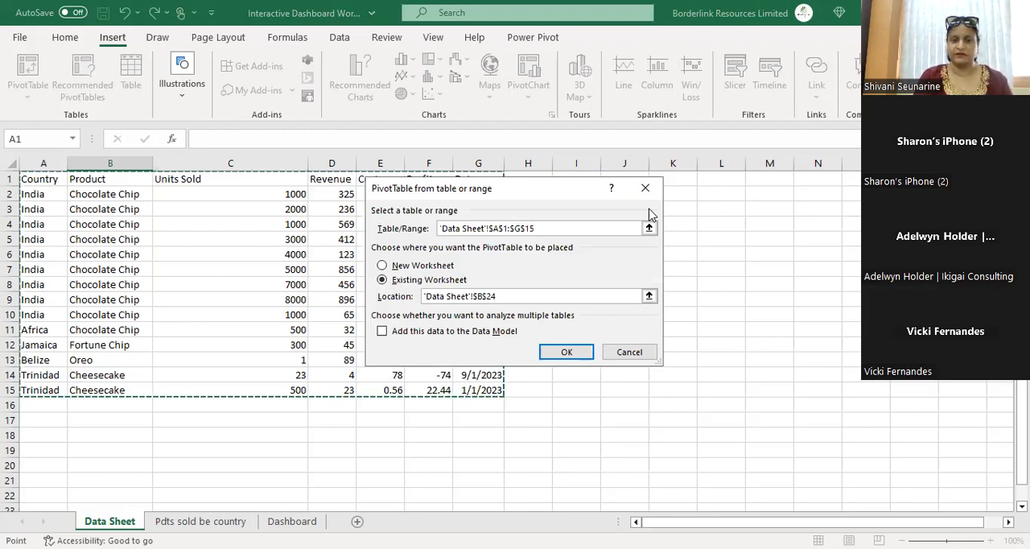
click(438, 266)
click(564, 351)
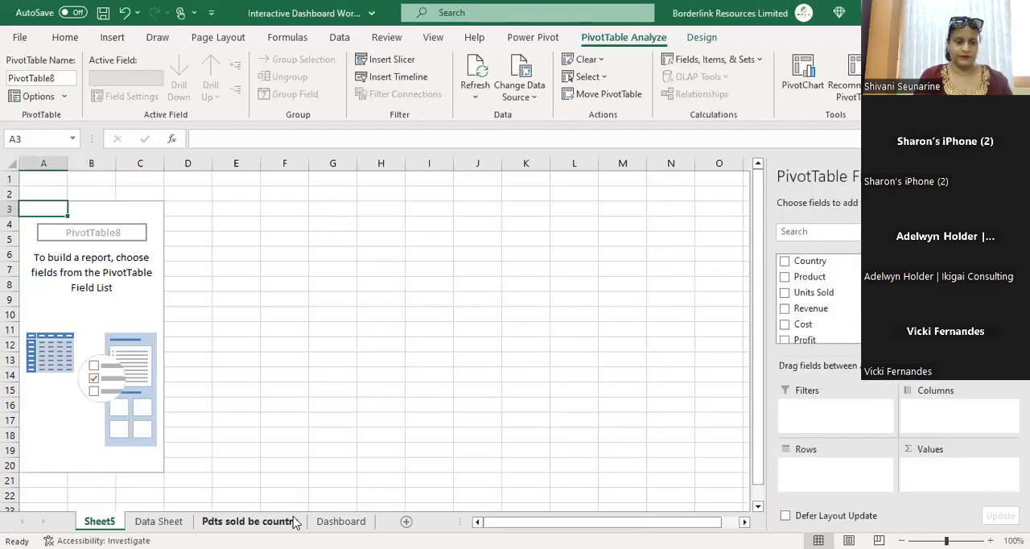
Step: Move the "Pdts sold be country" sheet to the first position among the tabs
drag(293, 522, 105, 529)
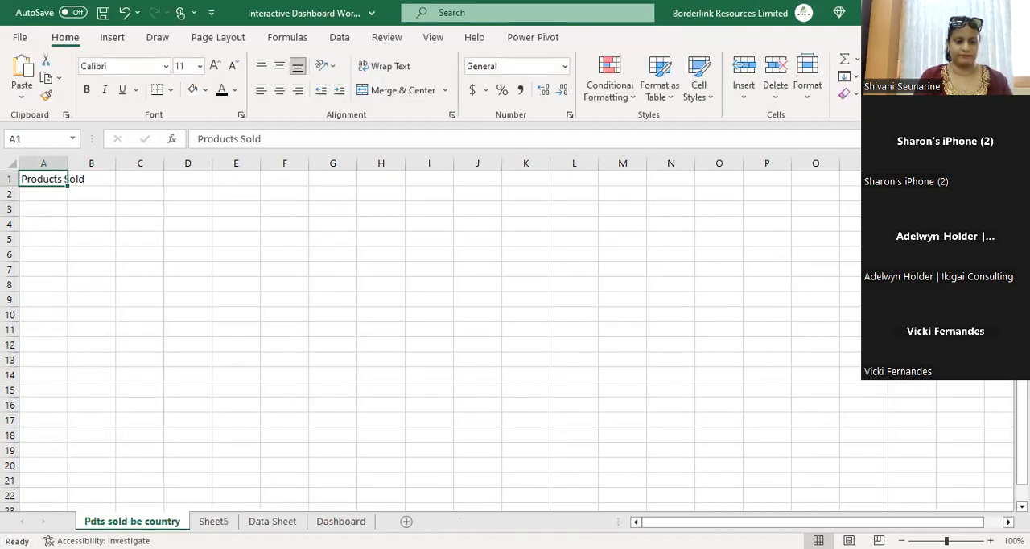
click(214, 522)
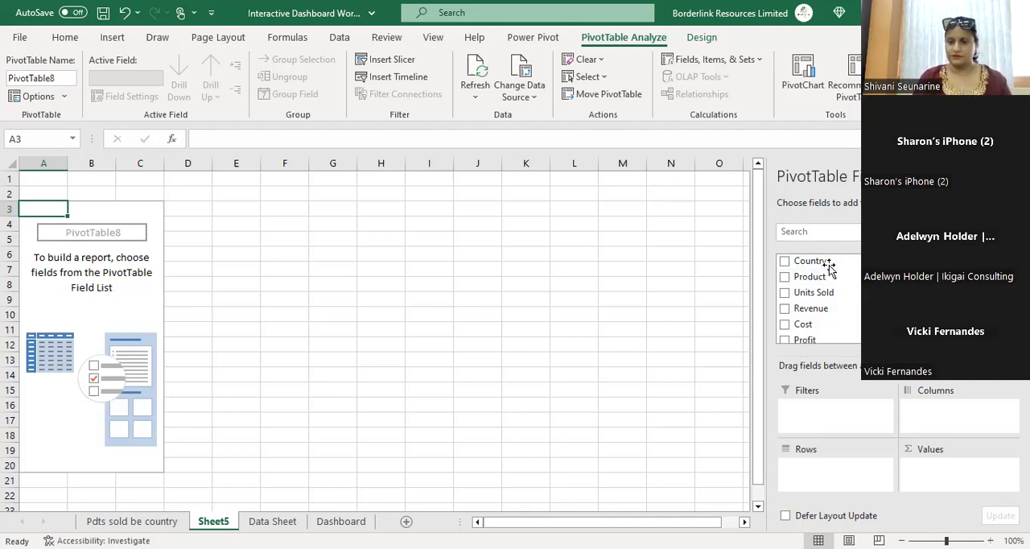
Step: Lay out the PivotTable with Country as rows, Product as columns and Sum of Profit as values
drag(827, 266, 845, 480)
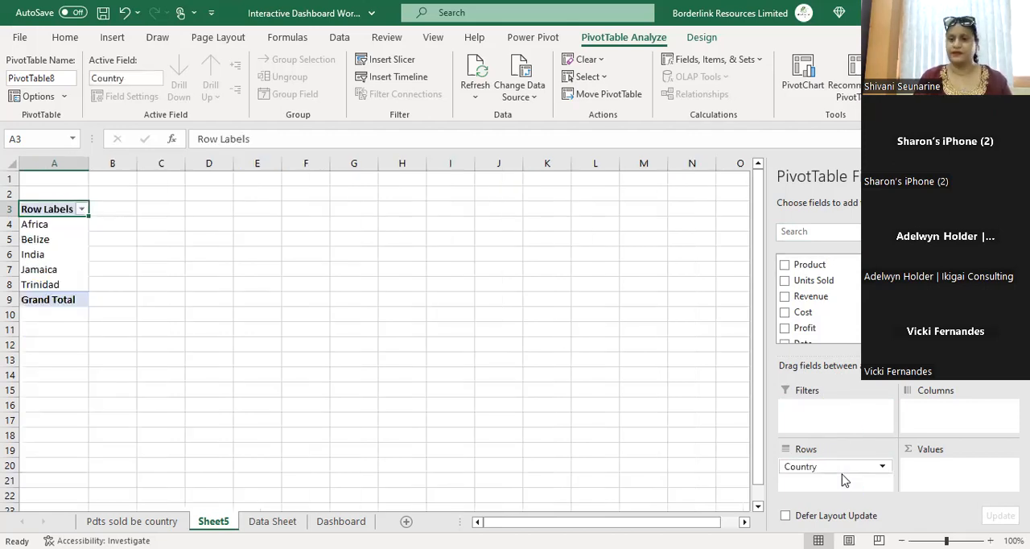
drag(835, 264, 933, 412)
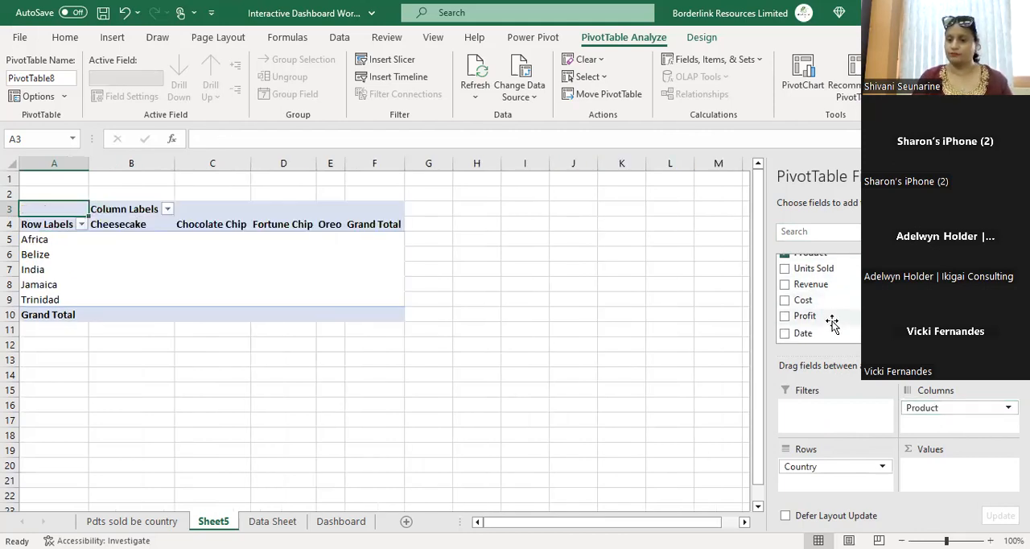
drag(833, 322, 947, 474)
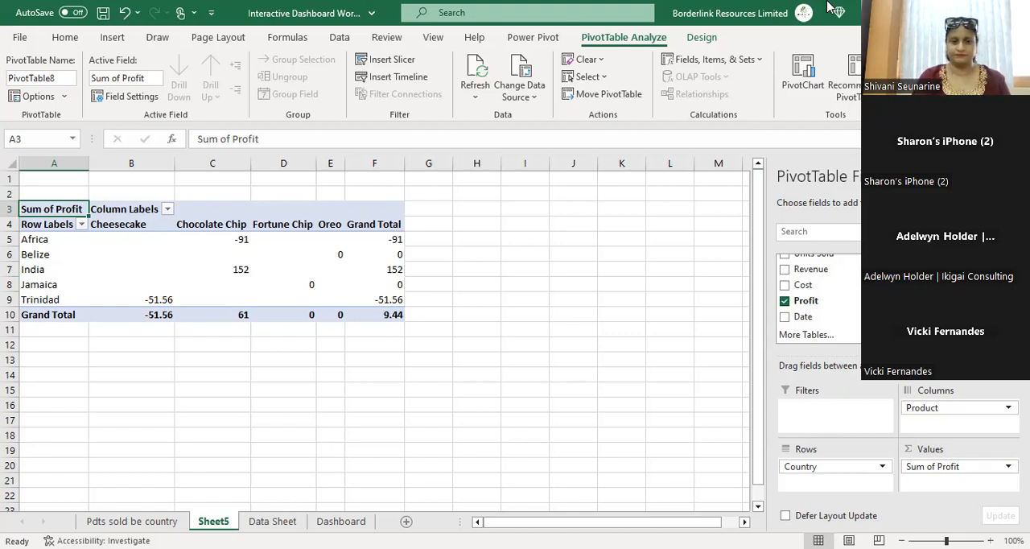
click(277, 525)
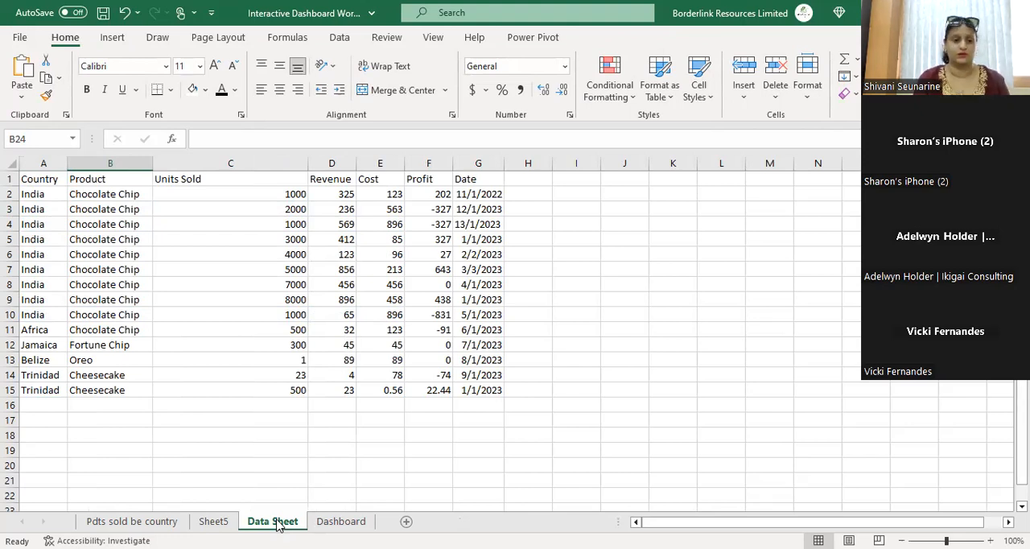
click(211, 523)
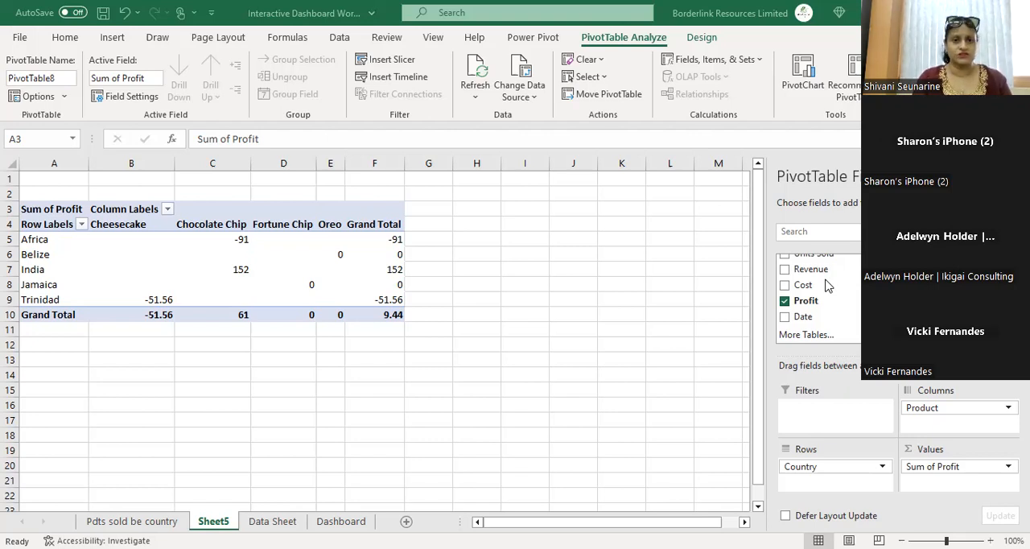
Step: Insert a Clustered Bar PivotChart based on the PivotTable
click(610, 43)
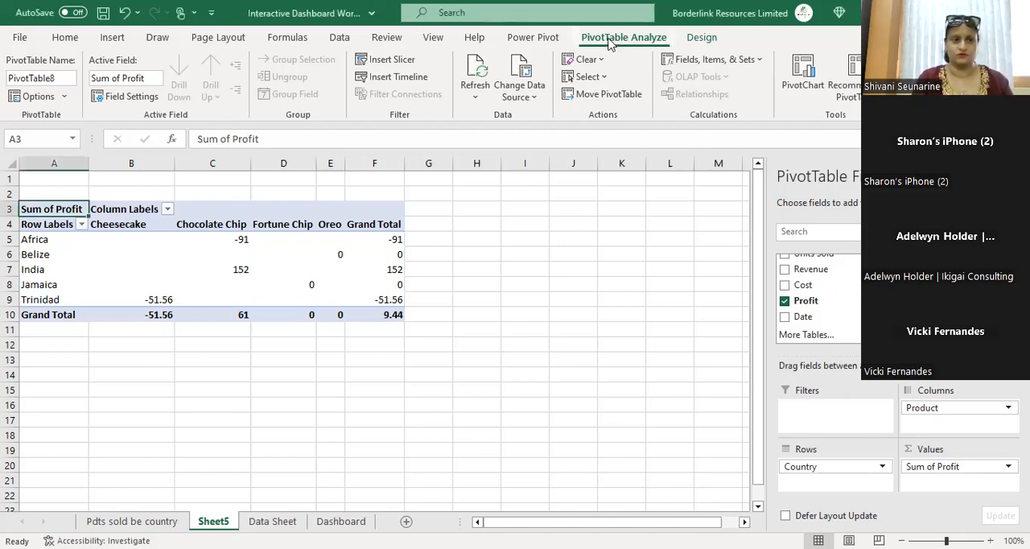
click(799, 82)
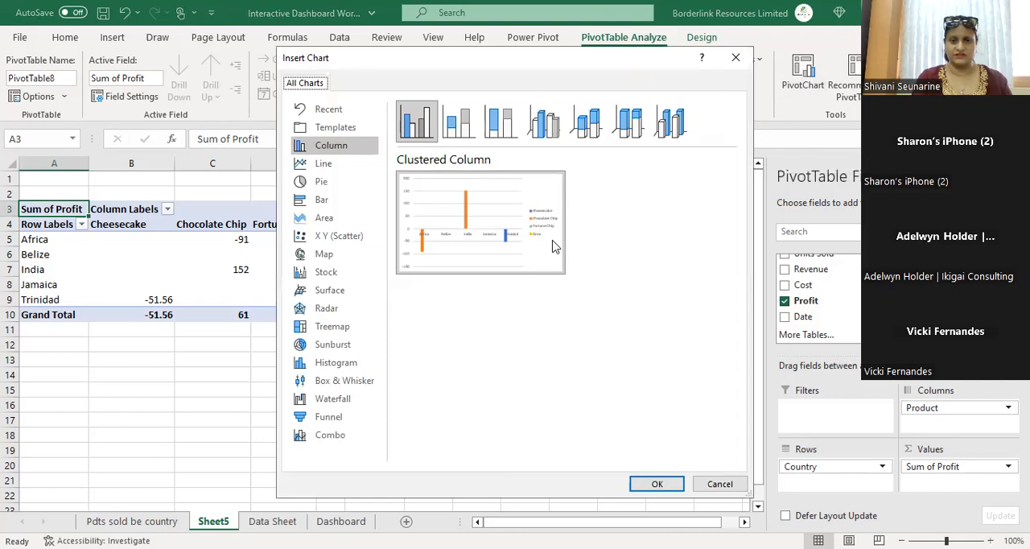
mouse_move(564, 233)
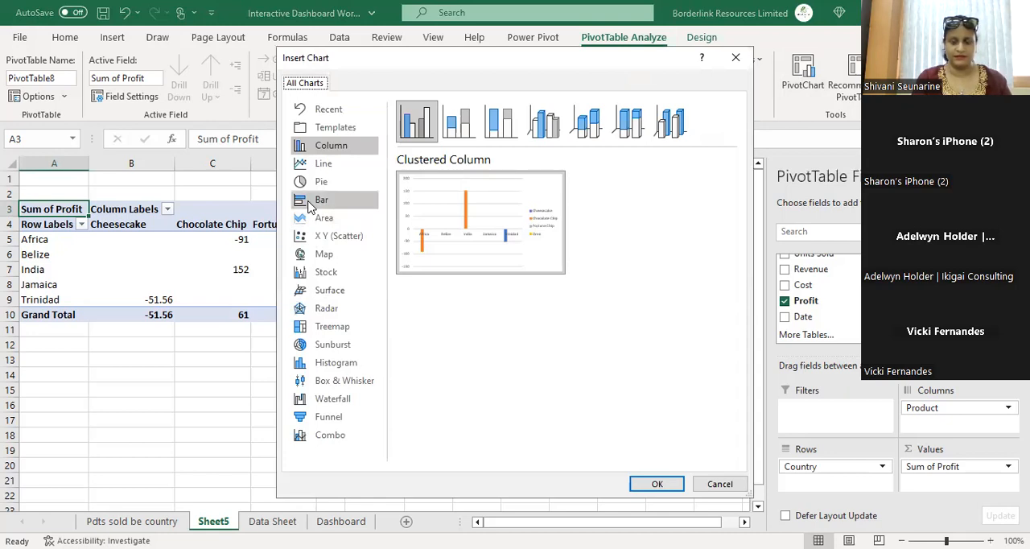
click(310, 206)
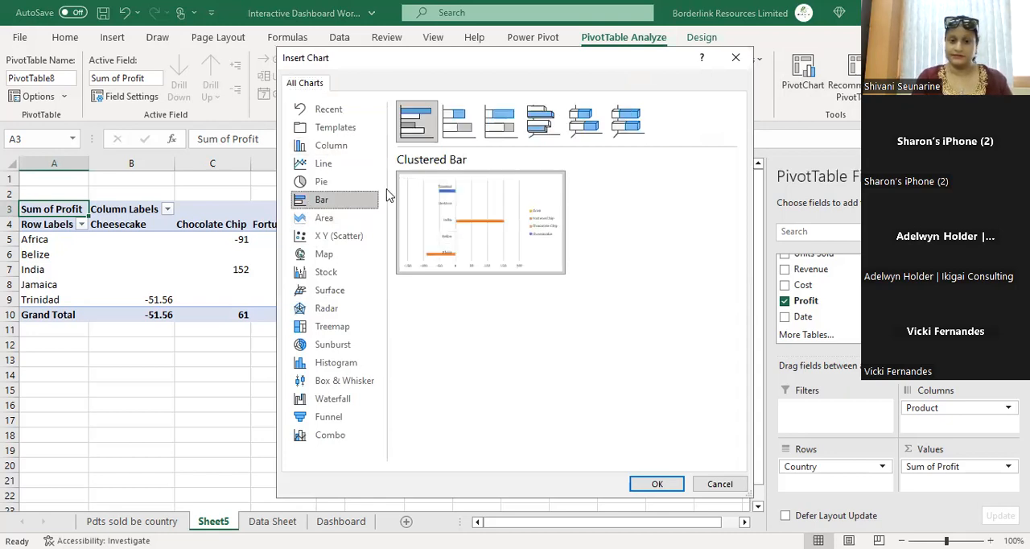
mouse_move(518, 239)
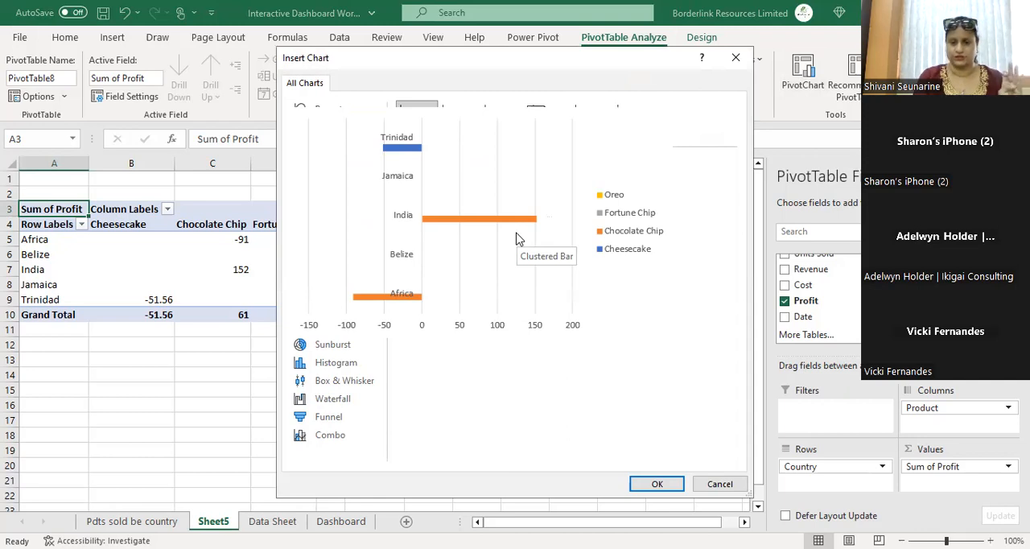
click(662, 485)
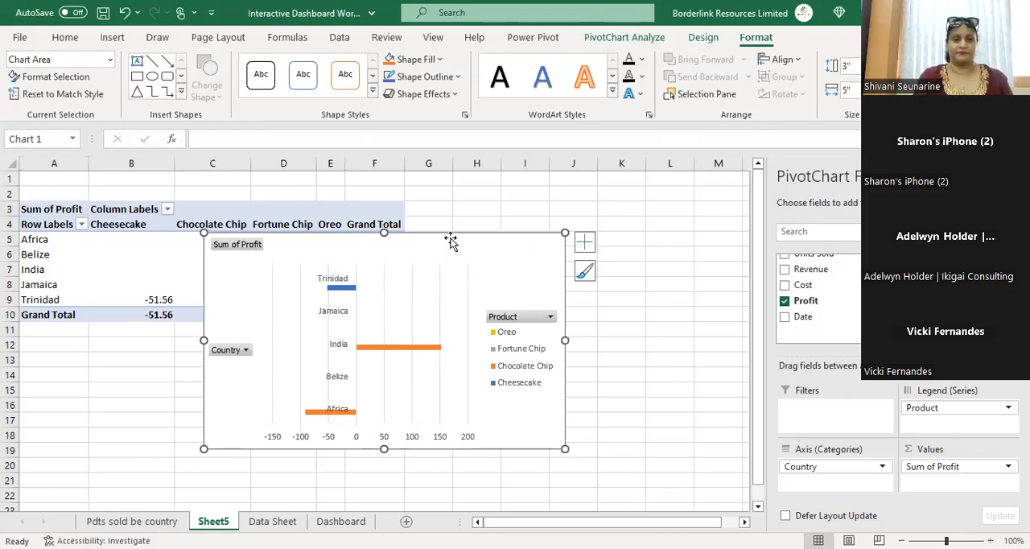
Step: Move the bar PivotChart beside the PivotTable and paste a copy onto the Dashboard sheet at cell B8
drag(453, 244, 593, 229)
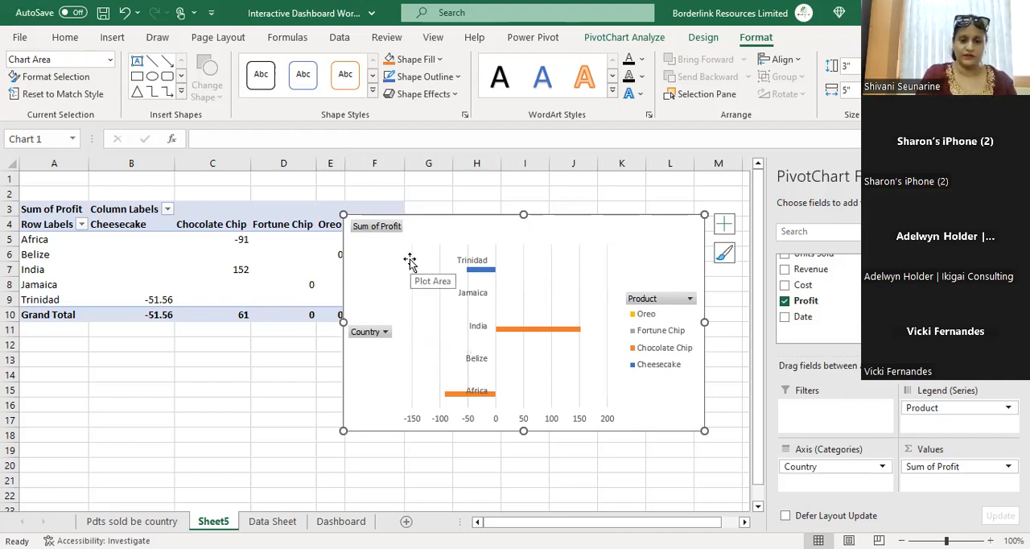
click(724, 225)
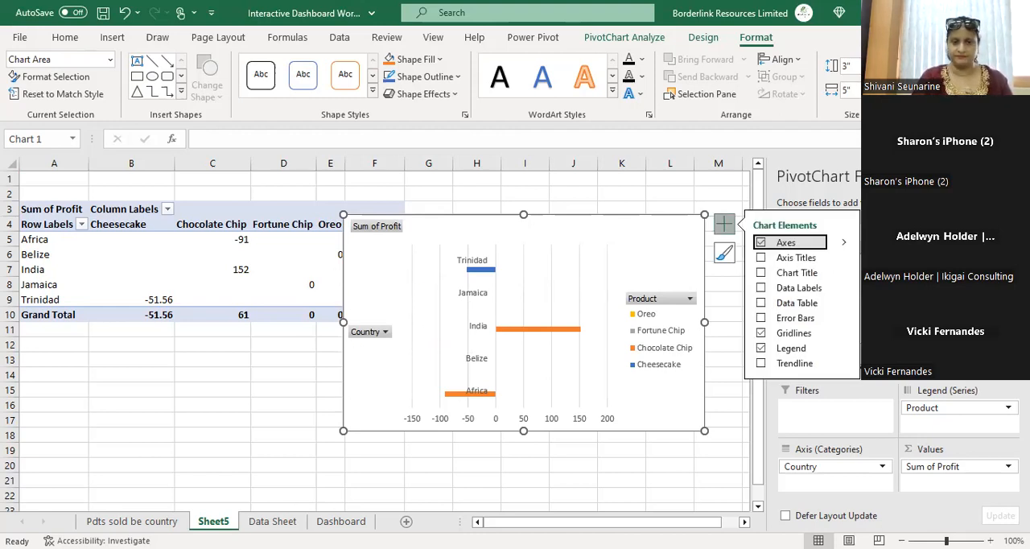
click(340, 520)
click(98, 278)
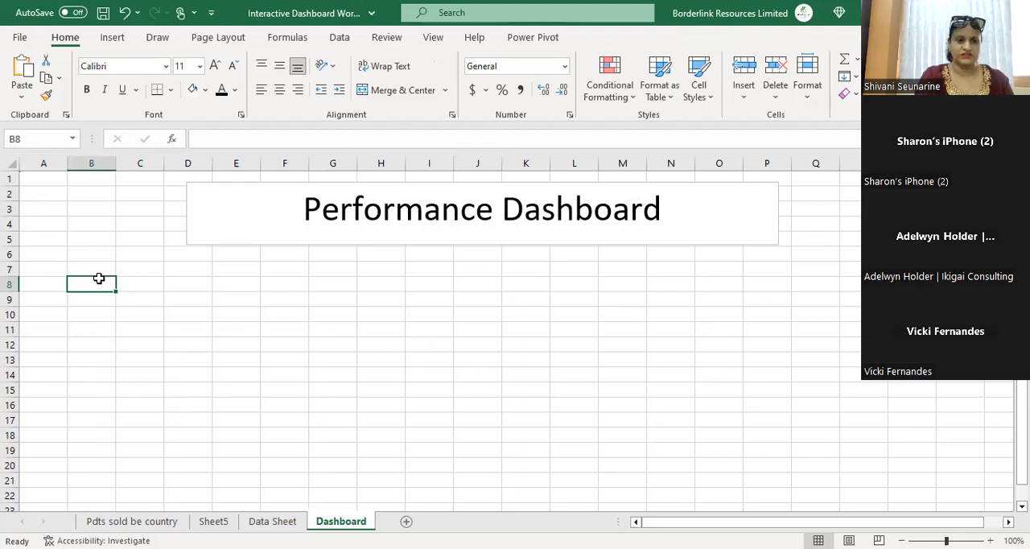
key(ctrl+v)
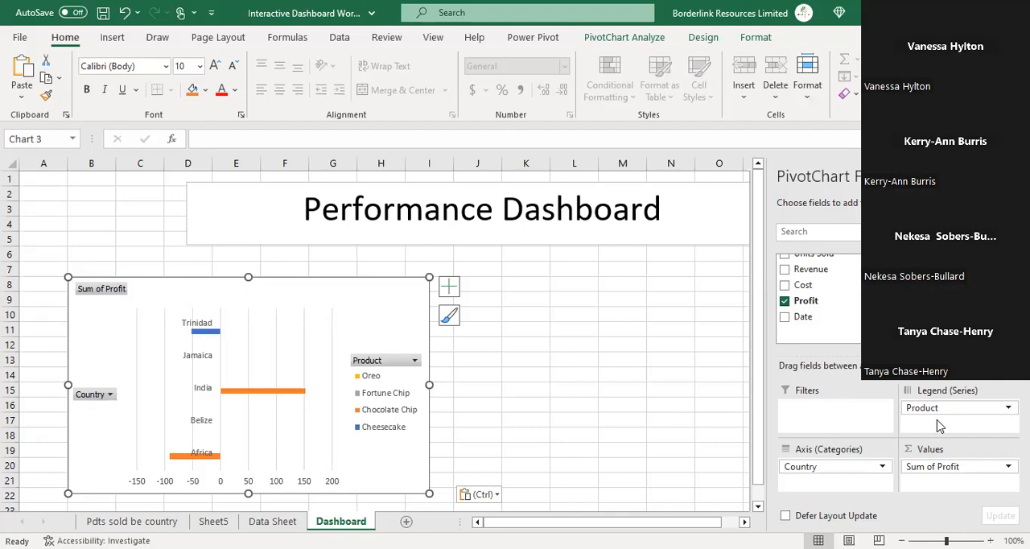
click(404, 111)
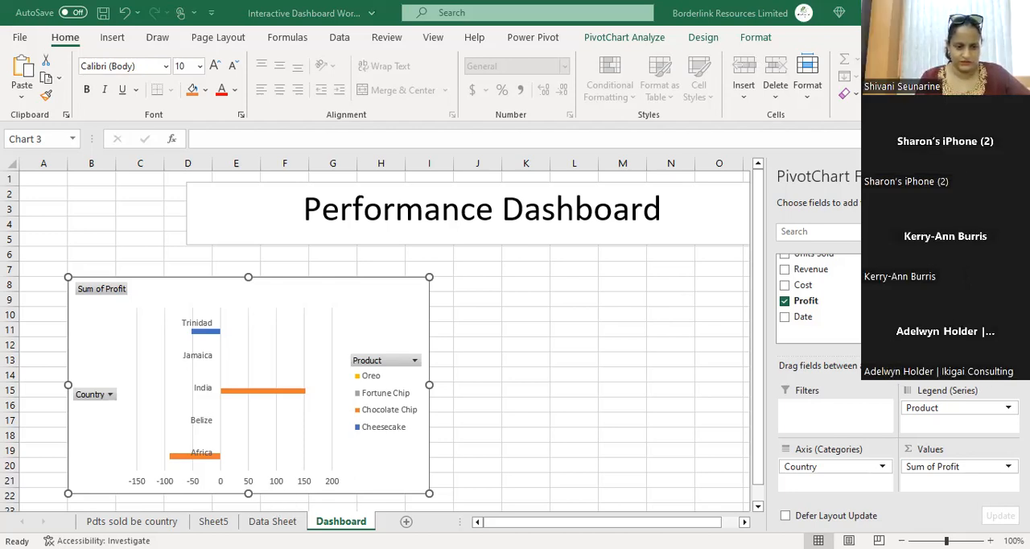
click(272, 522)
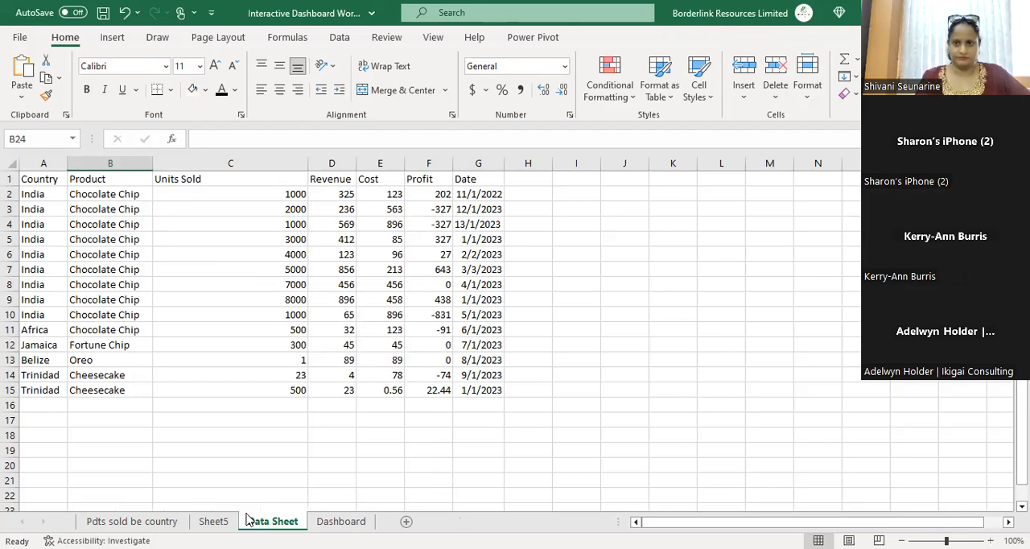
click(111, 38)
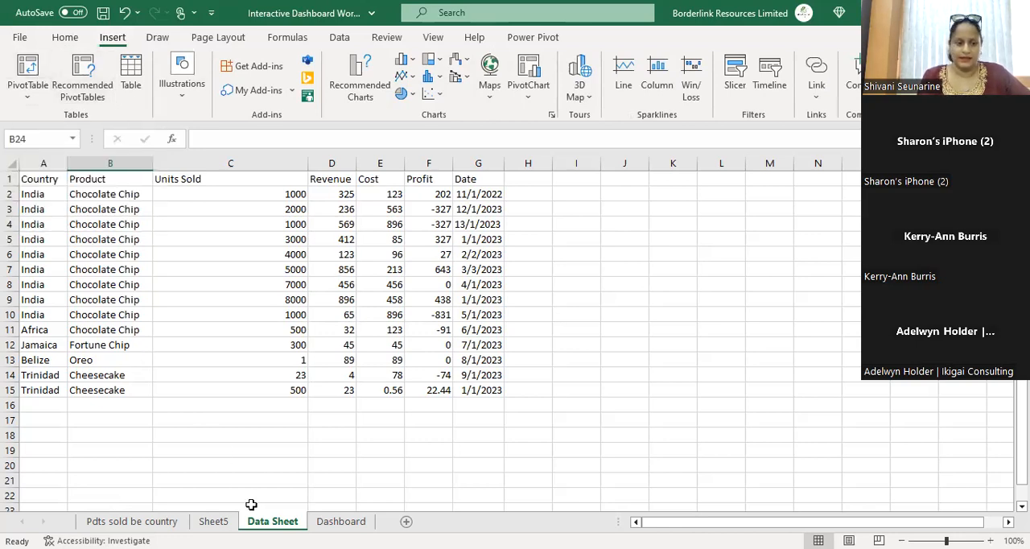
click(213, 521)
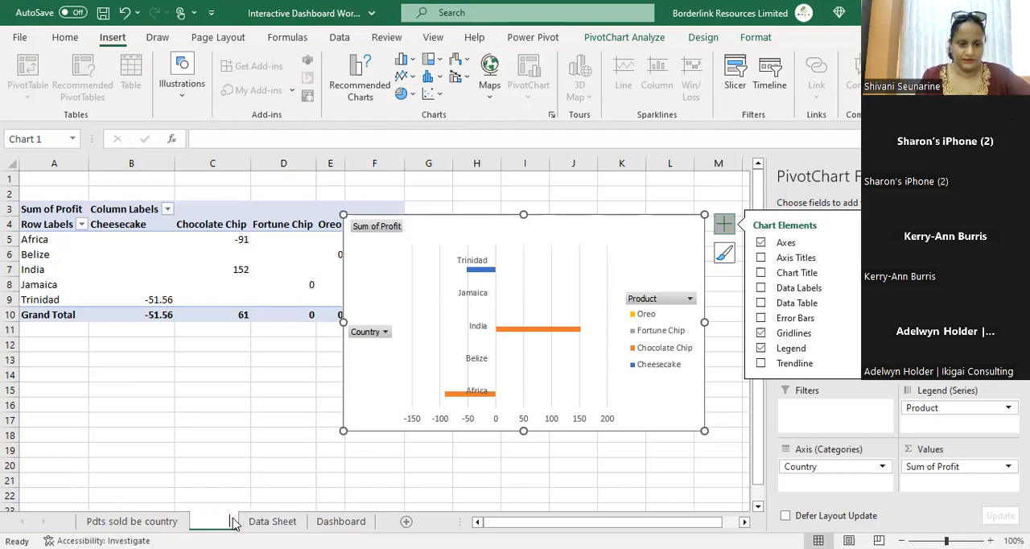
Step: Rename the Sheet5 worksheet as "Pdts sold"
double_click(231, 521)
text(Pd)
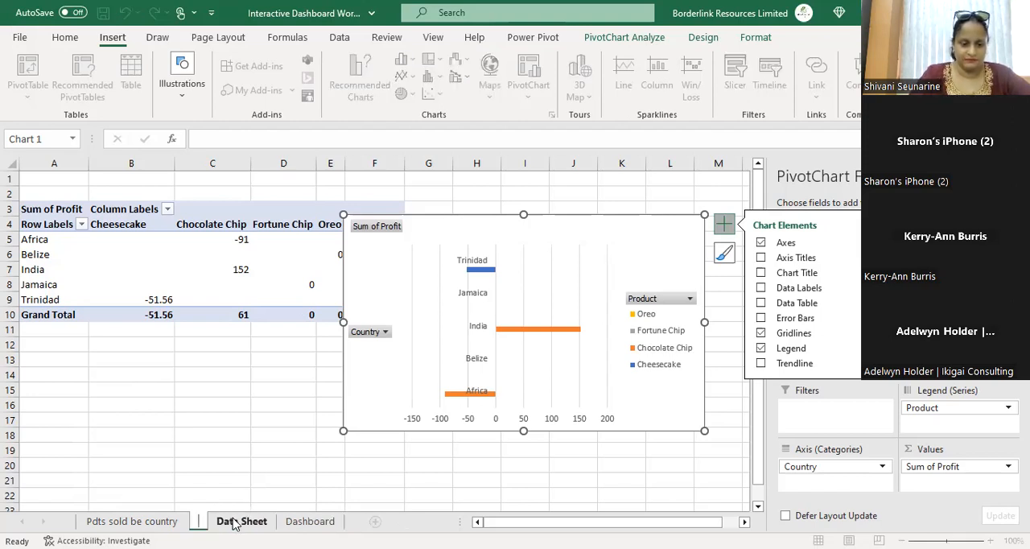
text(ts s)
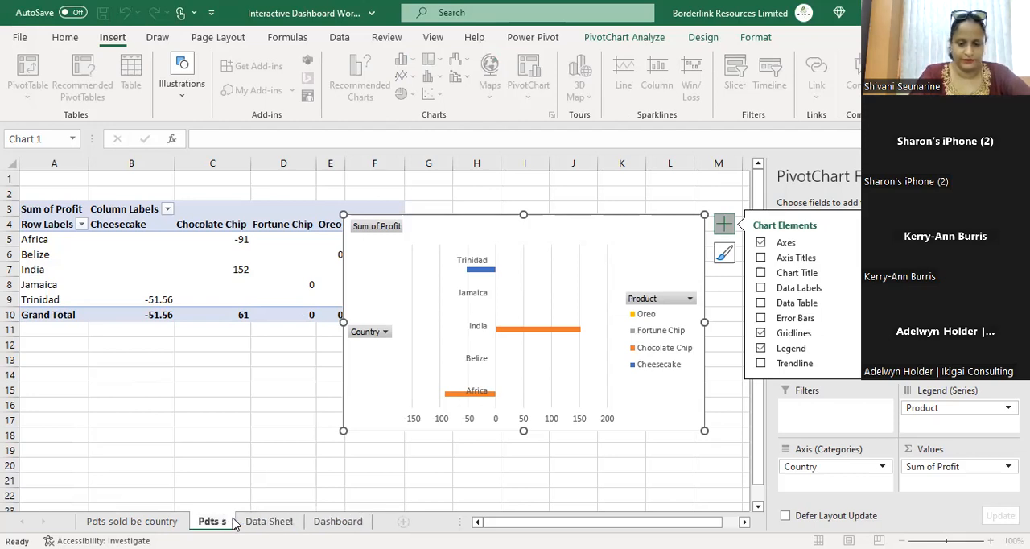
text(old)
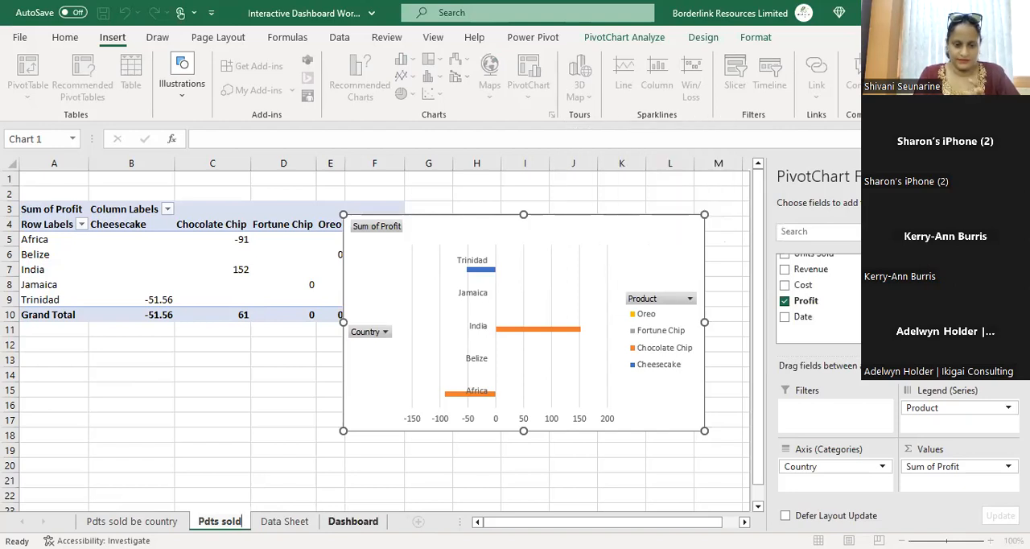
click(353, 521)
key(ctrl+v)
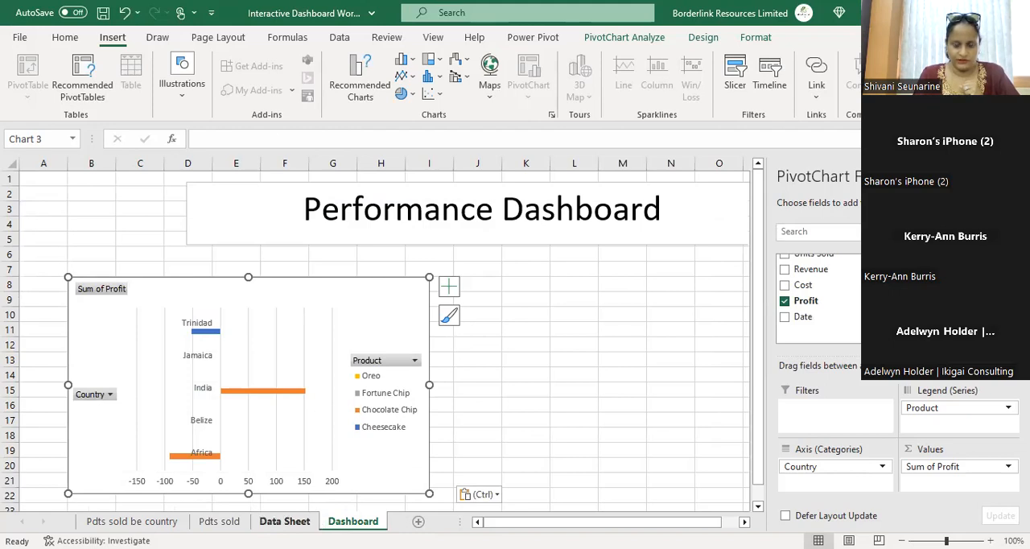
Step: Create a PivotTable from the Data Sheet range A1:G15, placing it on a new worksheet
click(284, 521)
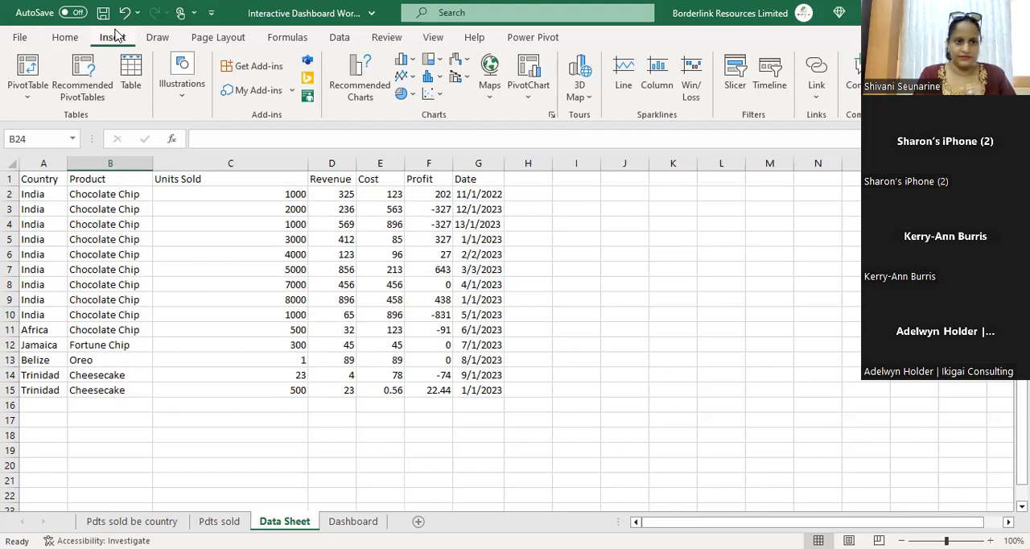
click(29, 68)
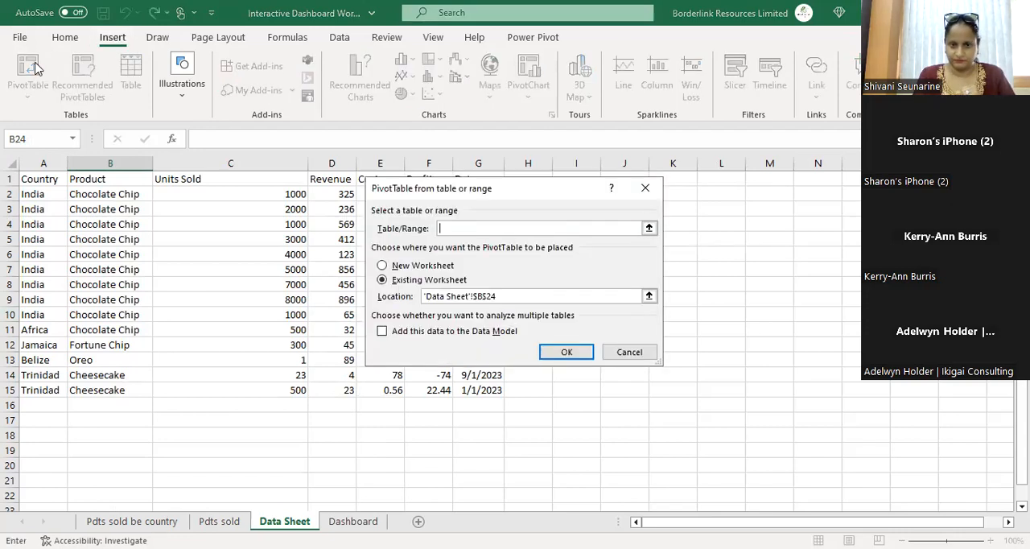
click(649, 228)
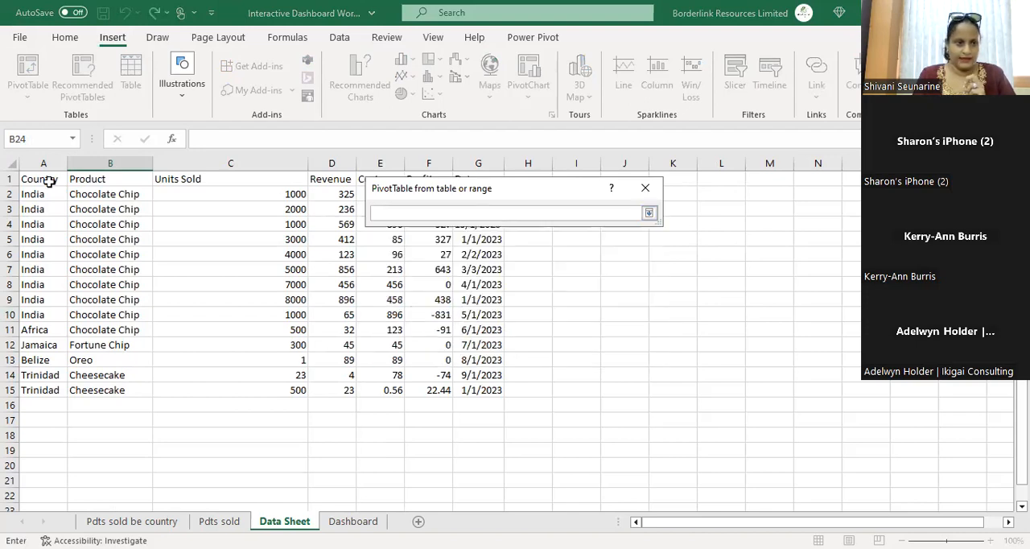
drag(48, 179, 93, 212)
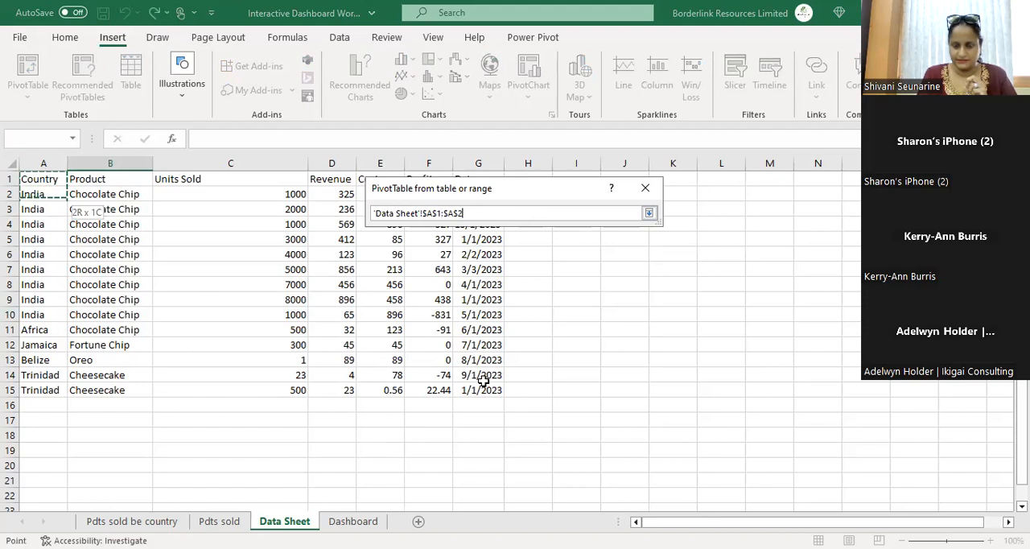
key(ctrl+a)
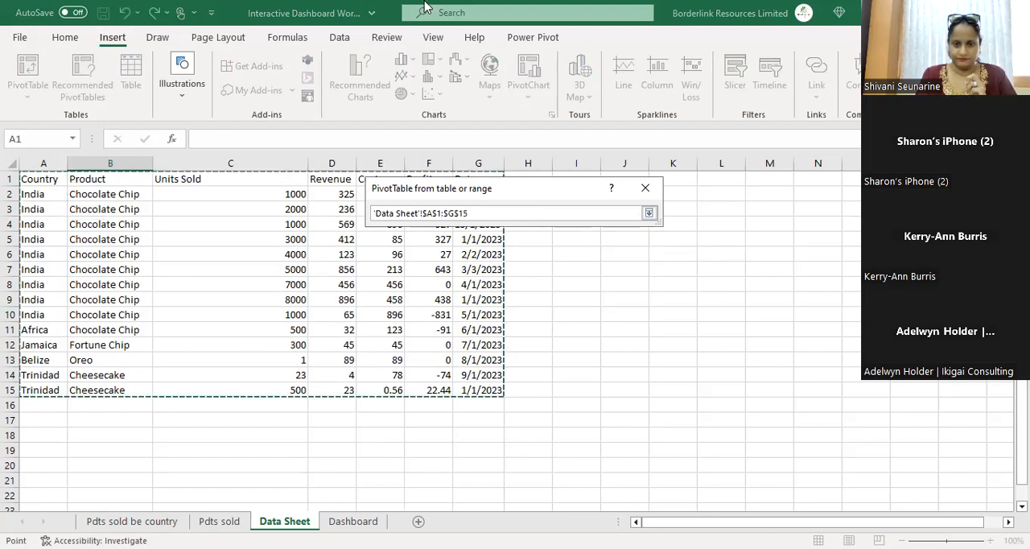
click(425, 7)
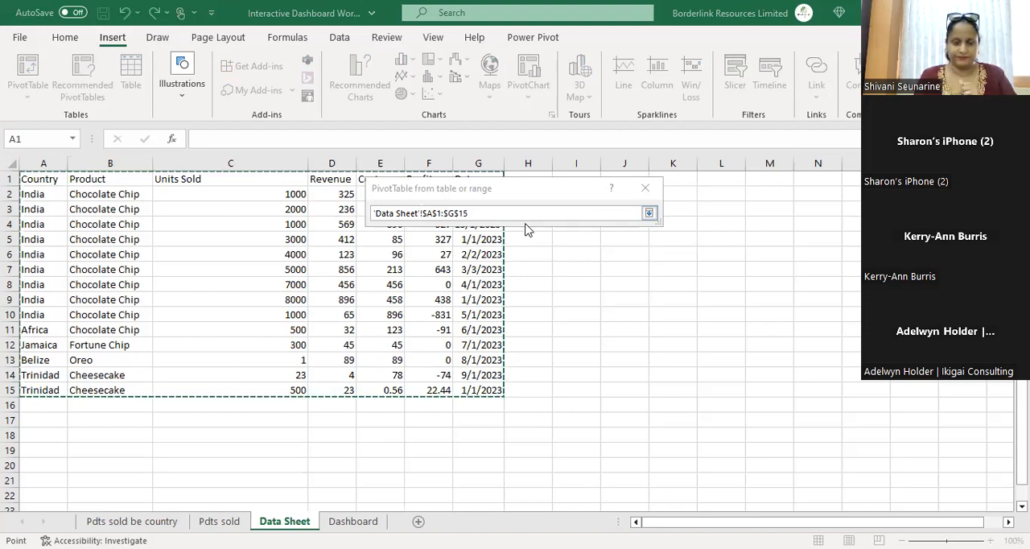
click(649, 213)
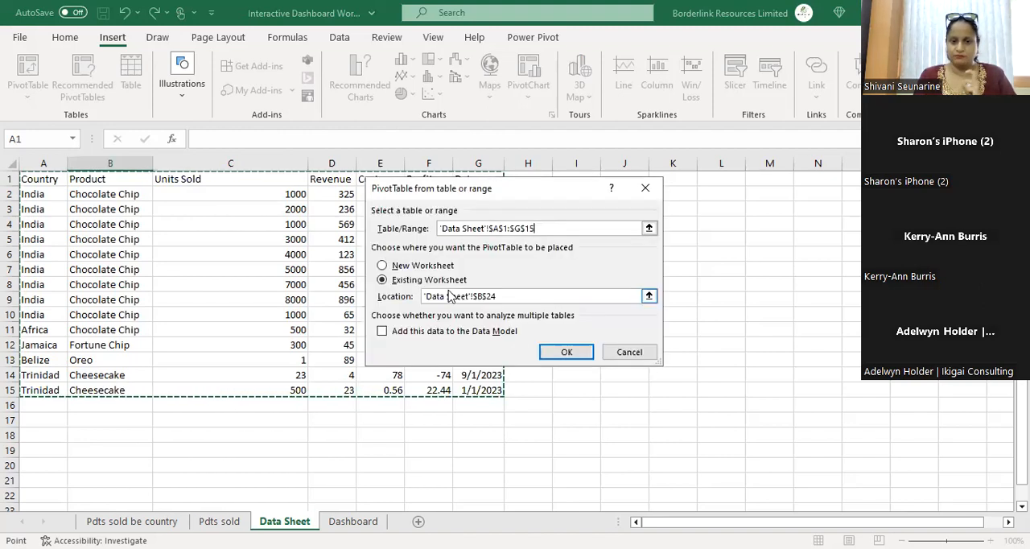
click(442, 271)
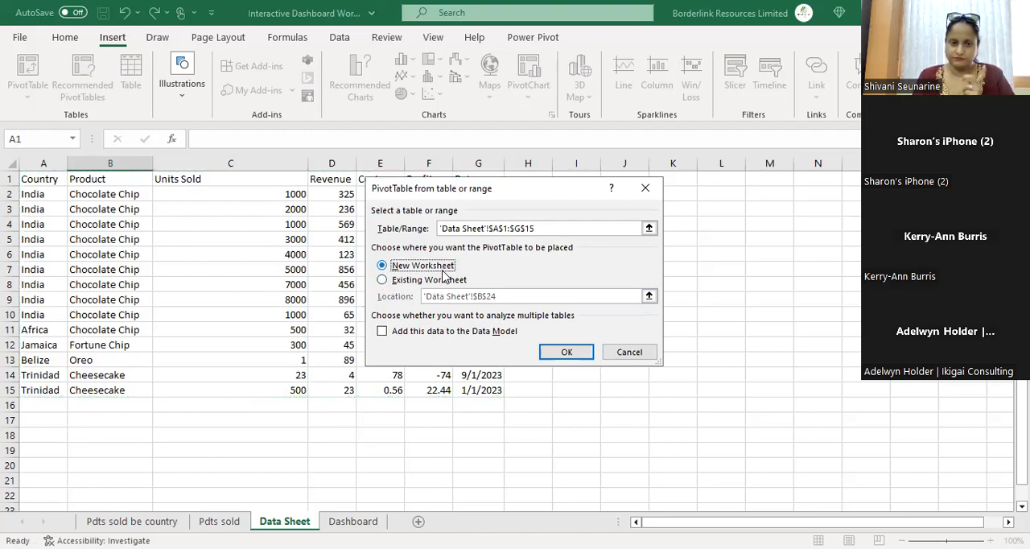
click(566, 355)
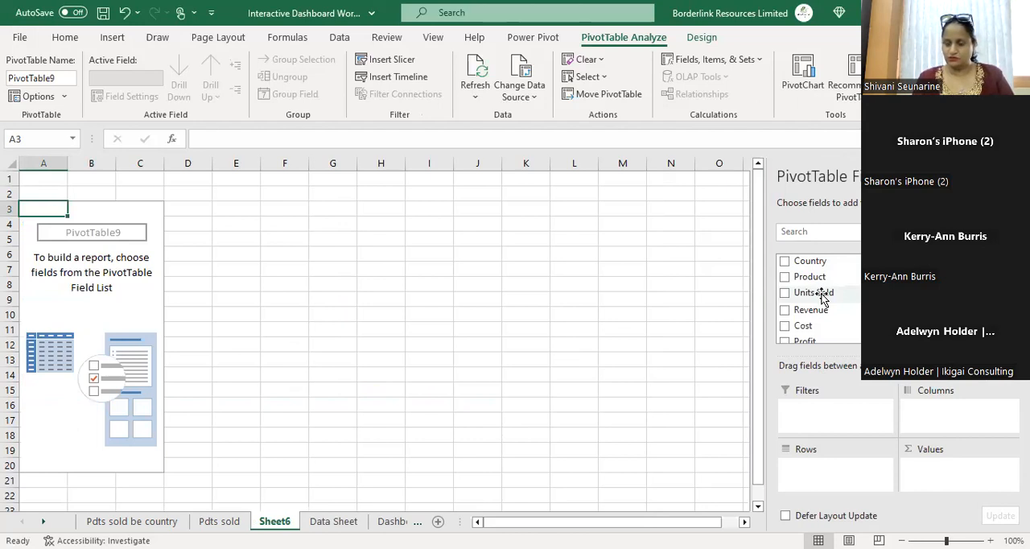
Step: Lay out the new PivotTable with Sum of Units Sold as values and Date as rows
drag(822, 298, 945, 471)
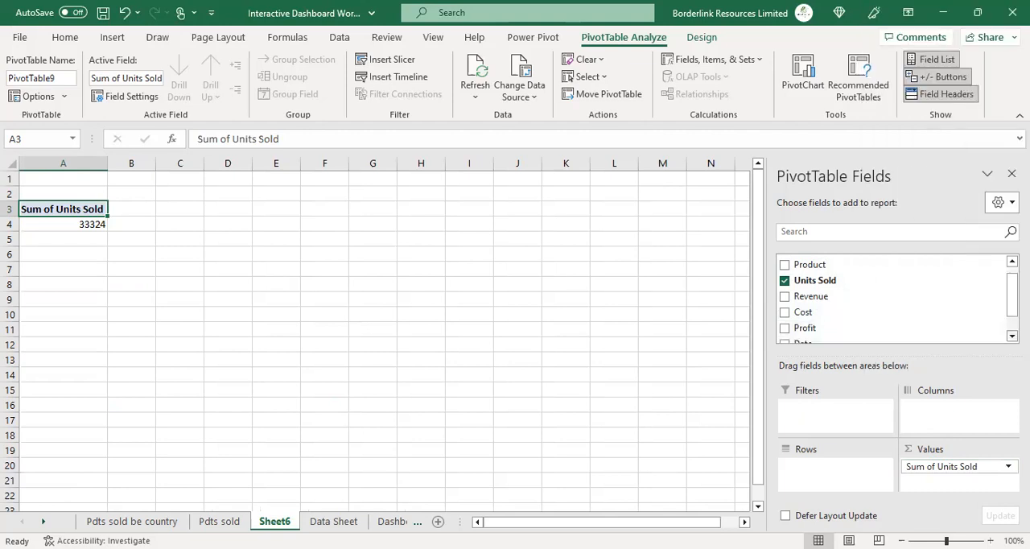
right_click(1012, 333)
click(1012, 297)
drag(1013, 297, 1012, 312)
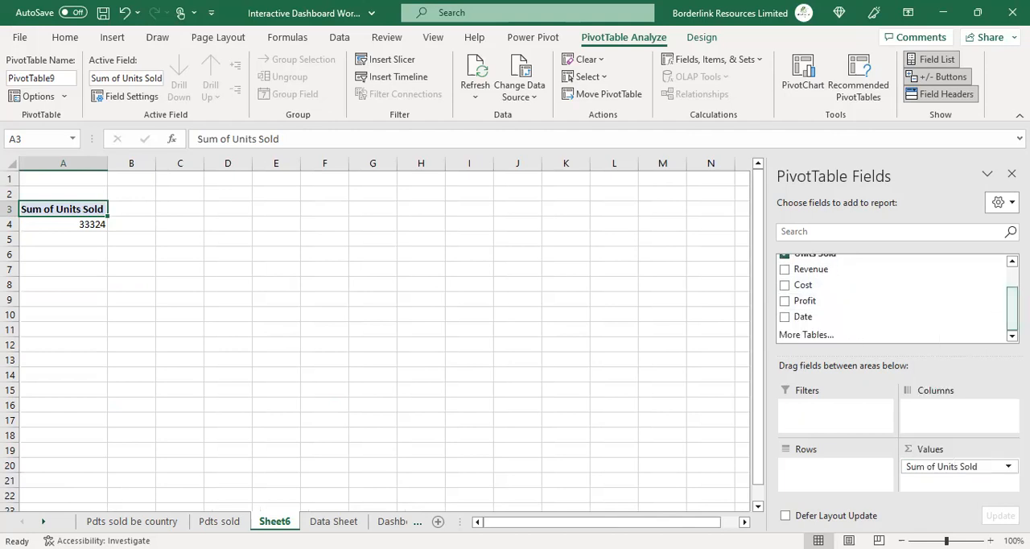
drag(803, 316, 819, 474)
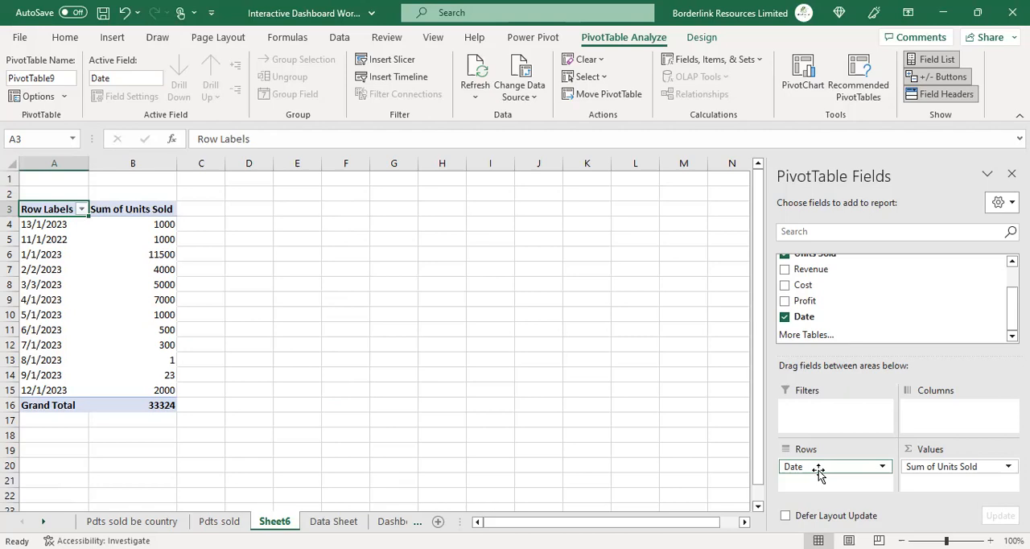
Step: Insert a Line PivotChart based on the Units Sold by Date PivotTable
click(392, 521)
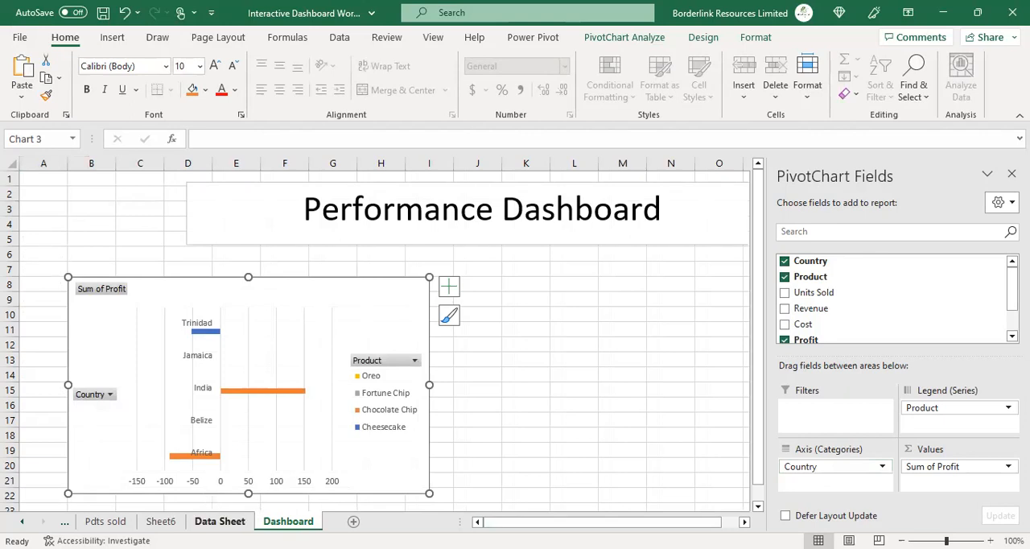
click(160, 521)
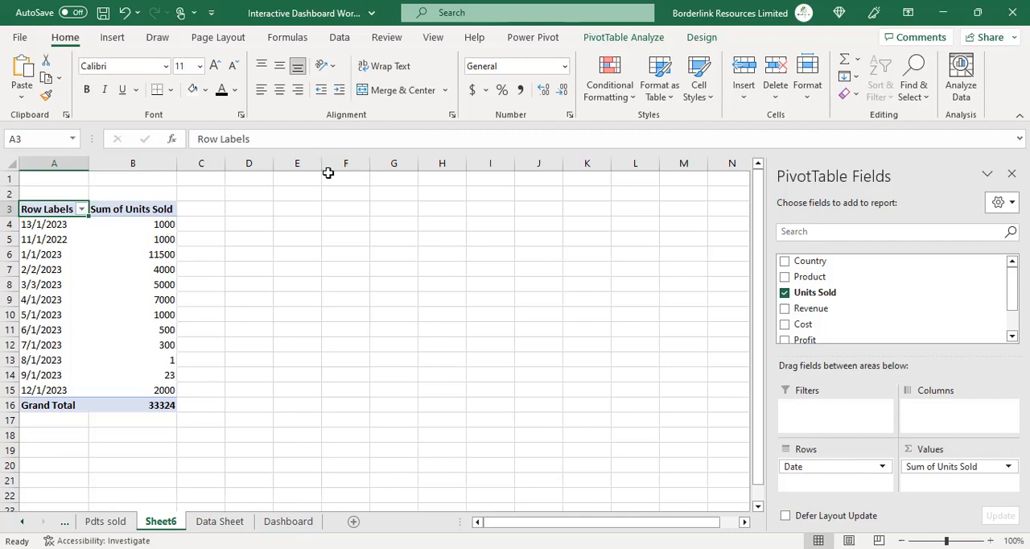
click(597, 40)
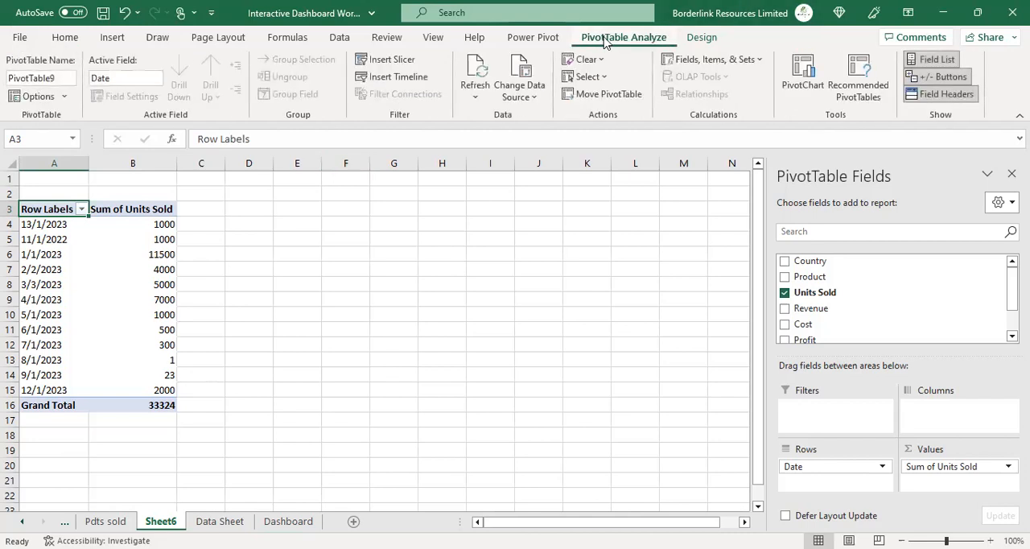
click(805, 77)
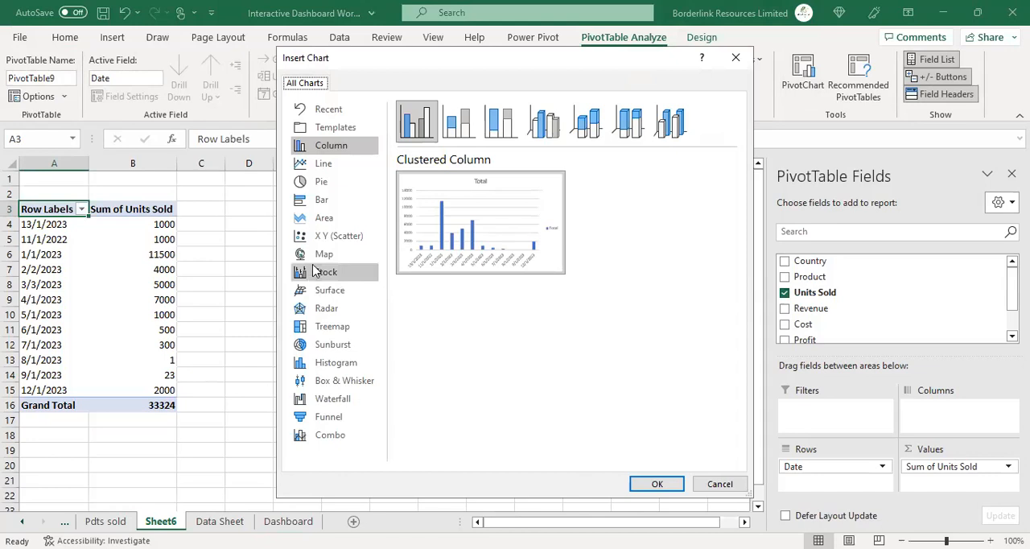
click(338, 169)
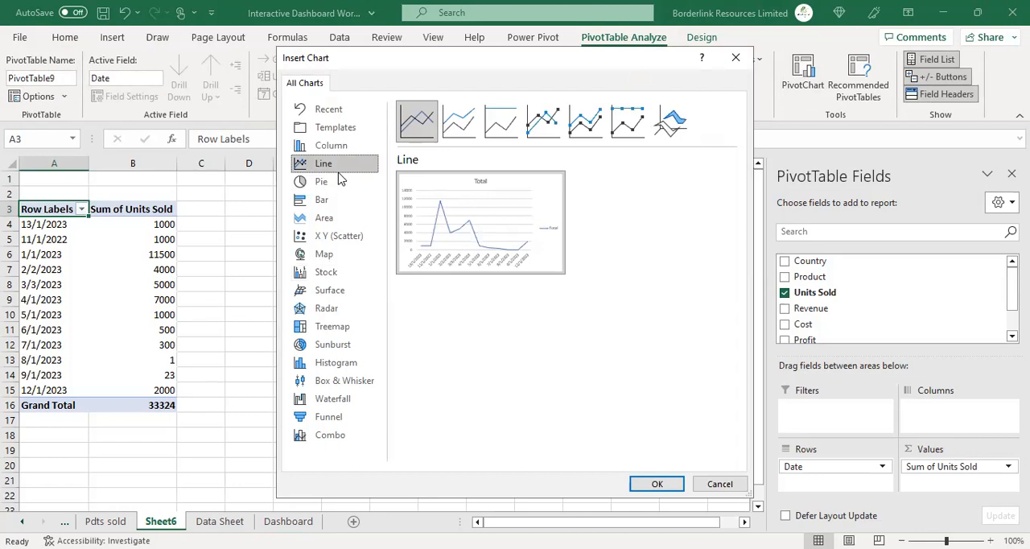
mouse_move(501, 256)
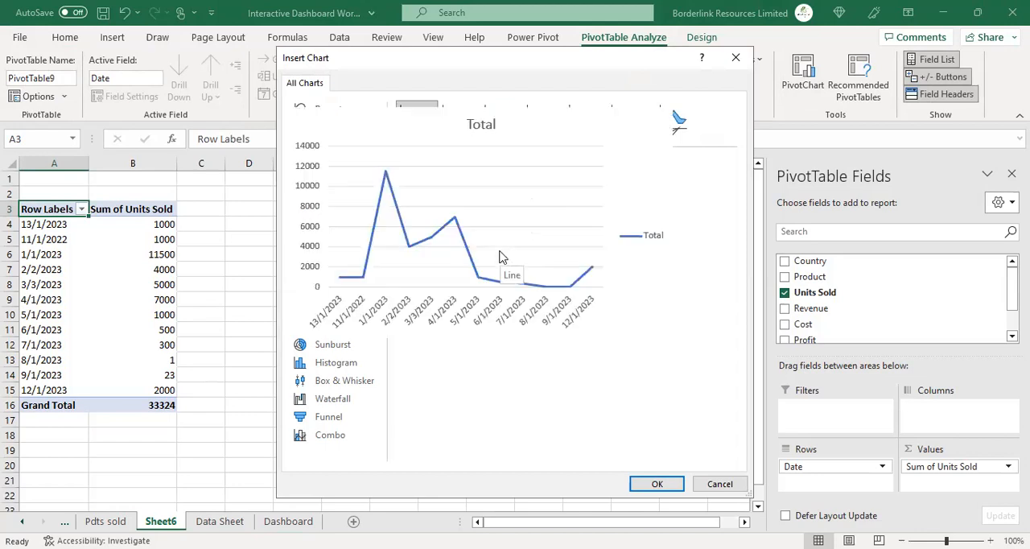
click(656, 483)
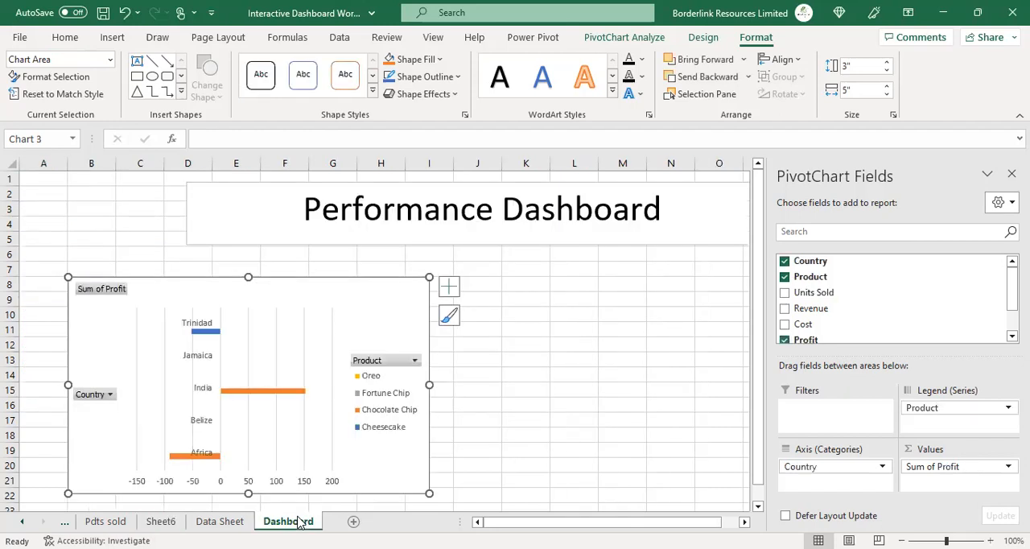
Step: Paste the line PivotChart onto the Dashboard sheet and position it beside the bar chart
click(574, 291)
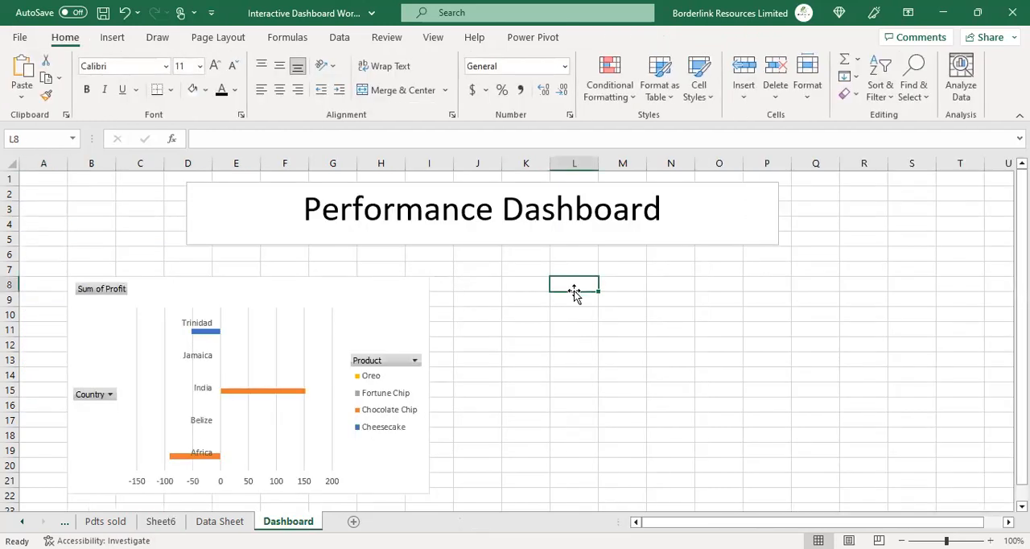
key(ctrl+v)
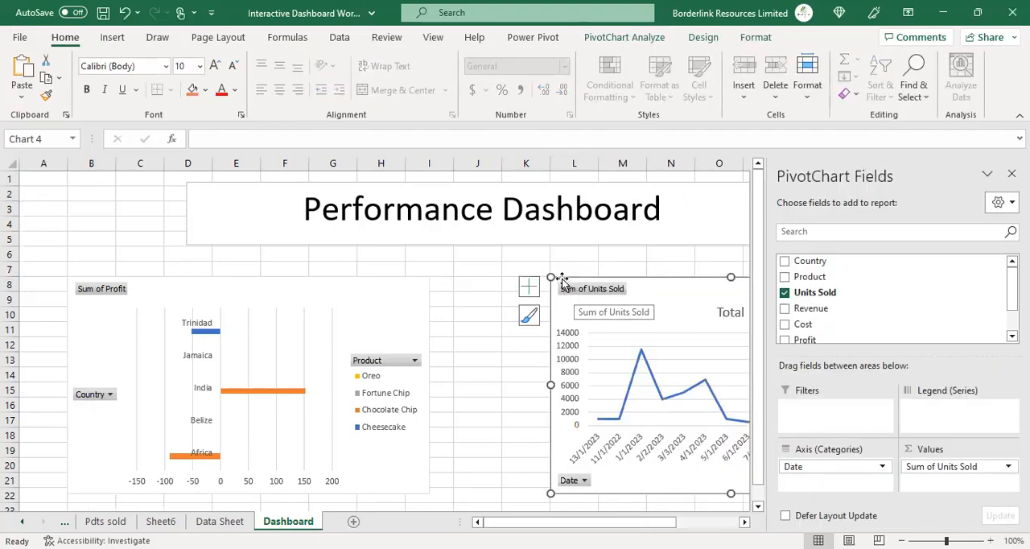
drag(558, 278, 457, 268)
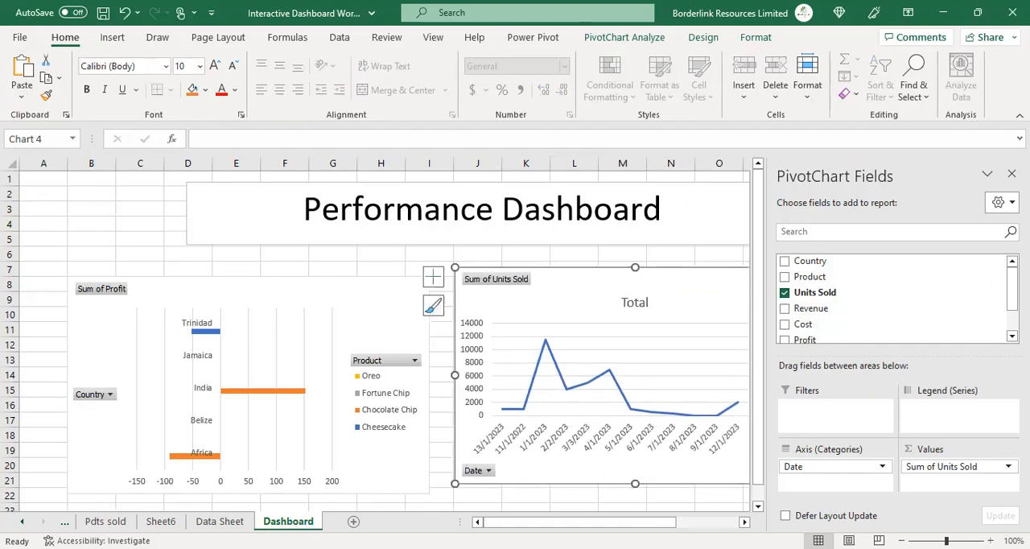
click(1012, 173)
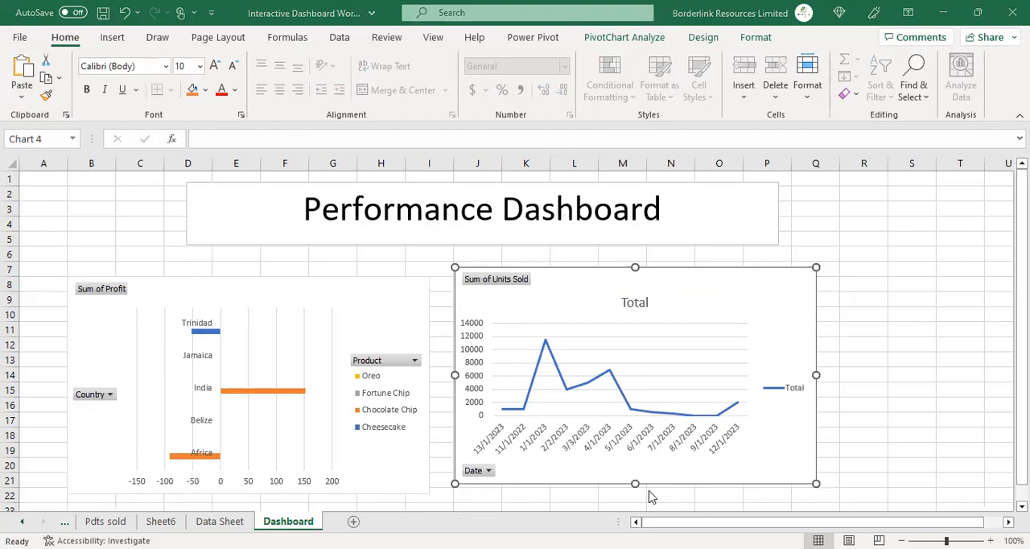
Step: Shrink the Units Sold line PivotChart on the Dashboard so it sits compactly beside the bar chart
drag(635, 484, 616, 367)
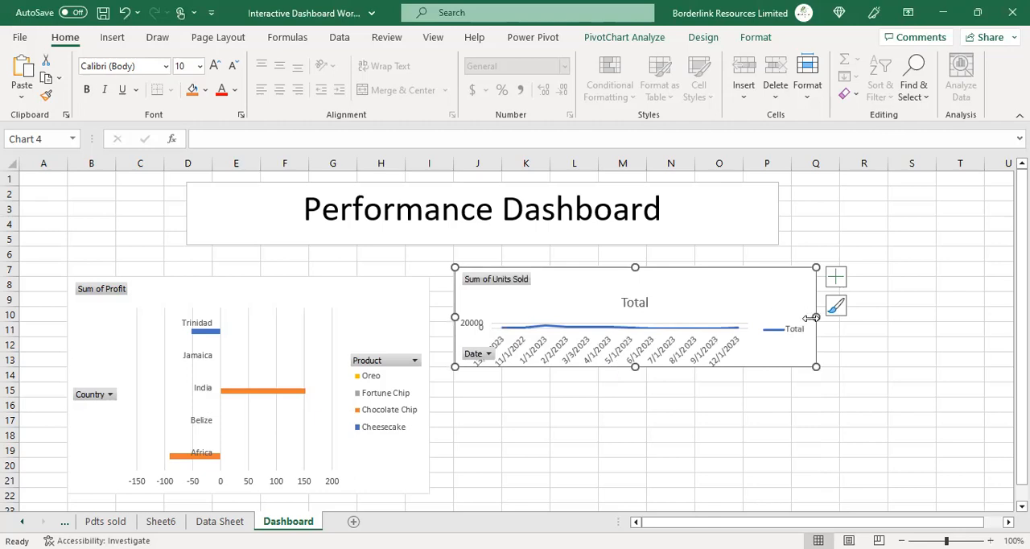
drag(815, 318, 686, 318)
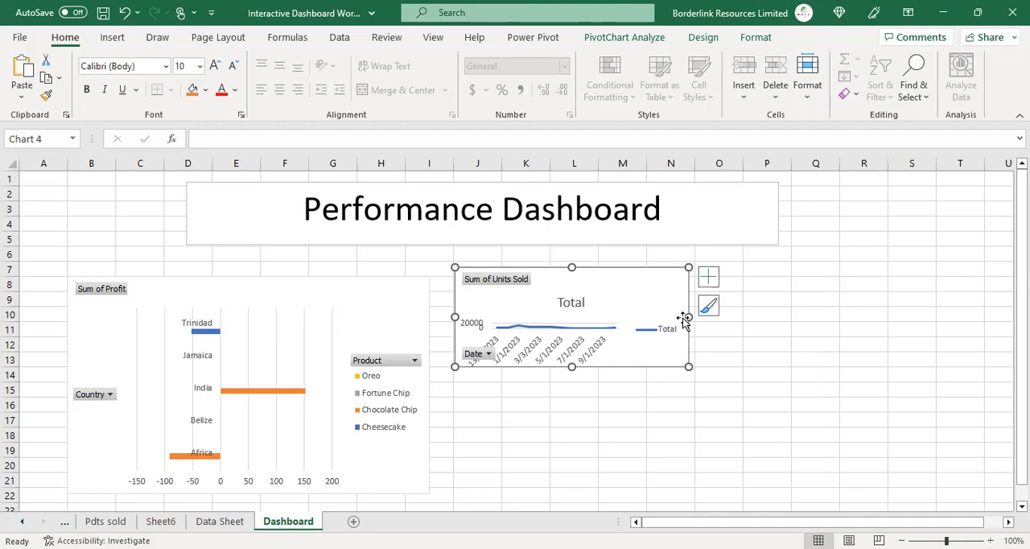
click(783, 361)
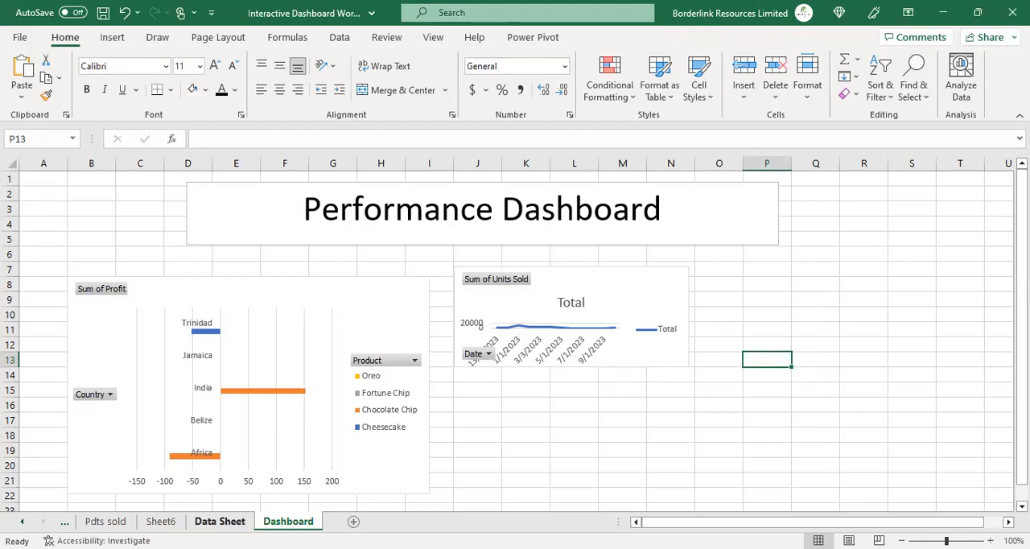
Step: Rename Sheet6 as "Units sold by date"
click(161, 521)
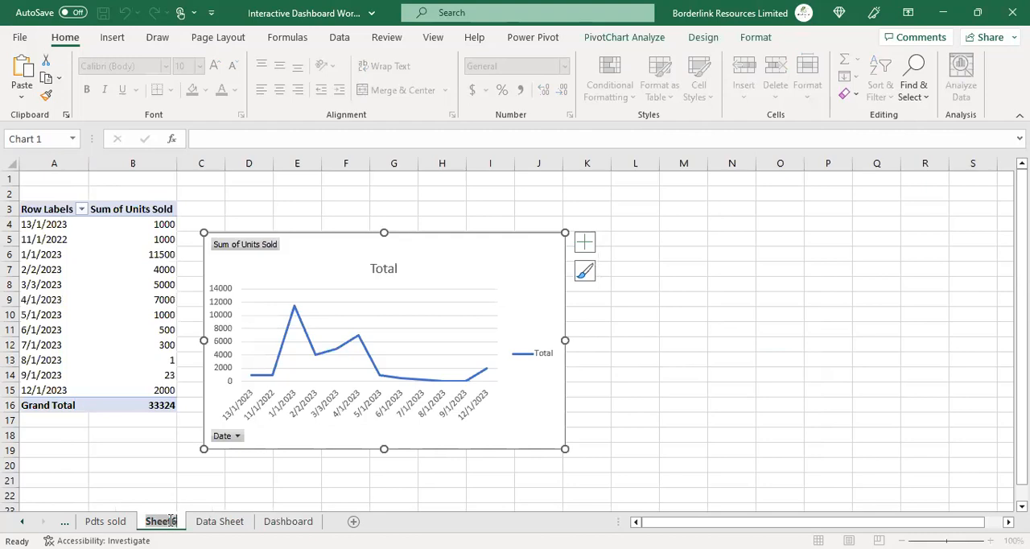
text(Uni)
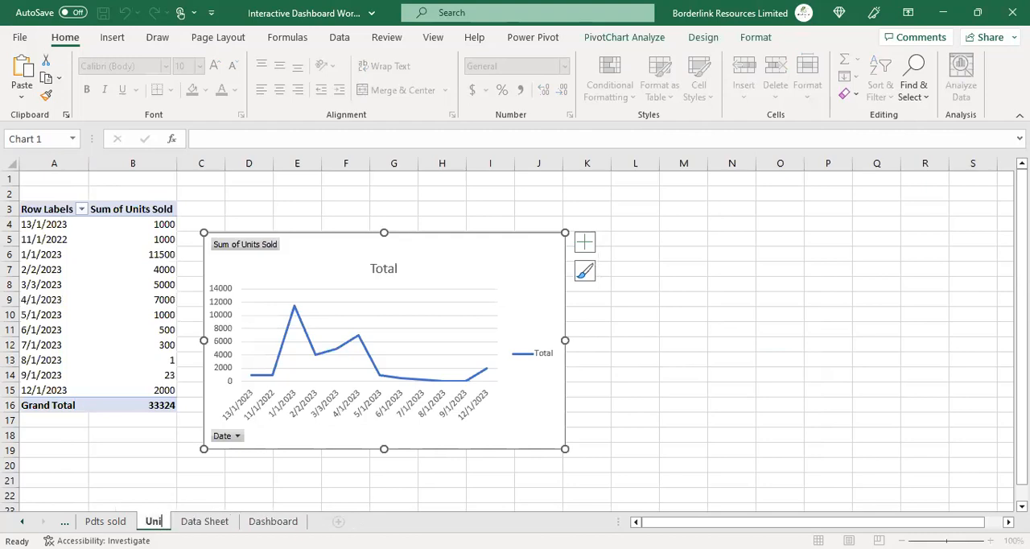
text(ts sold)
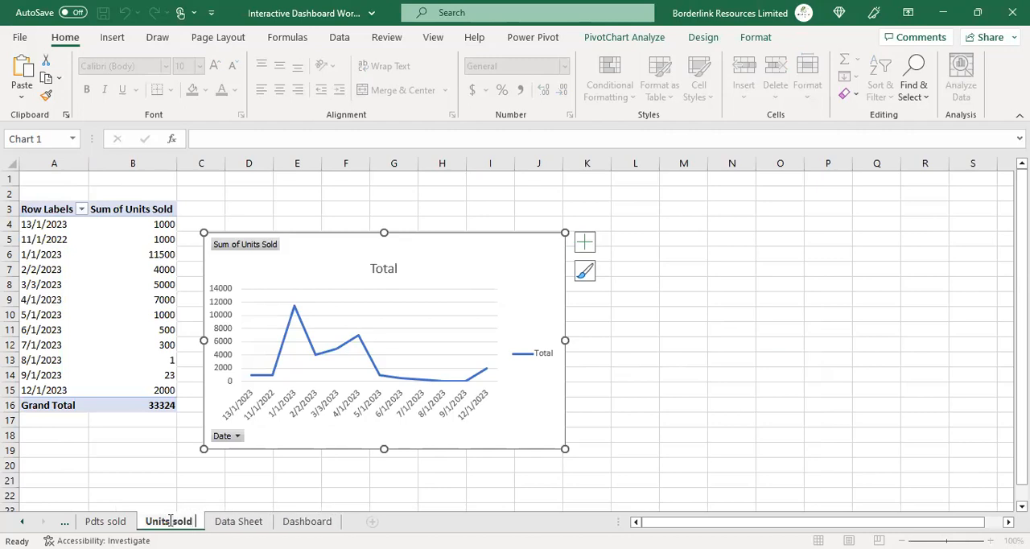
text( by date)
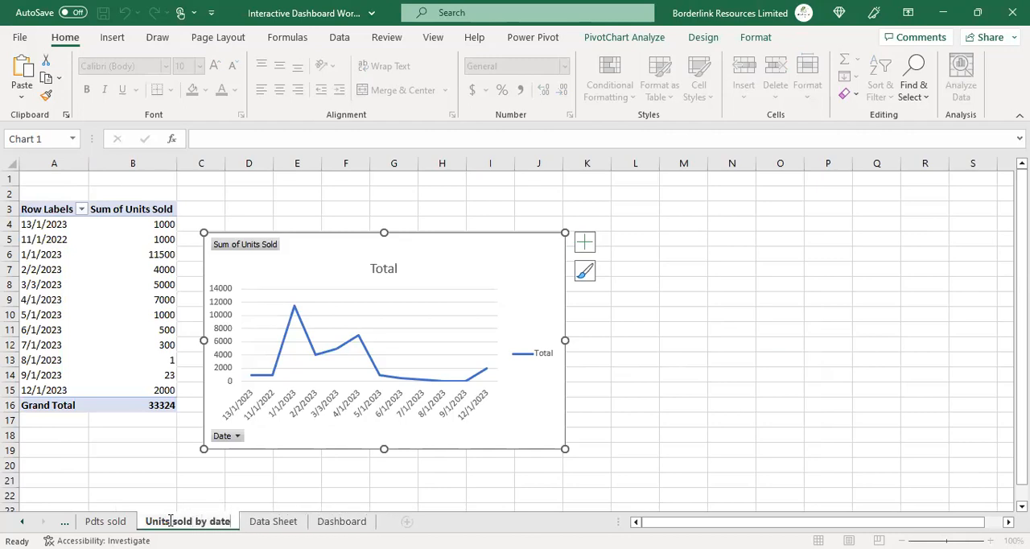
key(BackSpace)
key(BackSpace)
text(te)
click(60, 456)
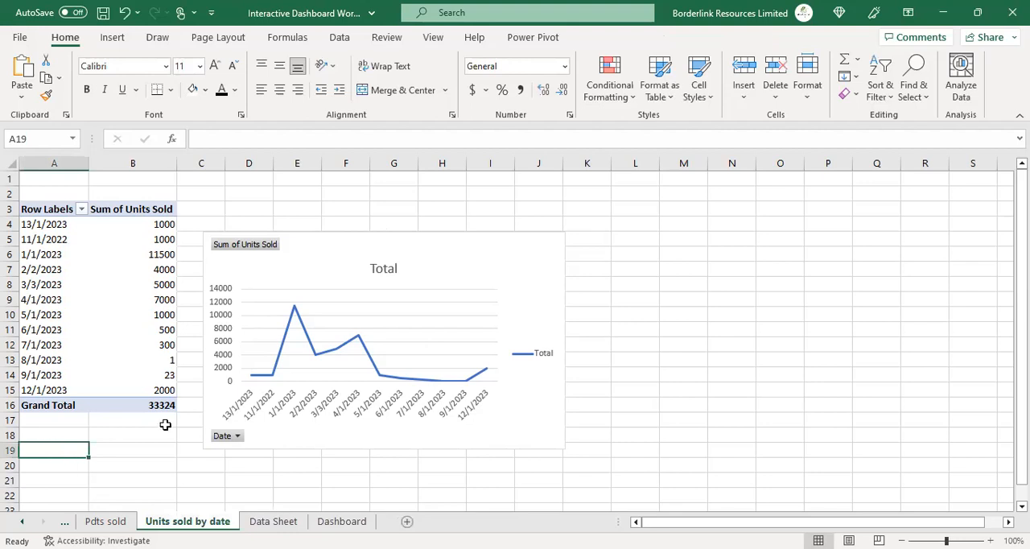
Step: Create a PivotTable from the Data Sheet range A1:G15, placing it on a new worksheet
click(341, 522)
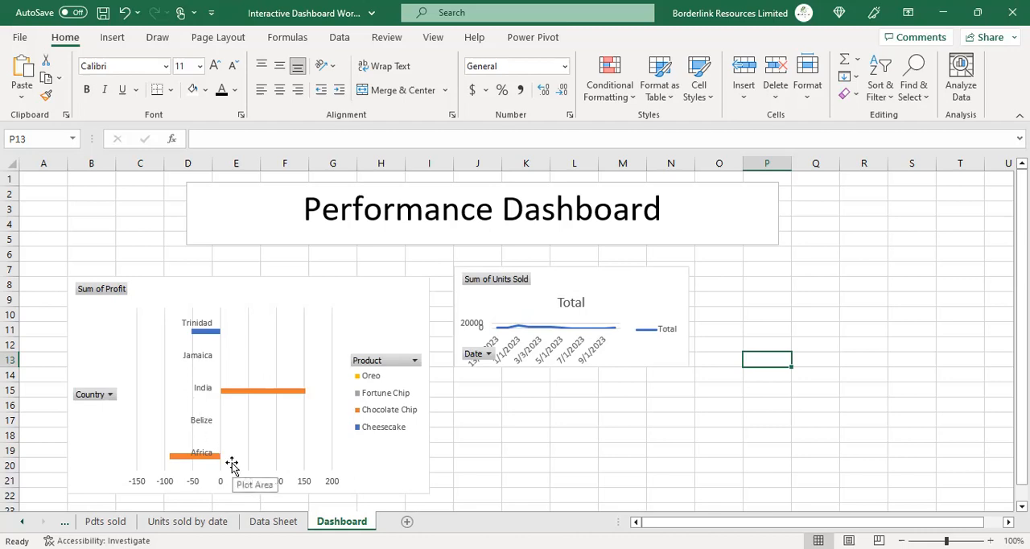
click(274, 521)
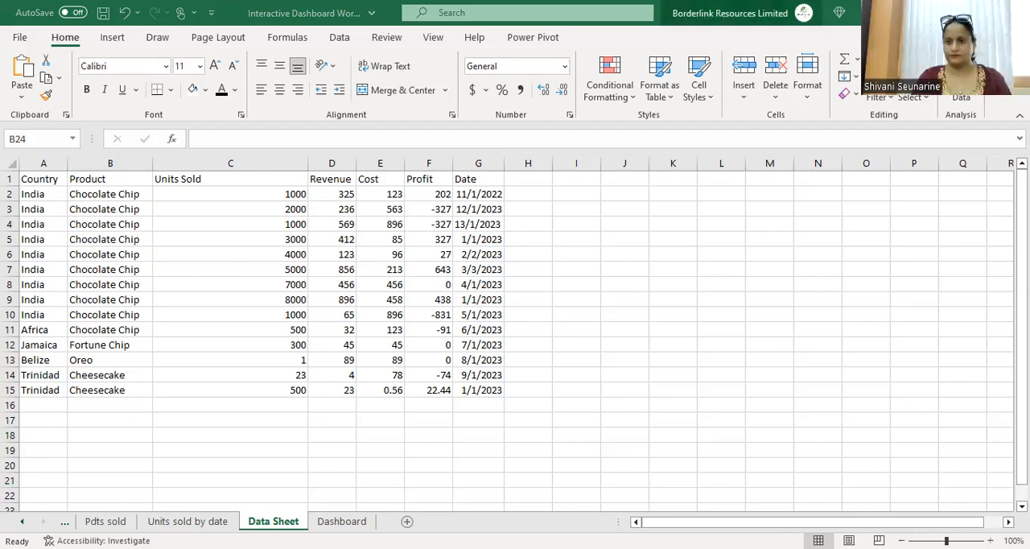
click(112, 37)
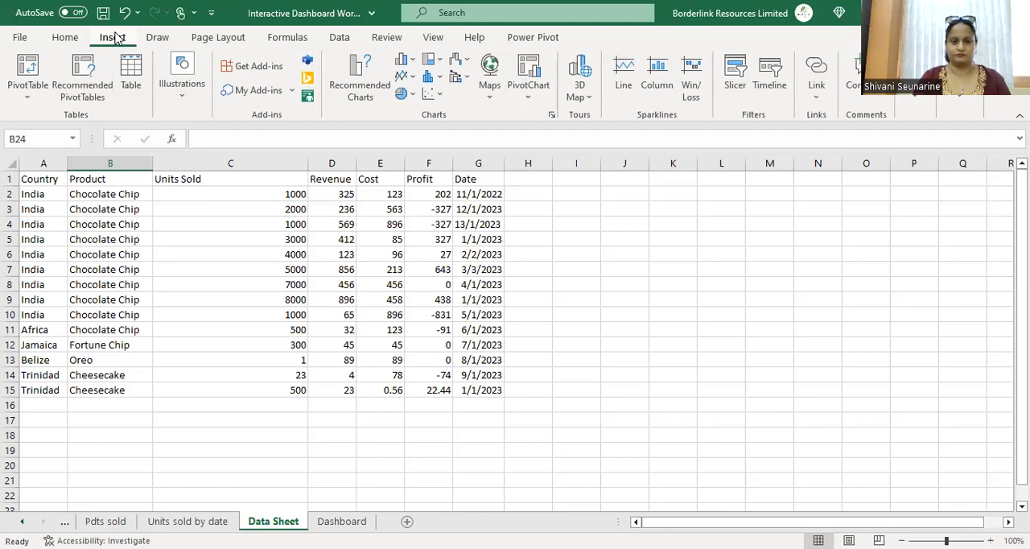
click(29, 71)
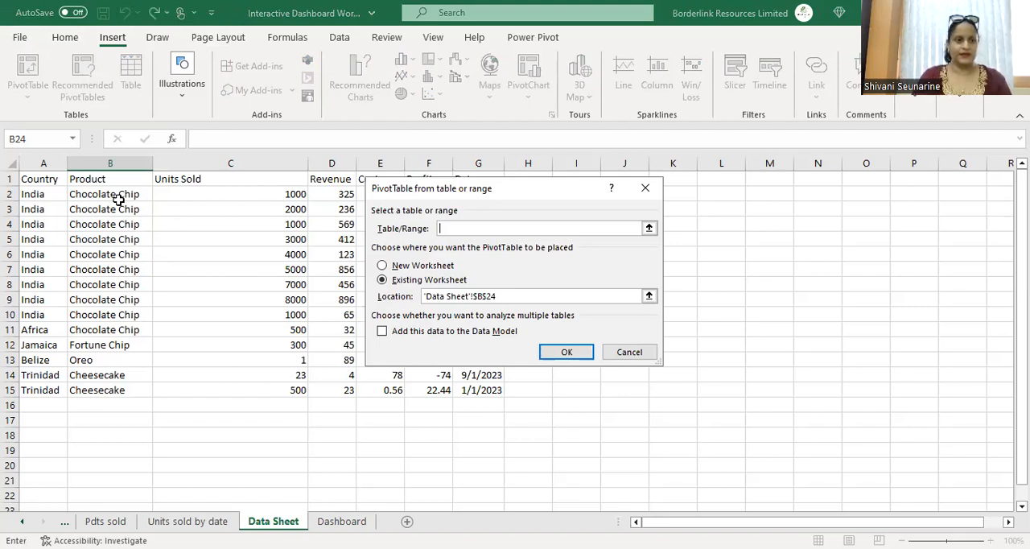
click(32, 182)
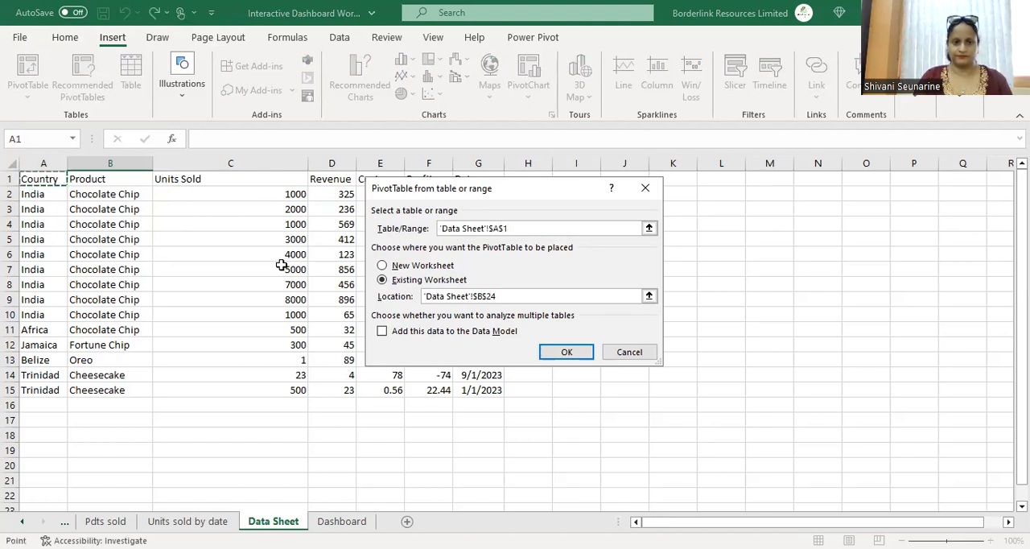
shift+click(471, 392)
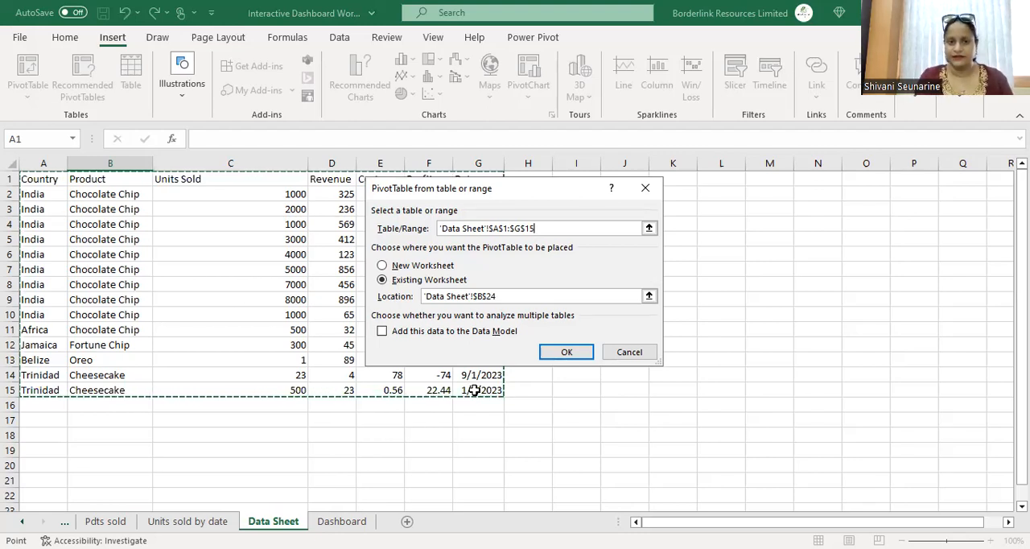
click(450, 273)
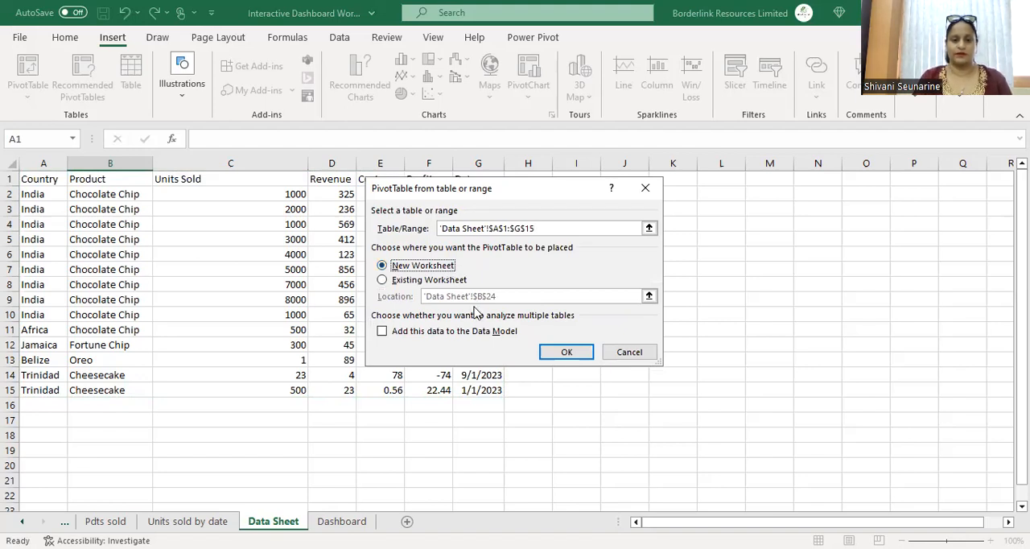
click(564, 358)
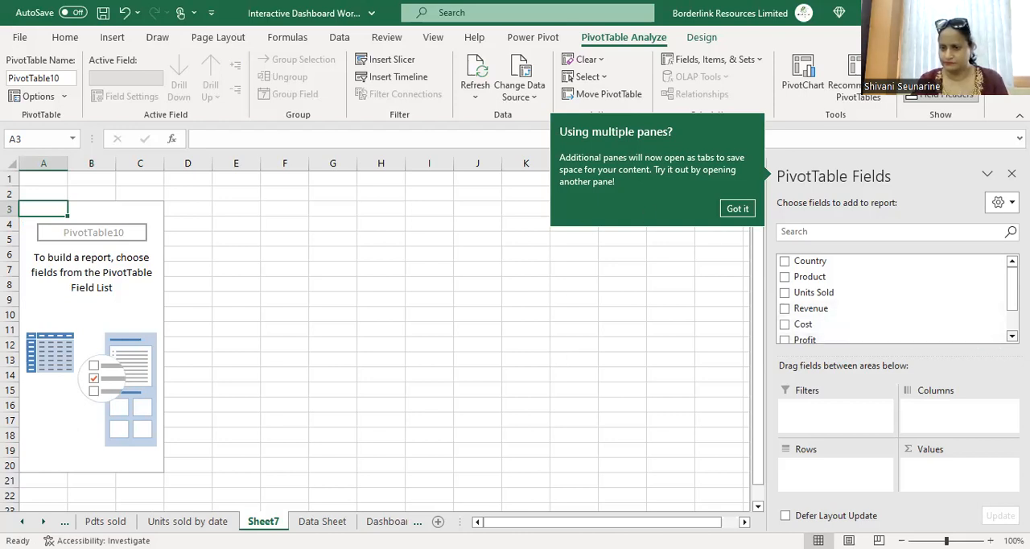
Step: Lay out the new PivotTable with Date as rows and Sum of Profit as values
scroll(998, 274, down, 3)
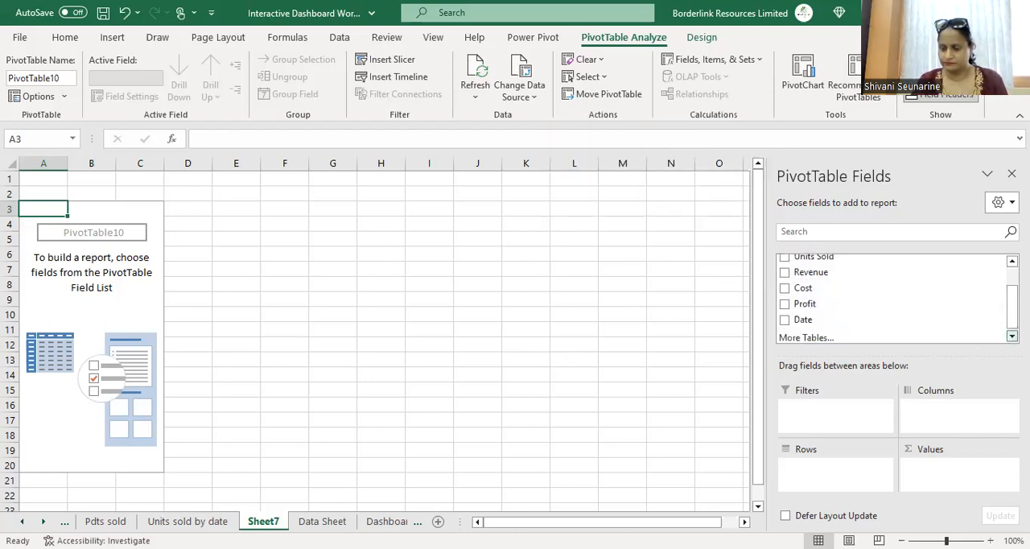
click(1012, 262)
click(1011, 262)
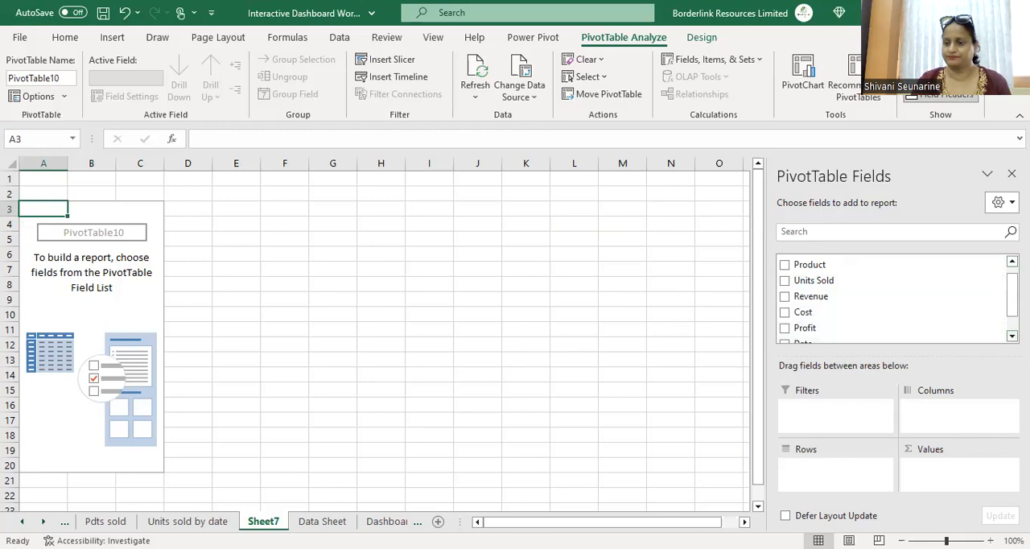
scroll(842, 320, down, 2)
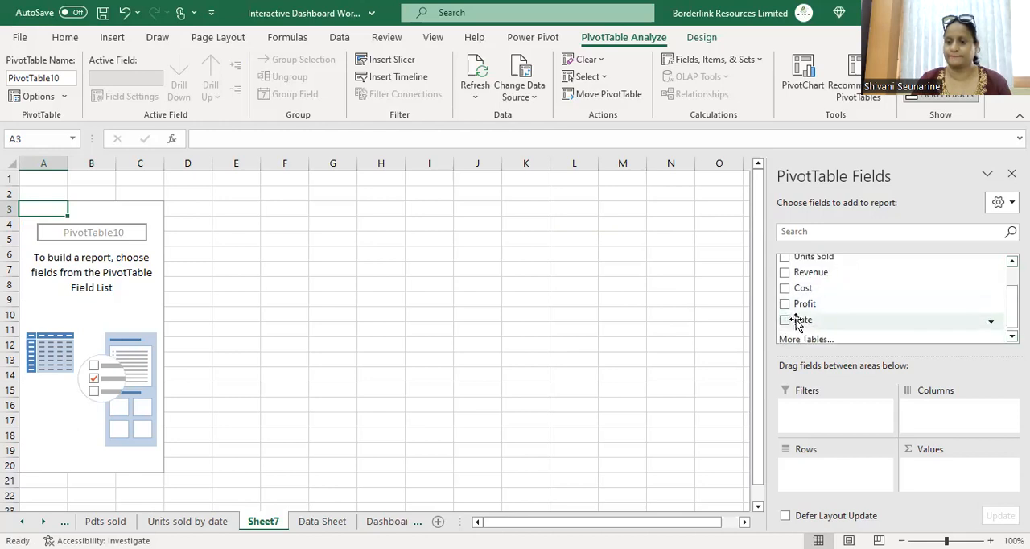
drag(801, 324, 820, 472)
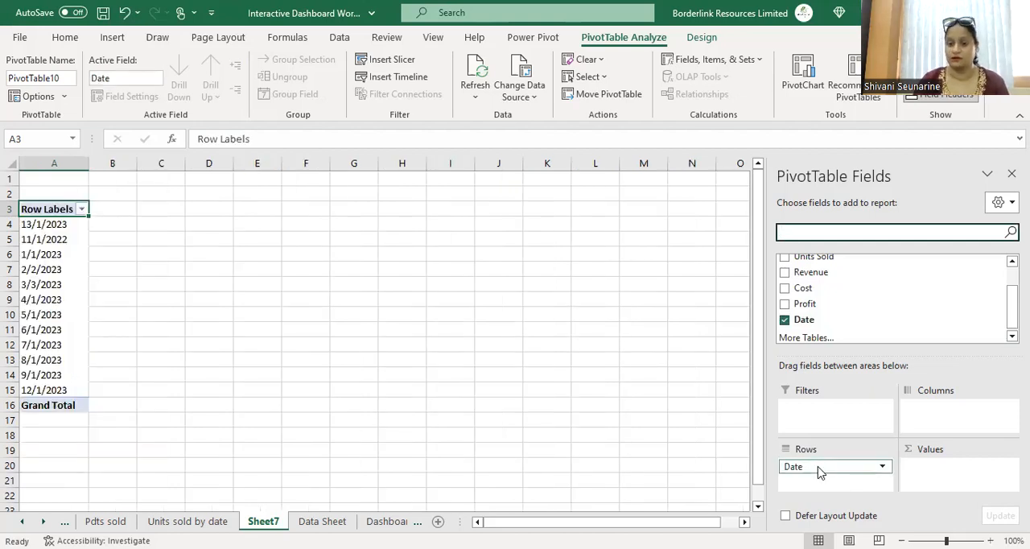
drag(835, 304, 947, 478)
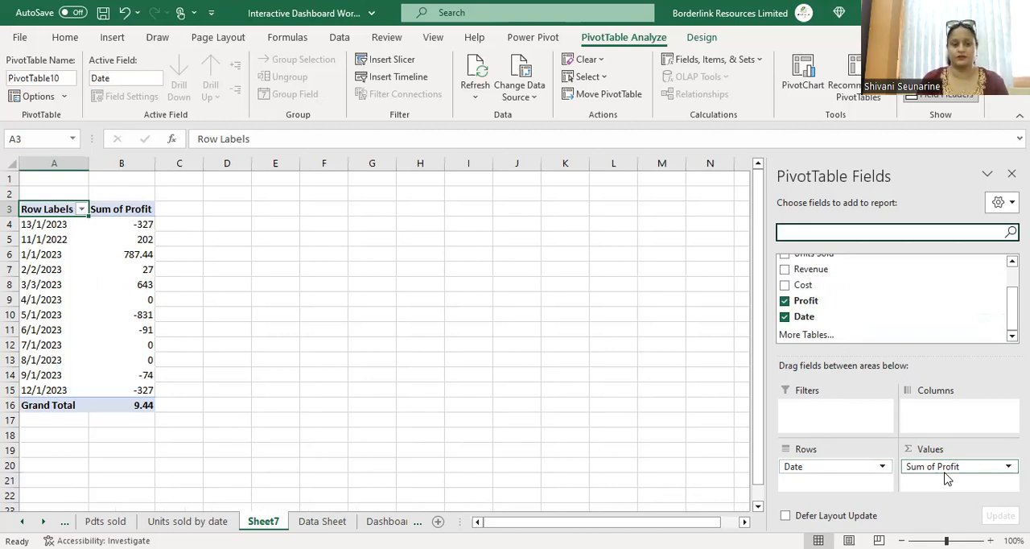
Step: Rename the new PivotTable sheet as "Proft by Date"
click(265, 523)
double_click(264, 522)
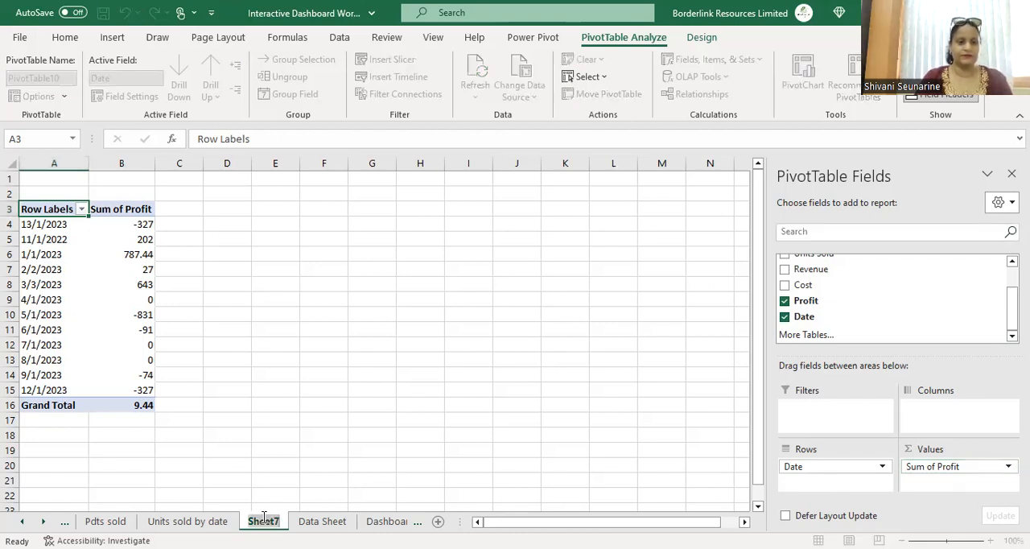
key(BackSpace)
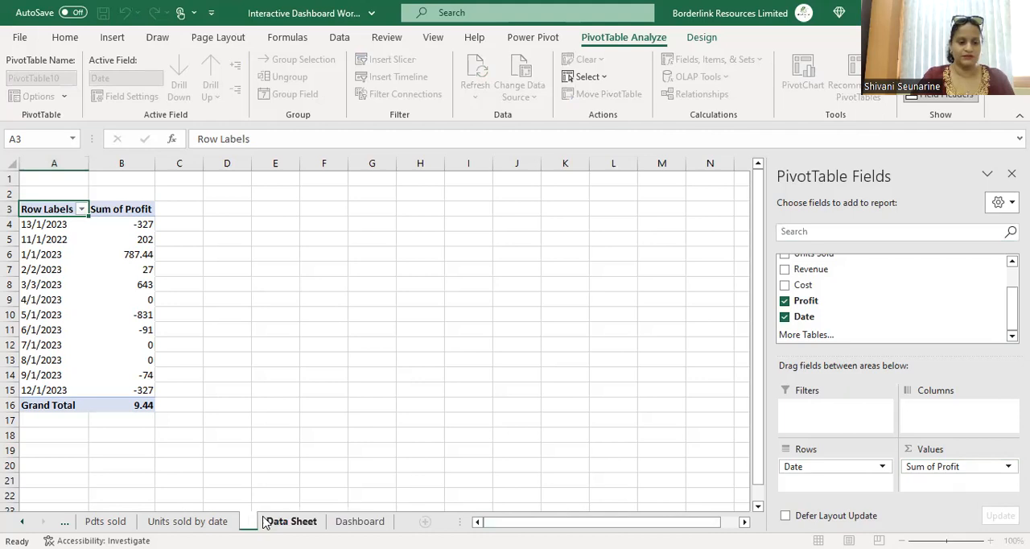
text(Profit)
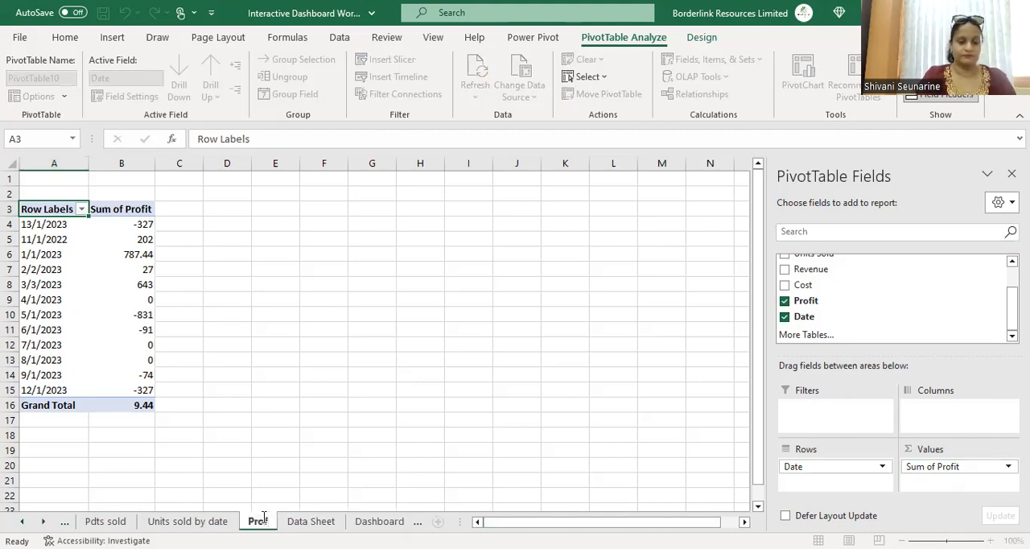
text( by)
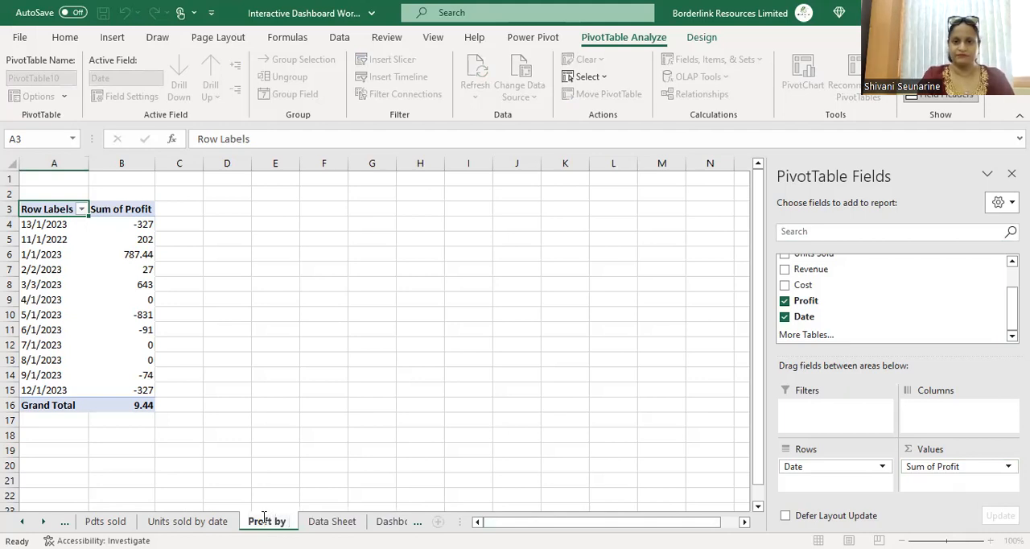
text( Date)
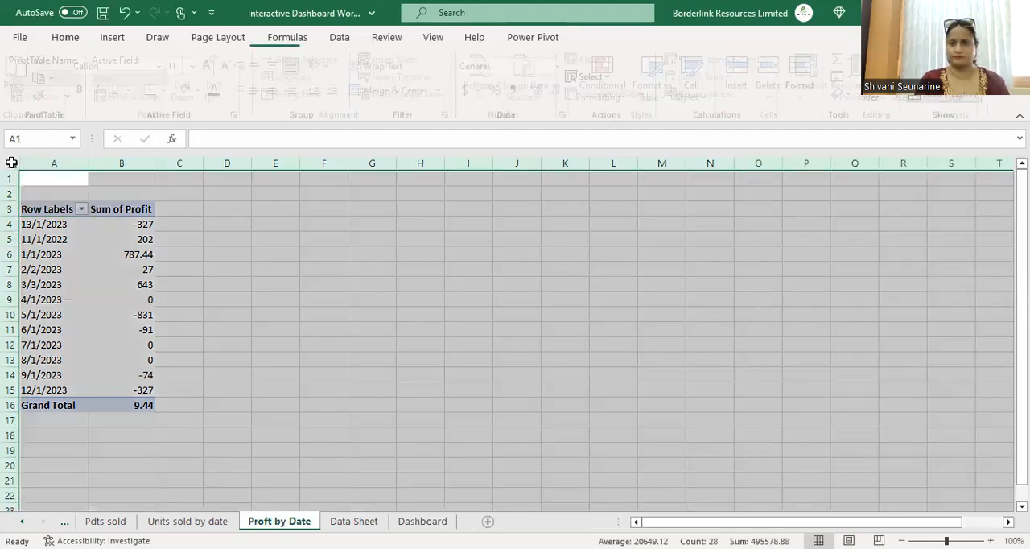
click(12, 164)
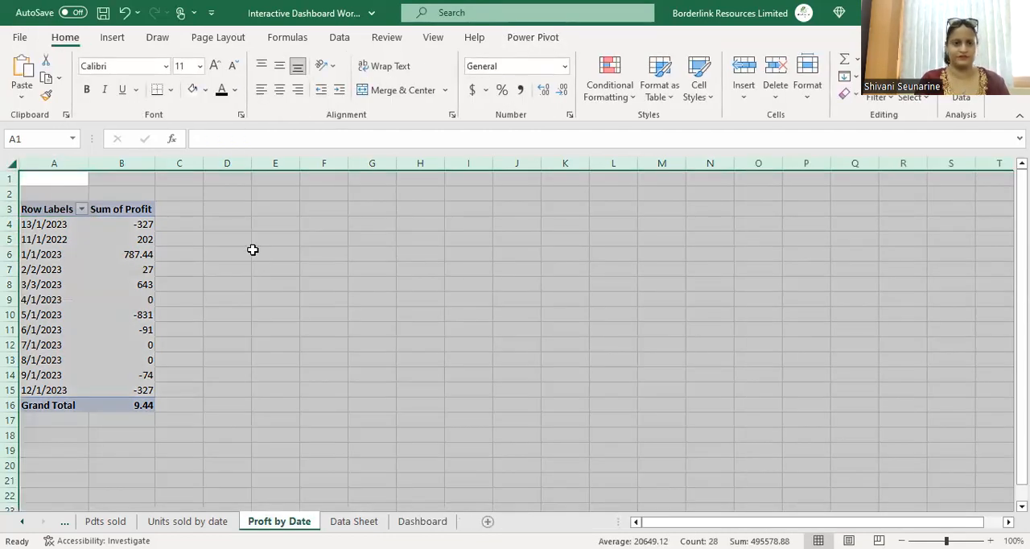
Step: Insert a Line PivotChart based on the Profit by Date PivotTable
click(287, 287)
click(117, 251)
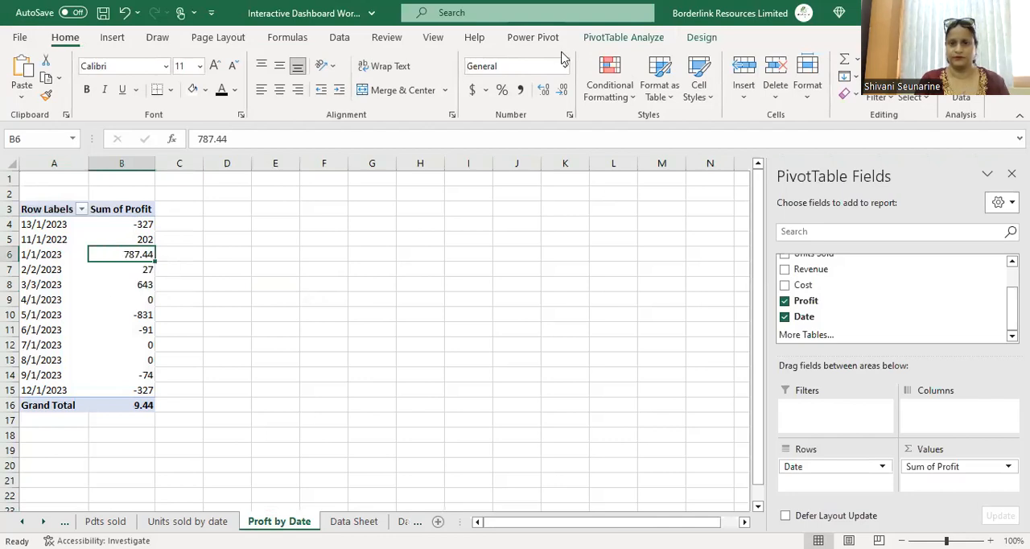
click(629, 41)
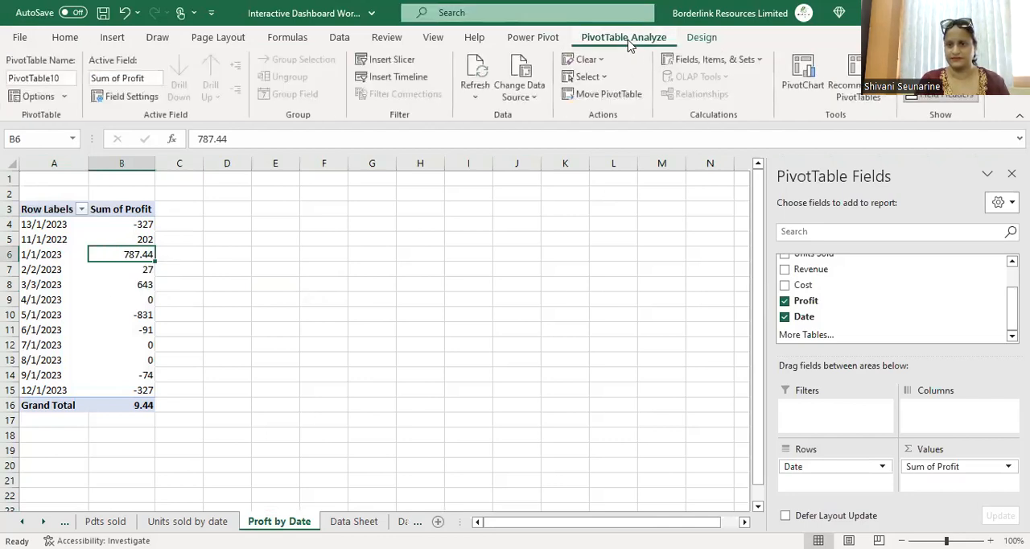
click(816, 84)
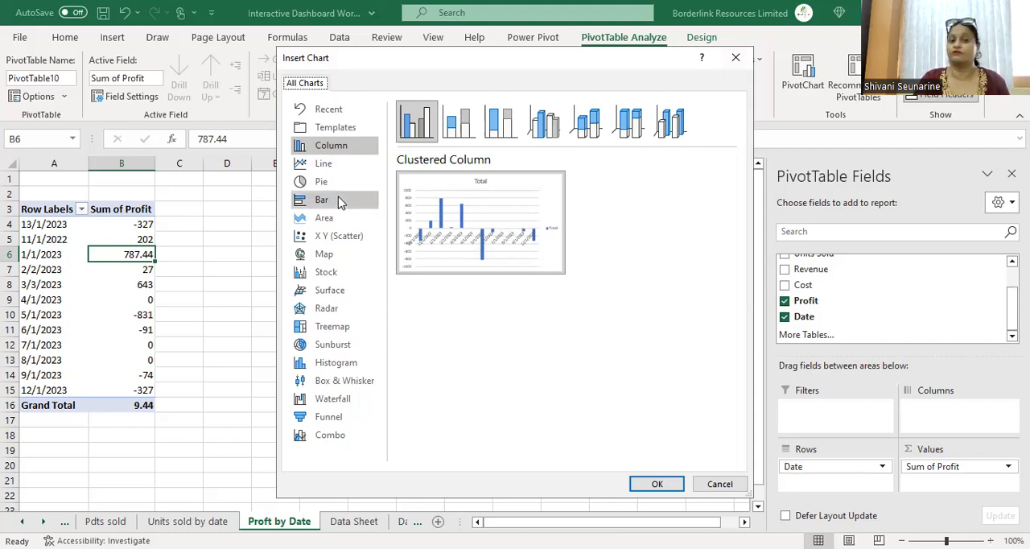
click(330, 166)
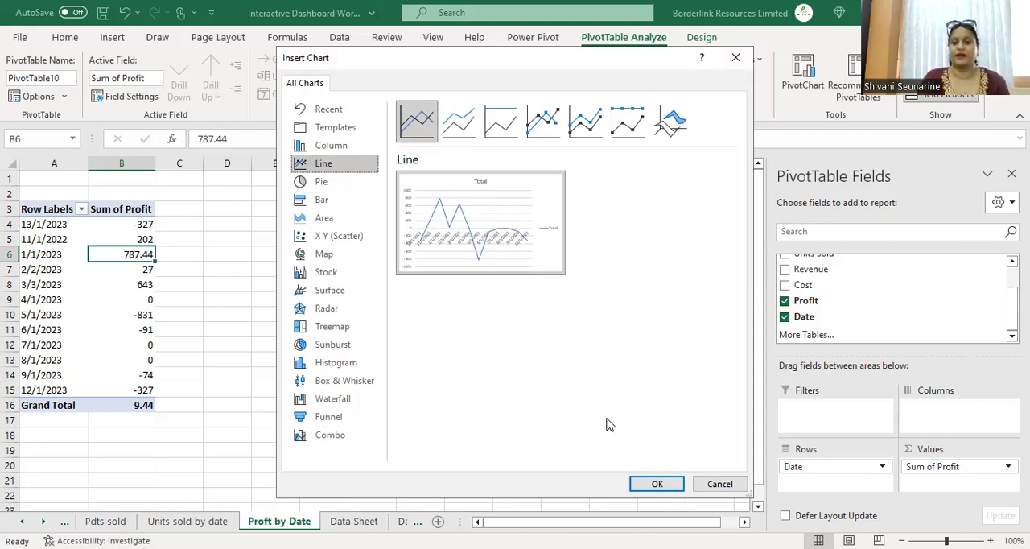
click(653, 484)
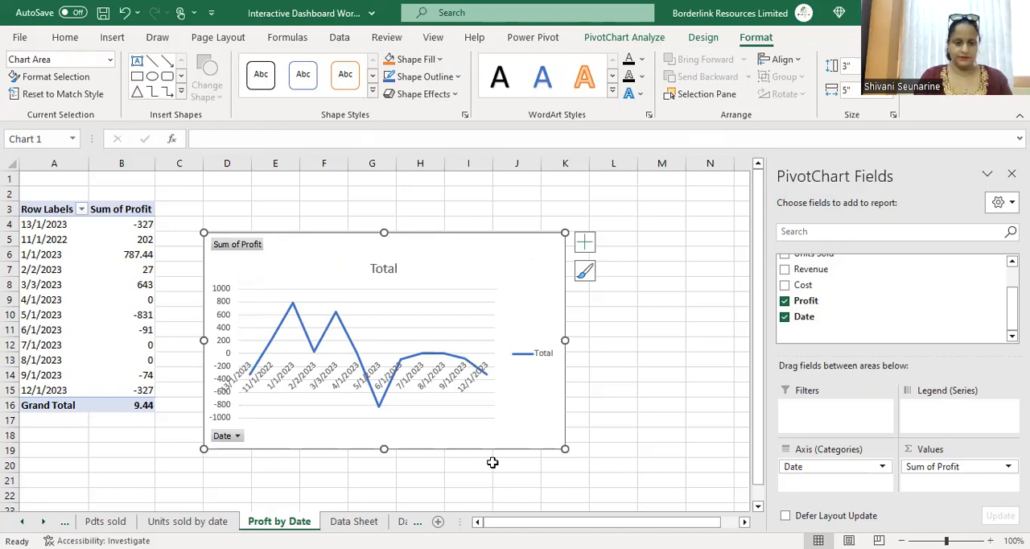
Step: Copy the profit line PivotChart, paste it onto the Dashboard and position it below the Units Sold chart
click(514, 407)
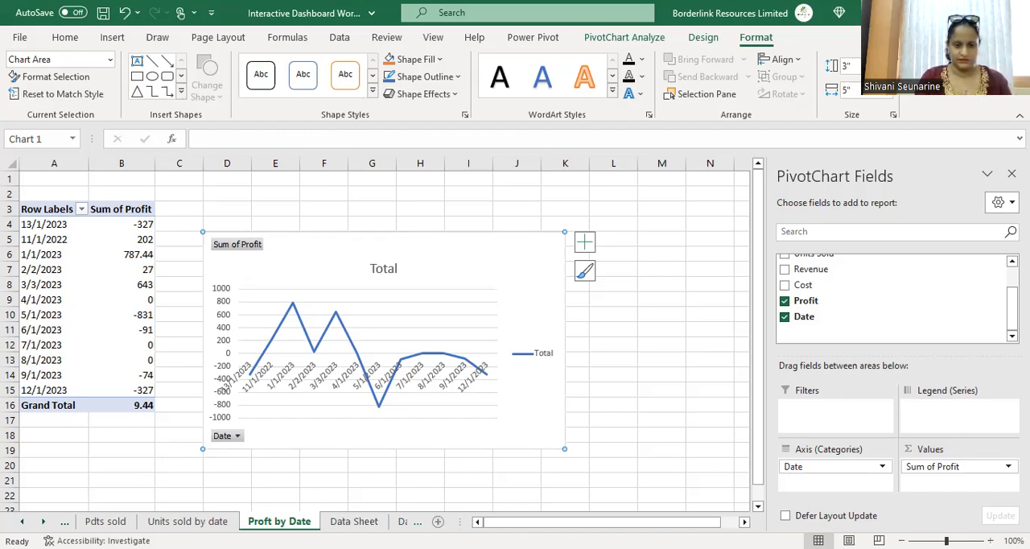
click(403, 521)
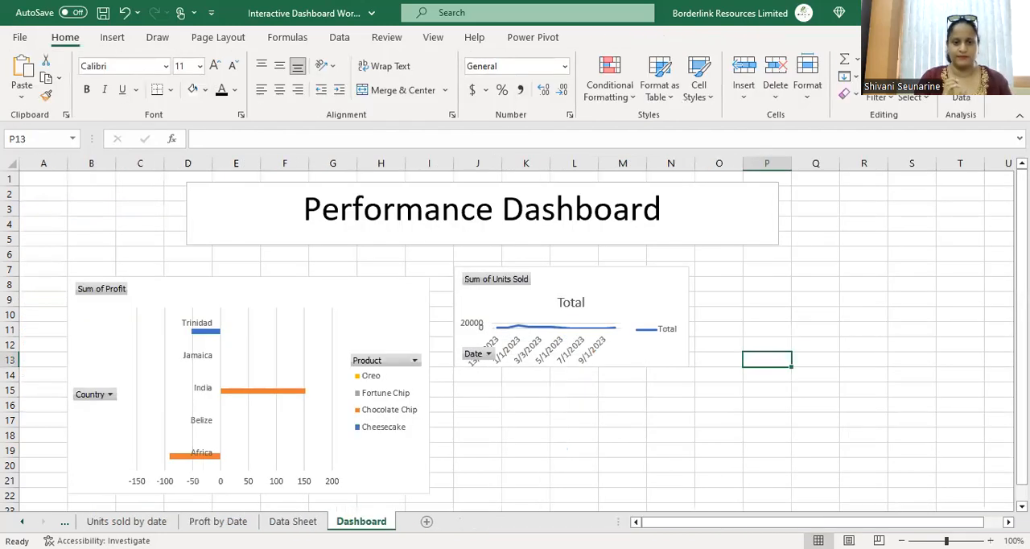
click(503, 439)
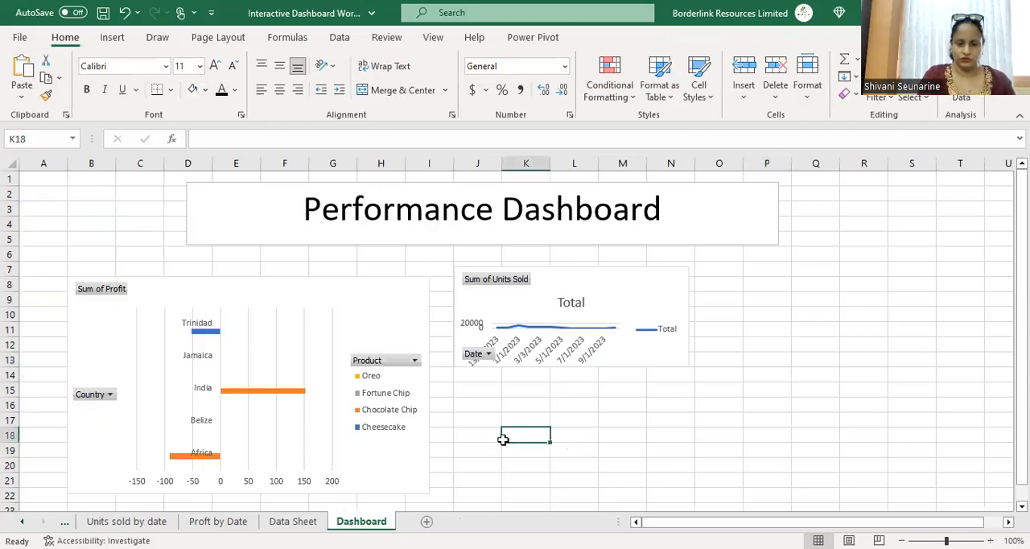
key(ctrl+v)
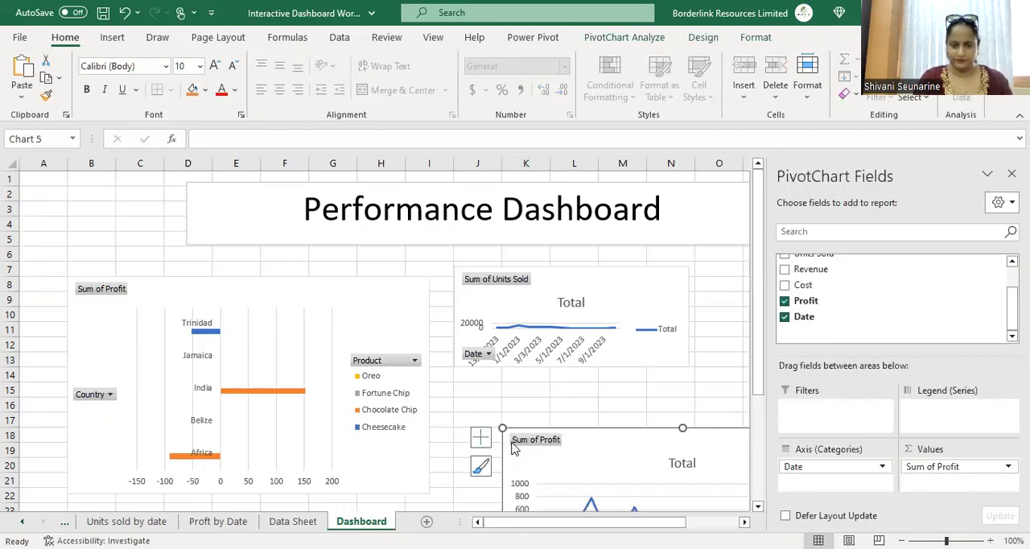
mouse_move(506, 428)
mouse_down()
mouse_move(499, 437)
mouse_move(448, 399)
mouse_up()
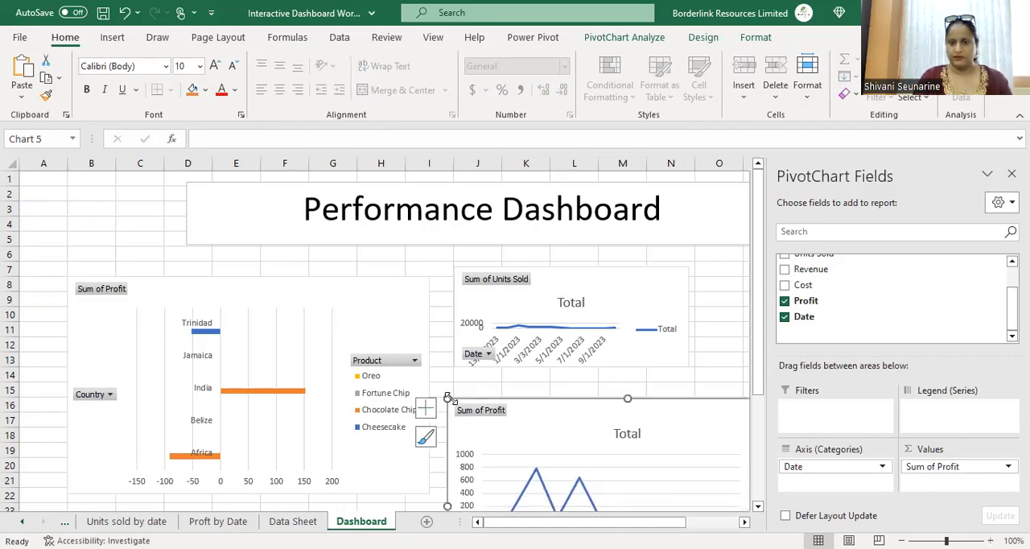
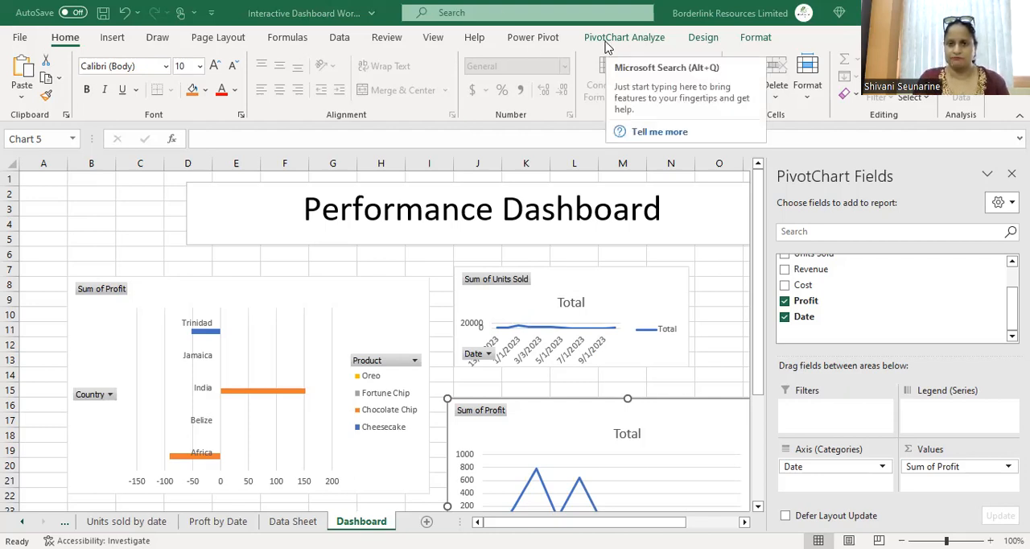
Step: Insert Country and Product slicers for the profit-by-date PivotChart
click(608, 40)
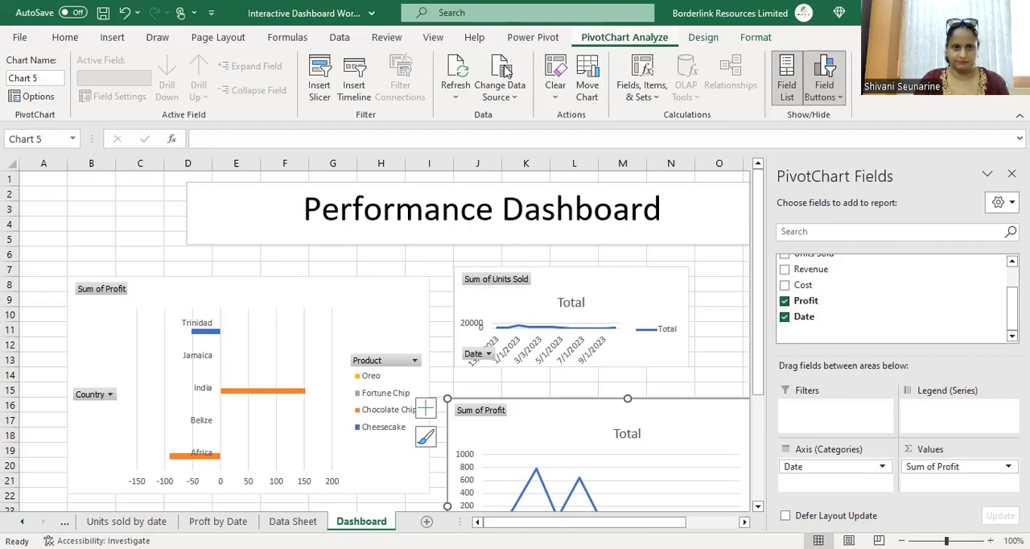
click(319, 89)
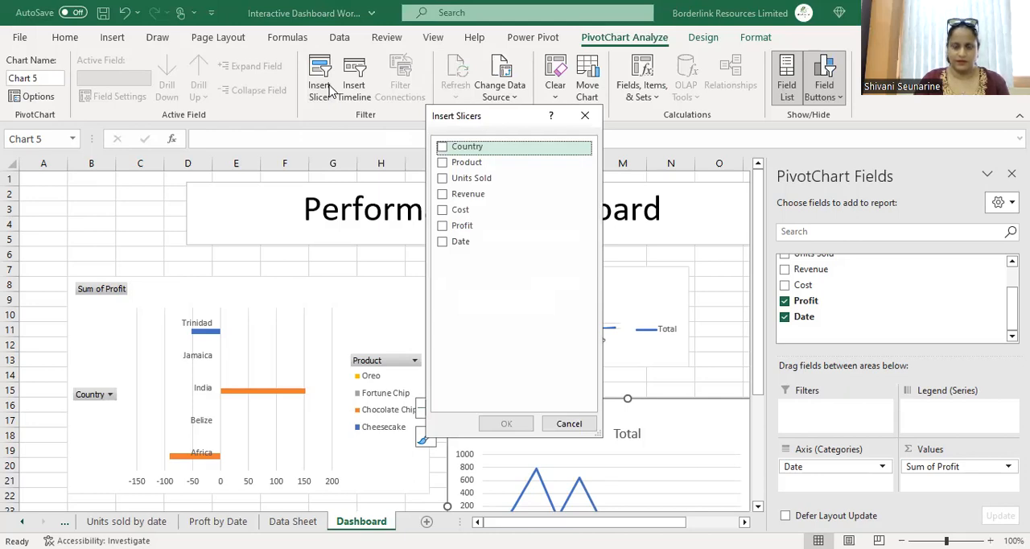
key(space)
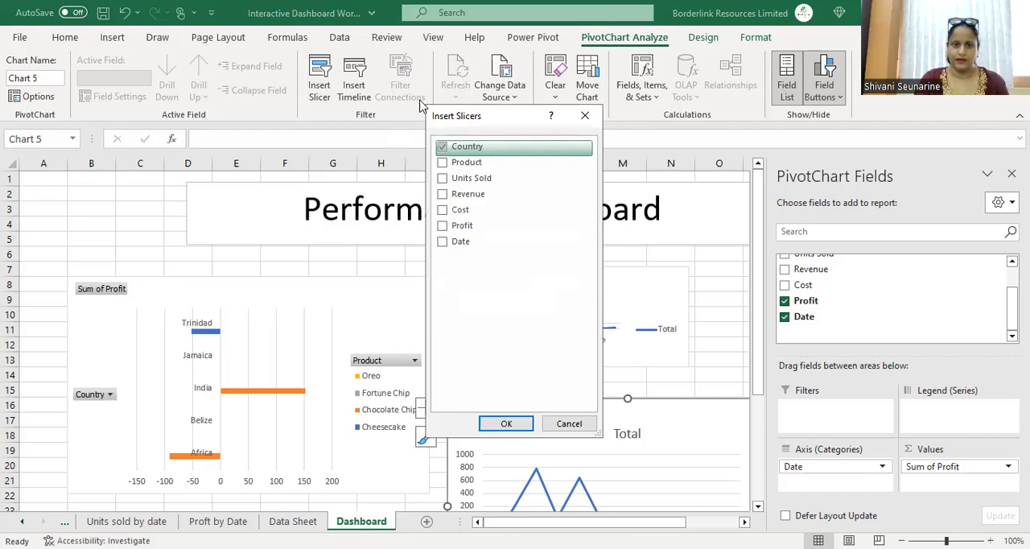
key(Down)
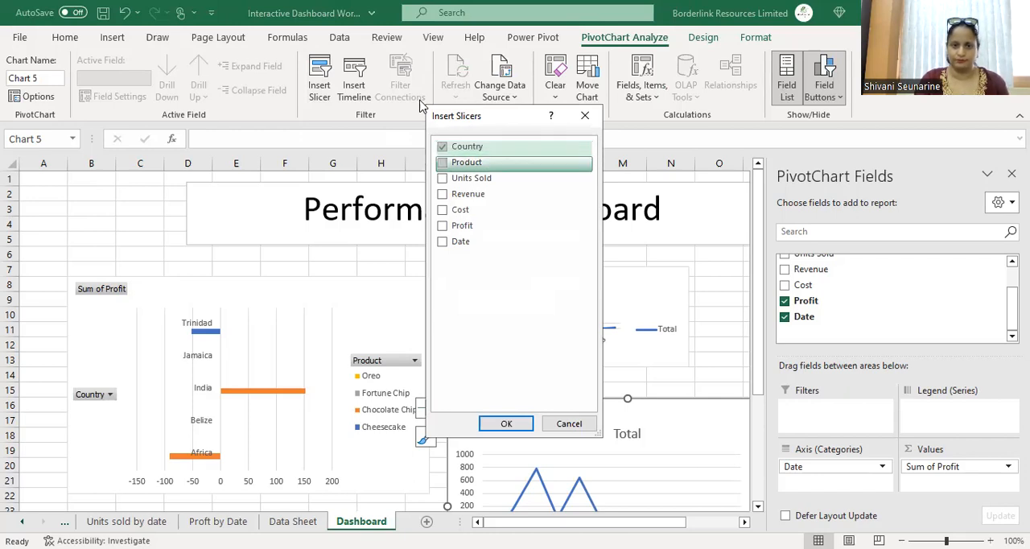
key(space)
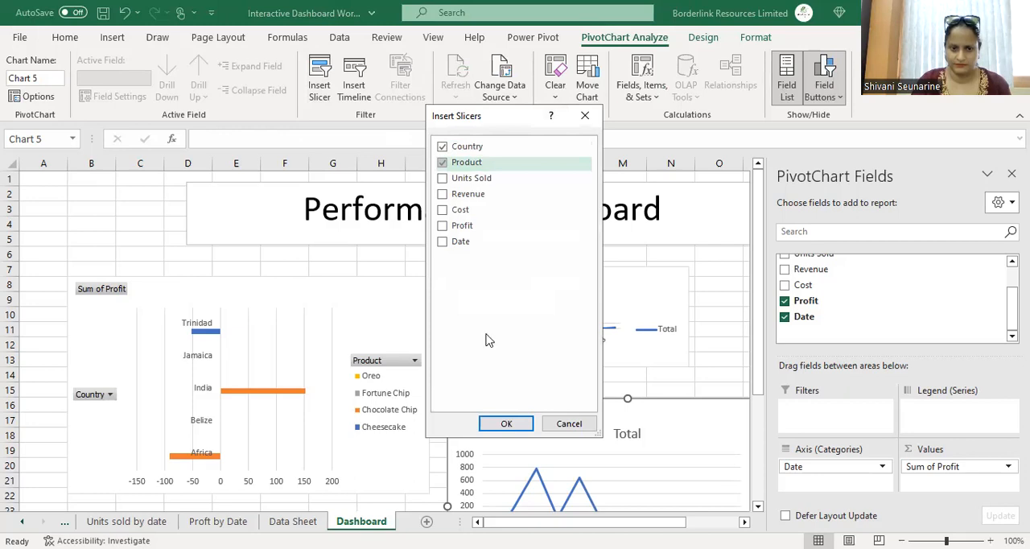
click(504, 425)
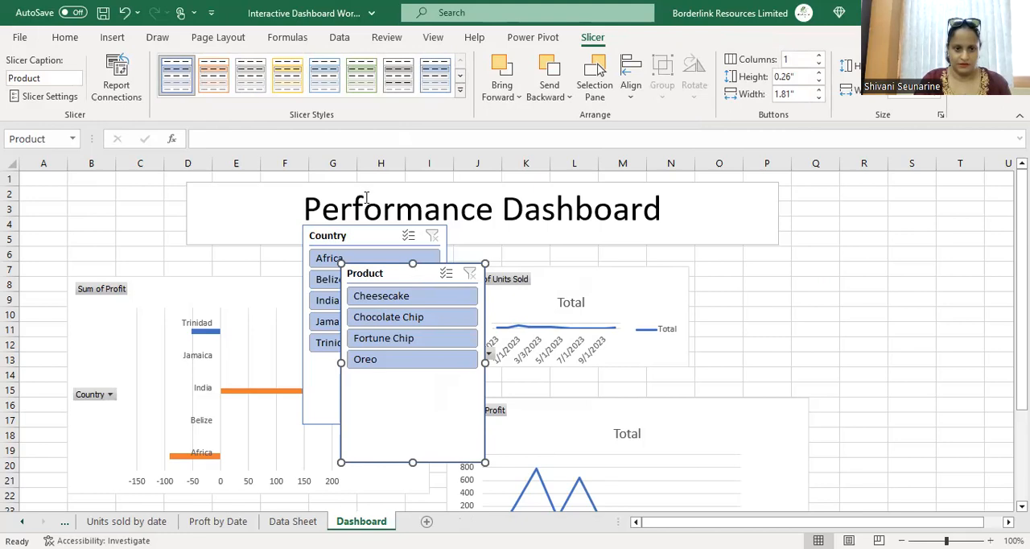
Step: Move the Country slicer to the dashboard's top-left corner and place the Product slicer directly below it
click(375, 237)
drag(375, 236, 65, 169)
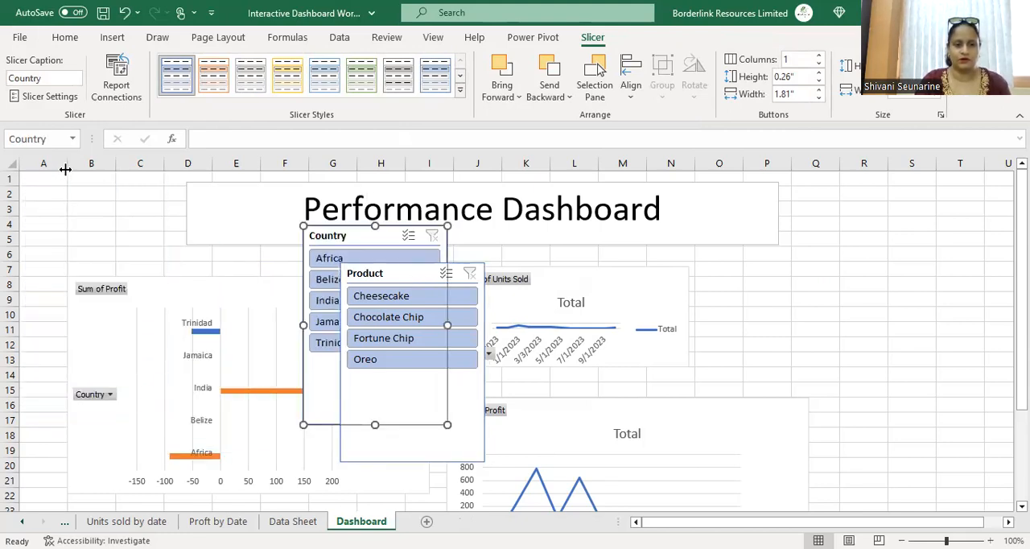
drag(313, 233, 19, 165)
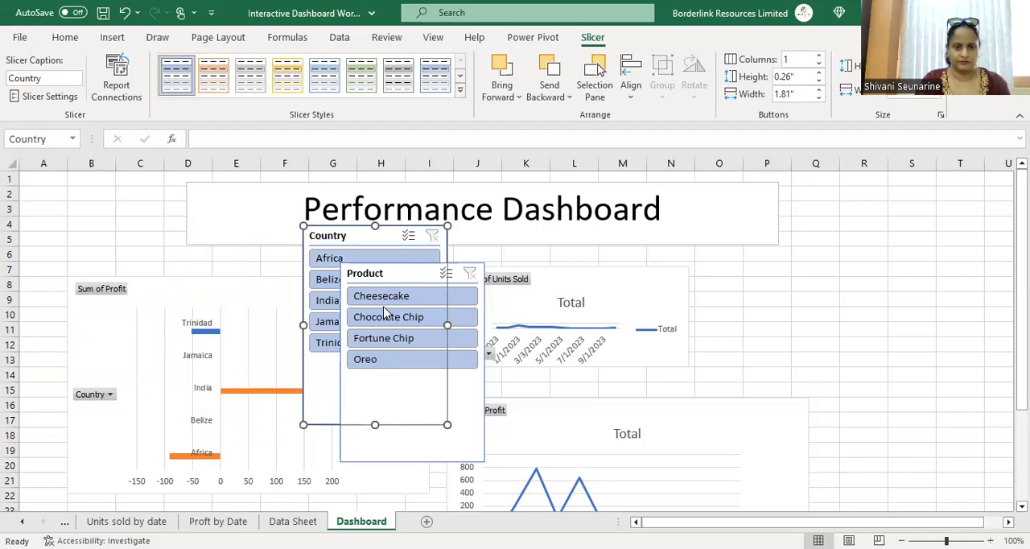
drag(374, 237, 131, 185)
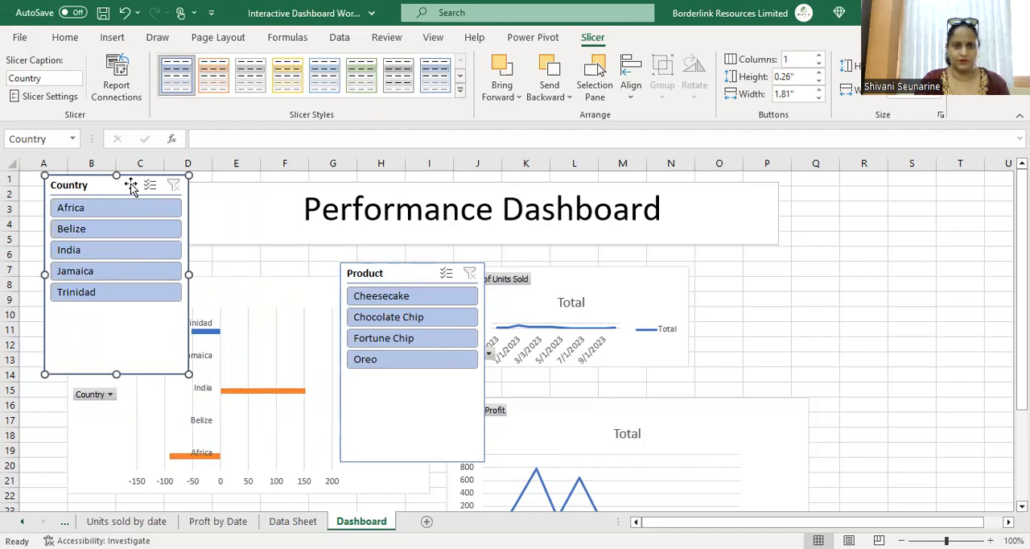
drag(398, 274, 99, 390)
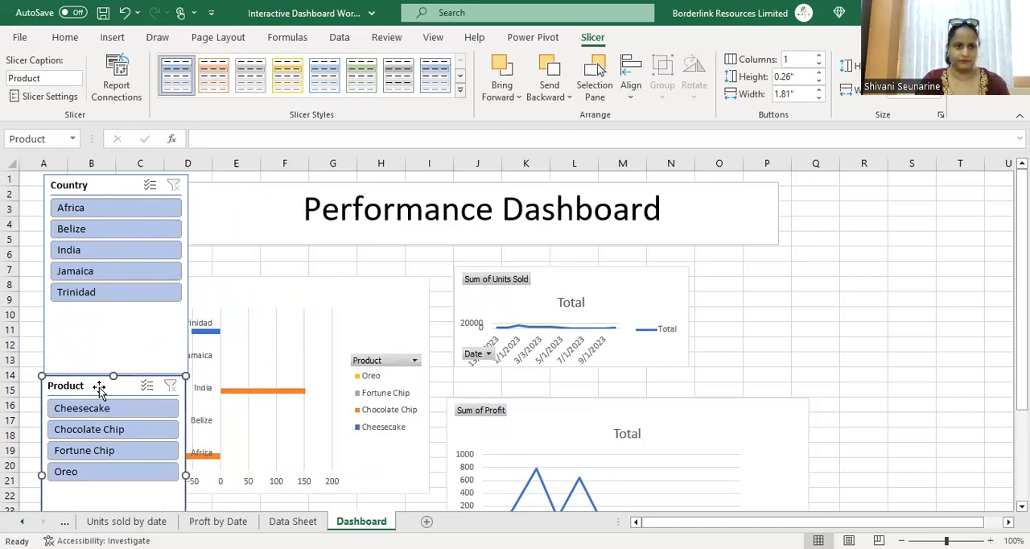
Step: Connect the Country slicer to PivotTable8 and PivotTable9 in addition to PivotTable10
click(121, 228)
right_click(123, 230)
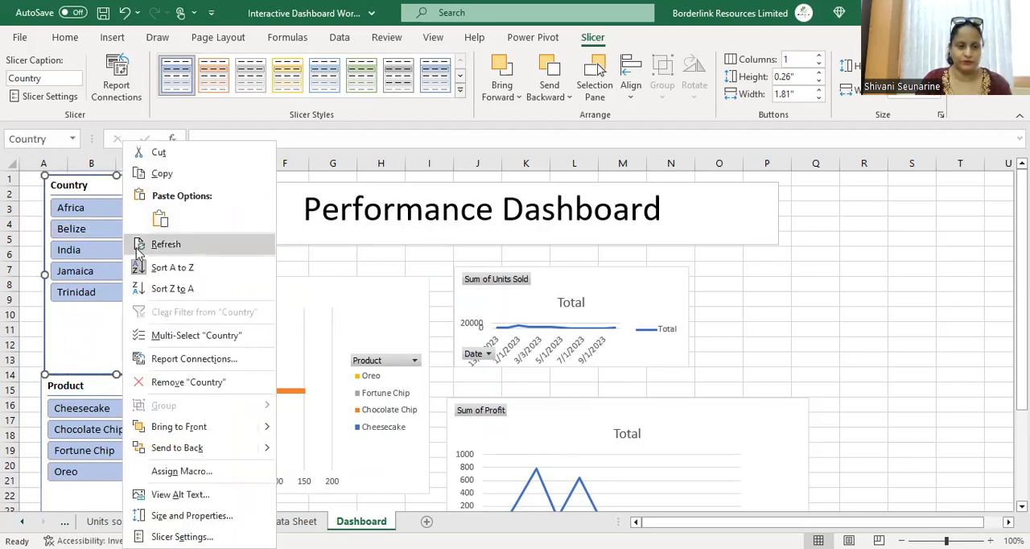
click(193, 360)
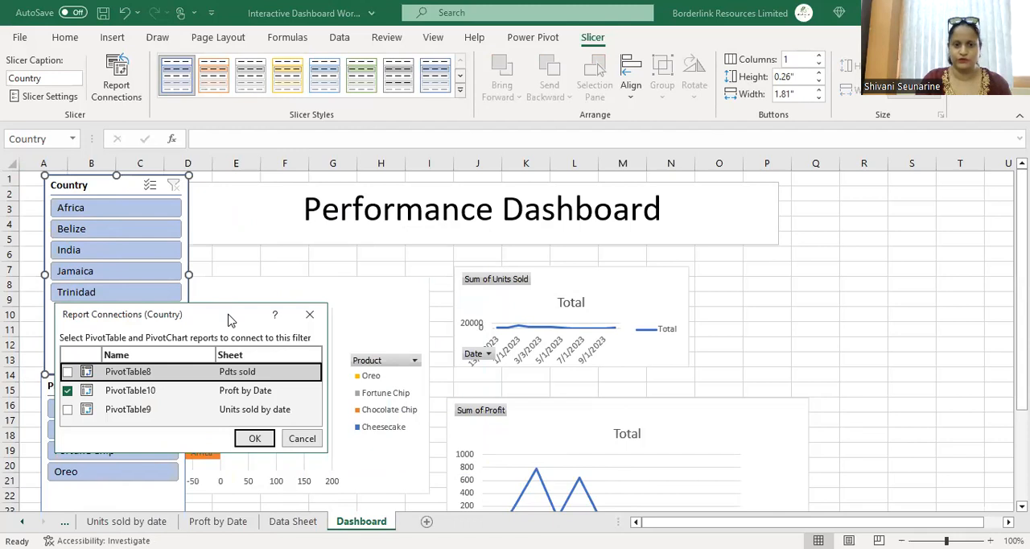
drag(229, 320, 485, 214)
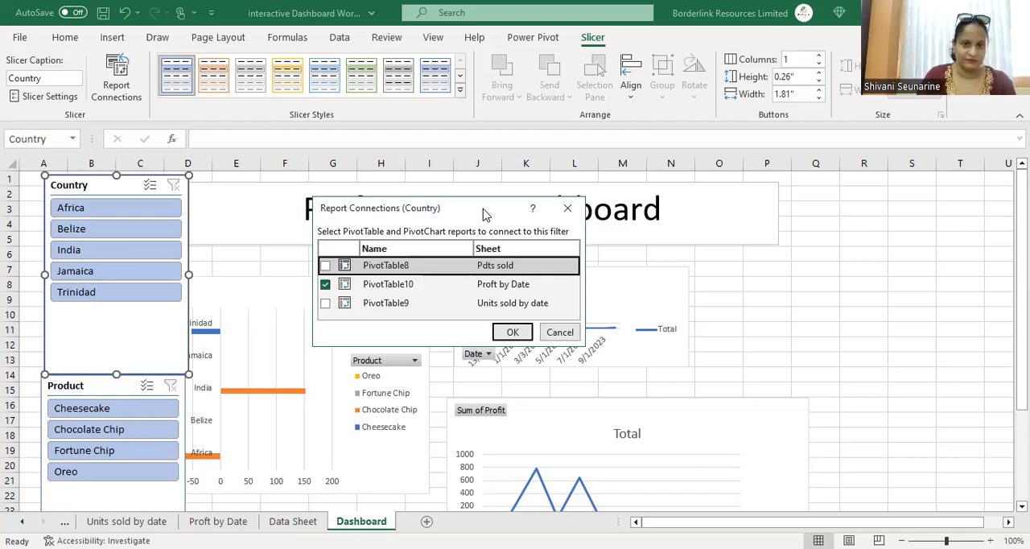
click(326, 267)
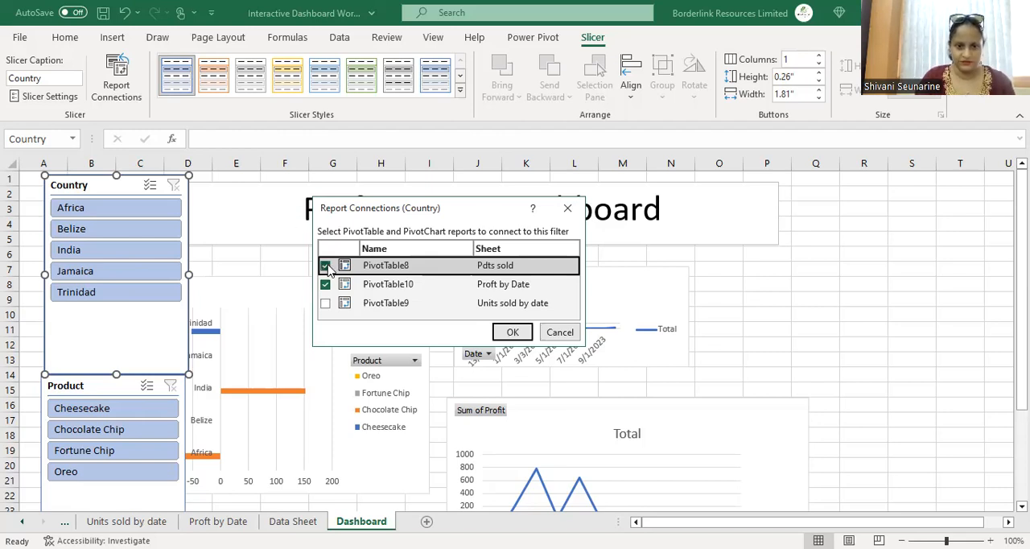
click(325, 304)
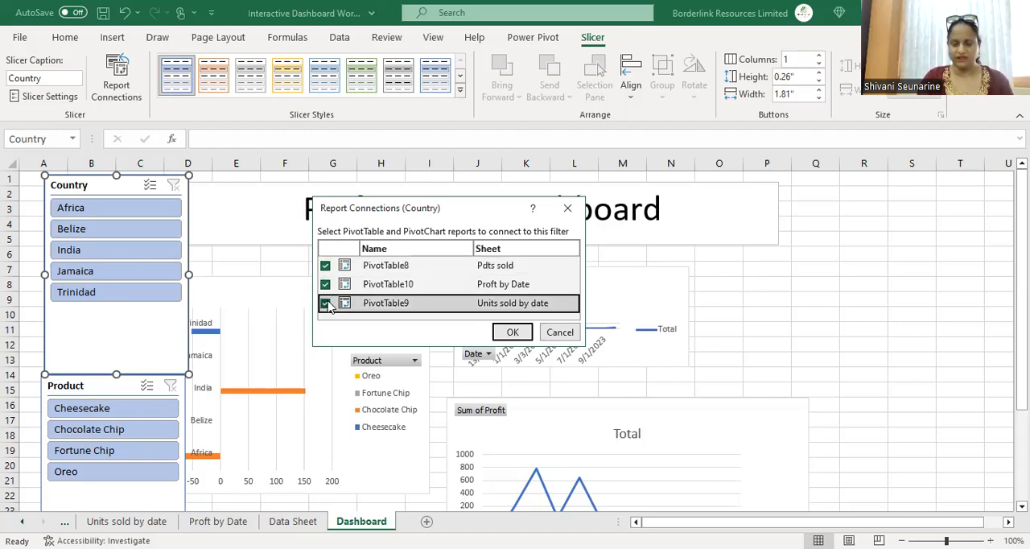
click(519, 333)
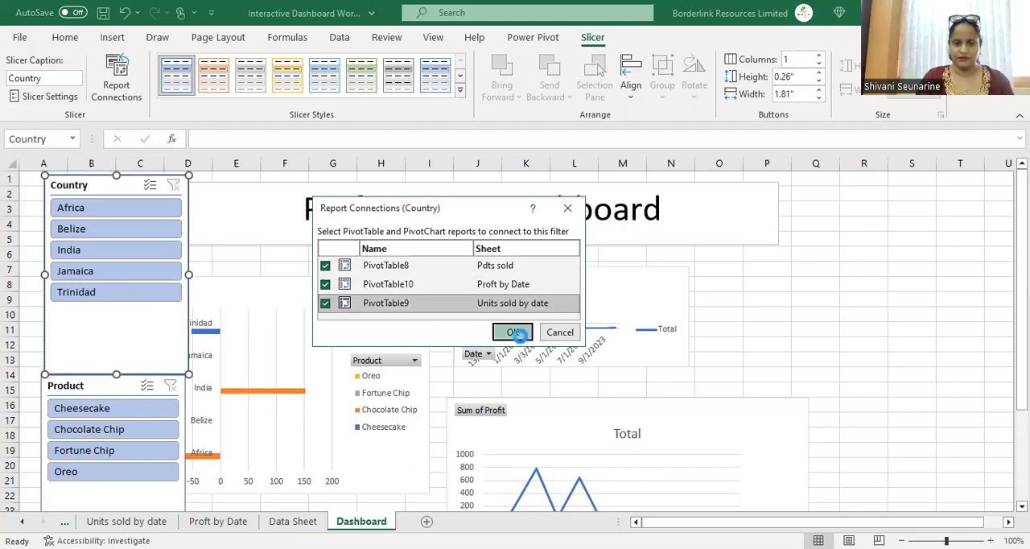
Step: Test the Country slicer by filtering the dashboard to each country in turn
click(94, 231)
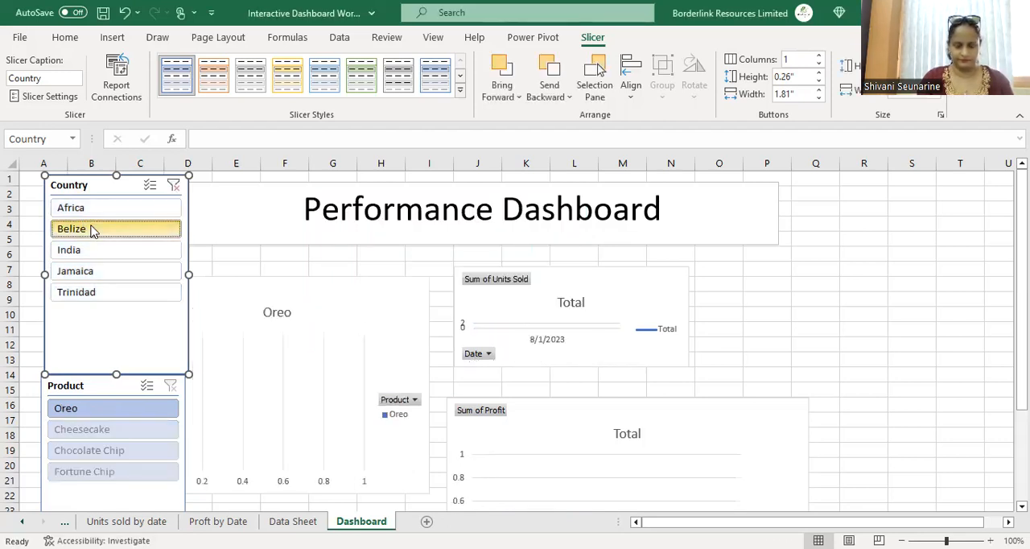
click(89, 212)
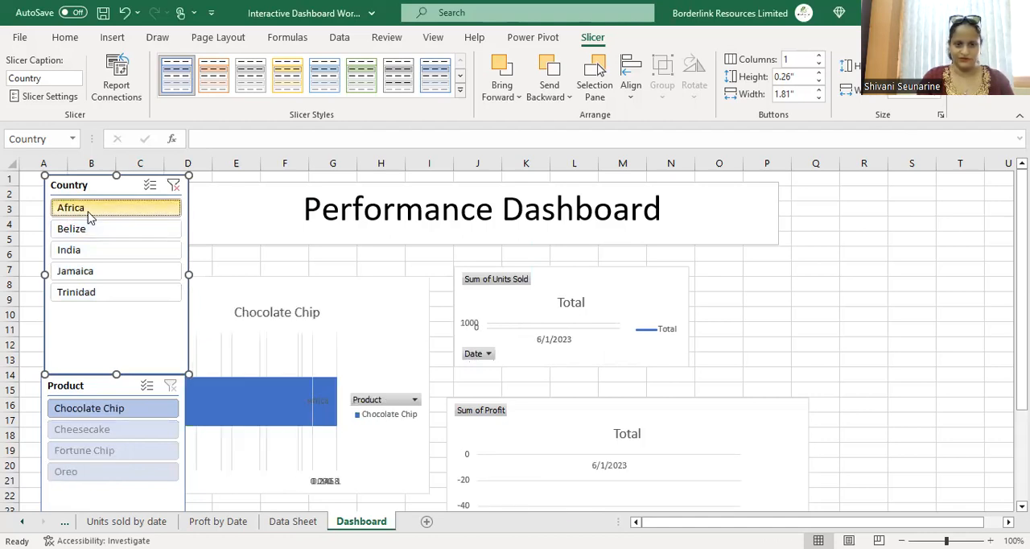
click(94, 235)
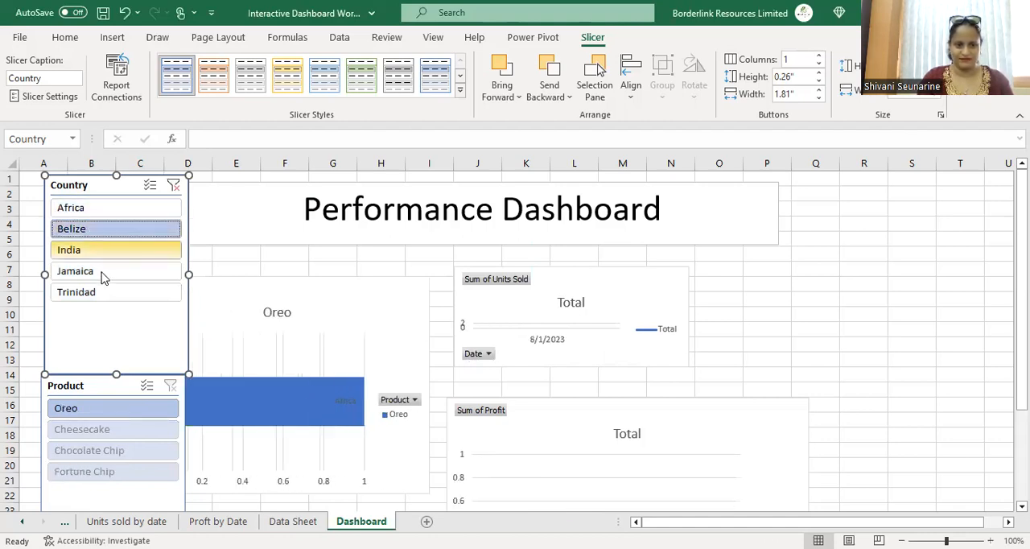
click(102, 274)
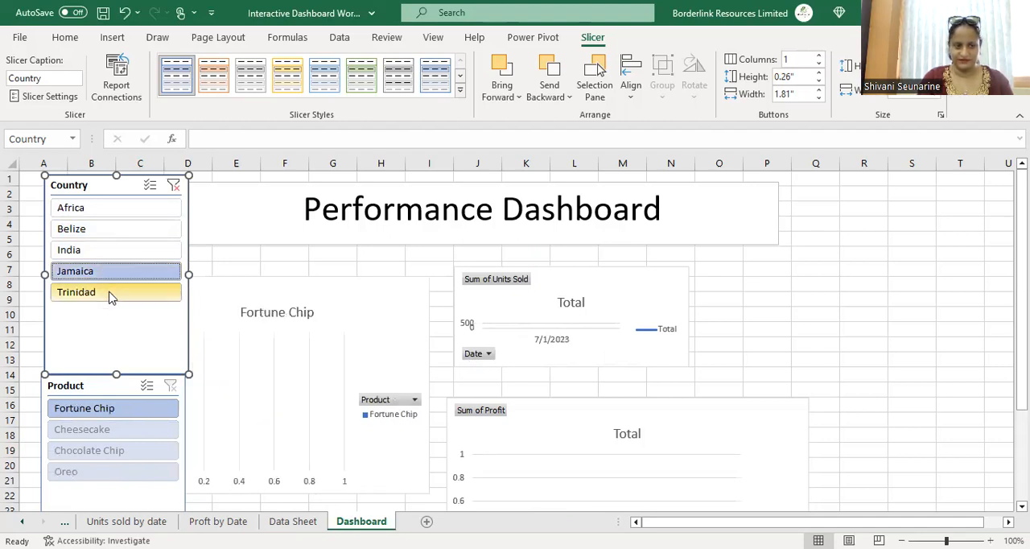
click(90, 216)
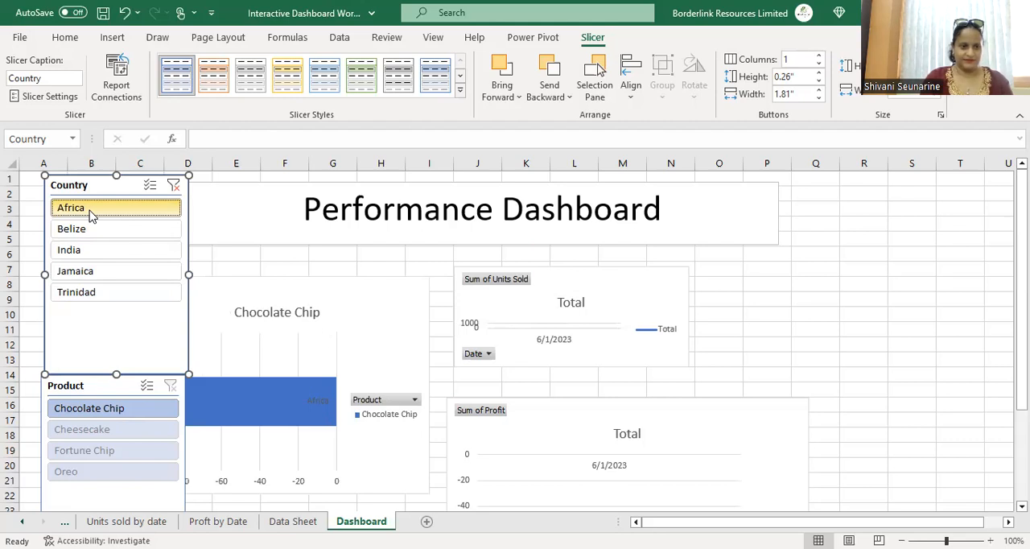
click(95, 274)
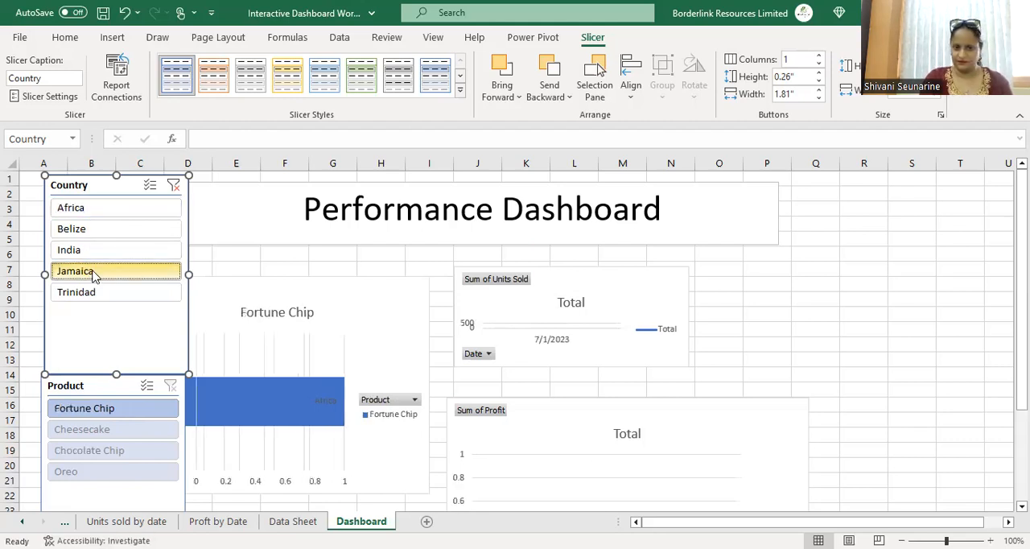
click(97, 293)
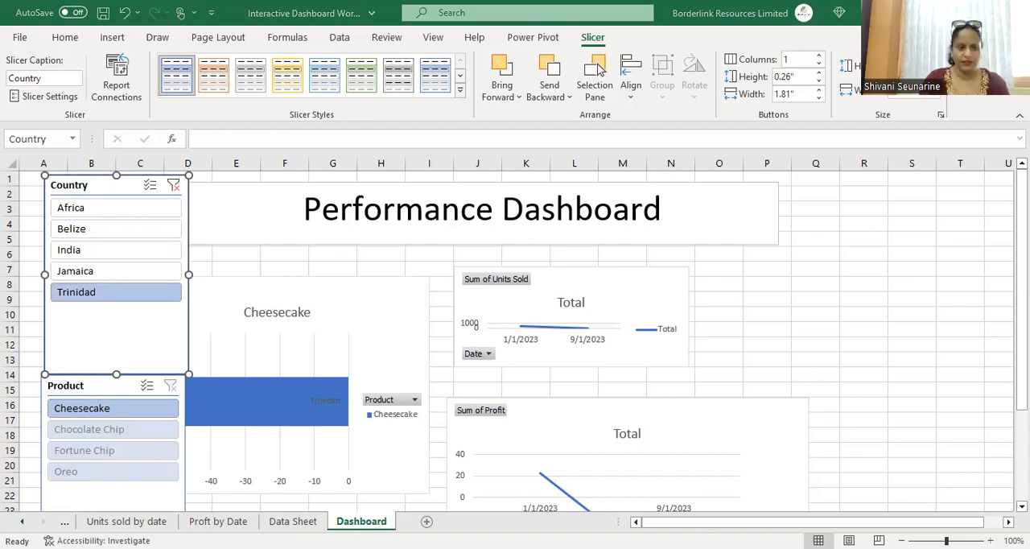
Step: Connect the Product slicer to PivotTable8 and PivotTable9 in addition to PivotTable10
click(105, 415)
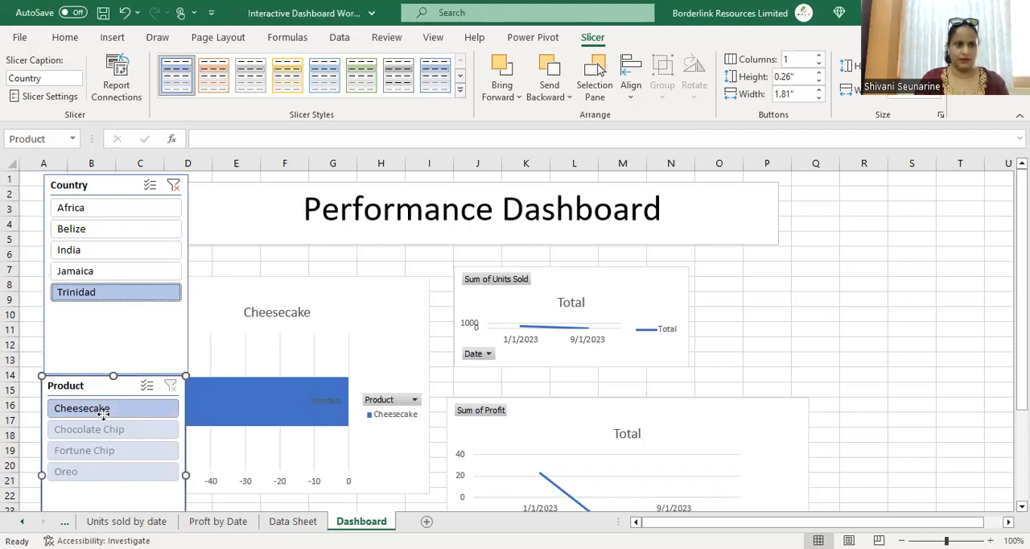
right_click(104, 413)
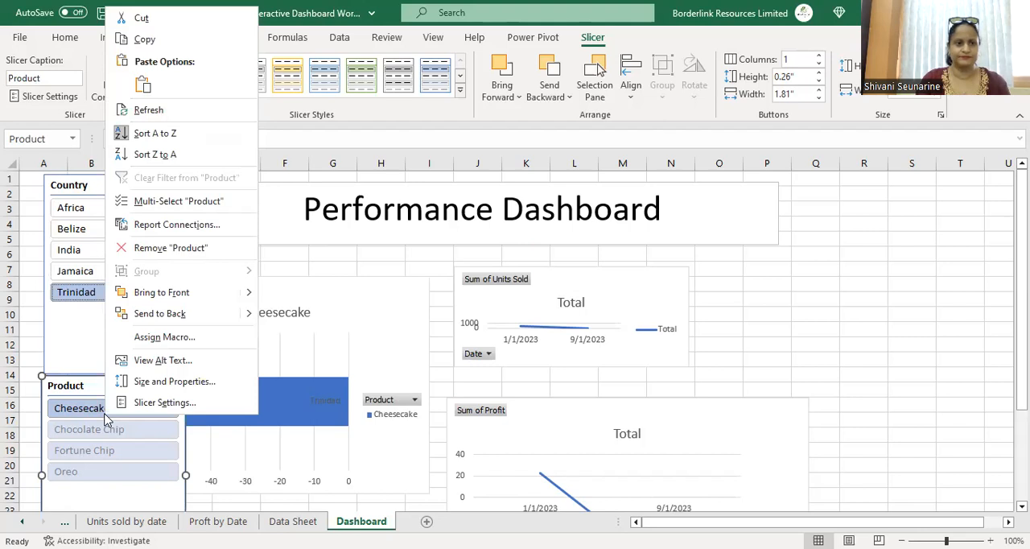
click(152, 227)
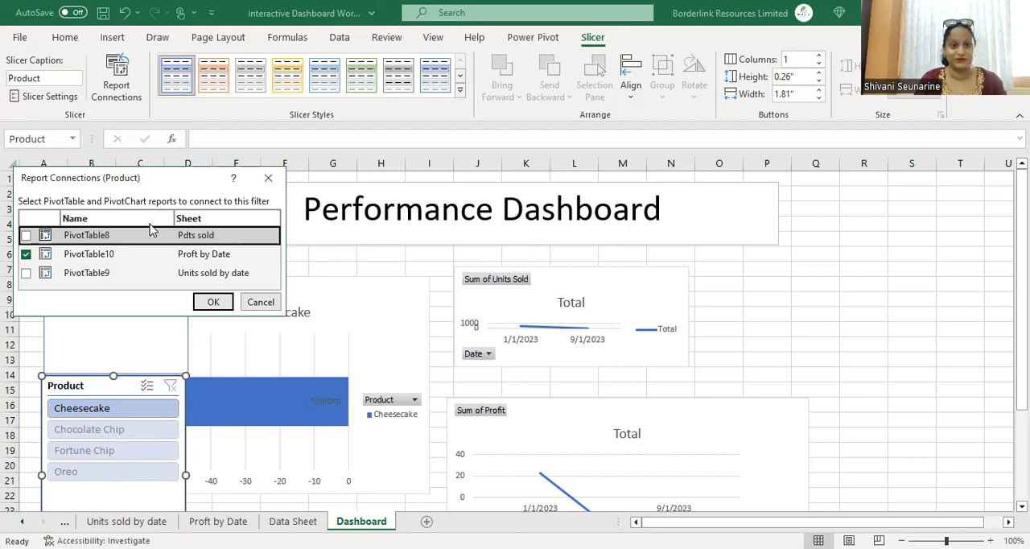
click(27, 235)
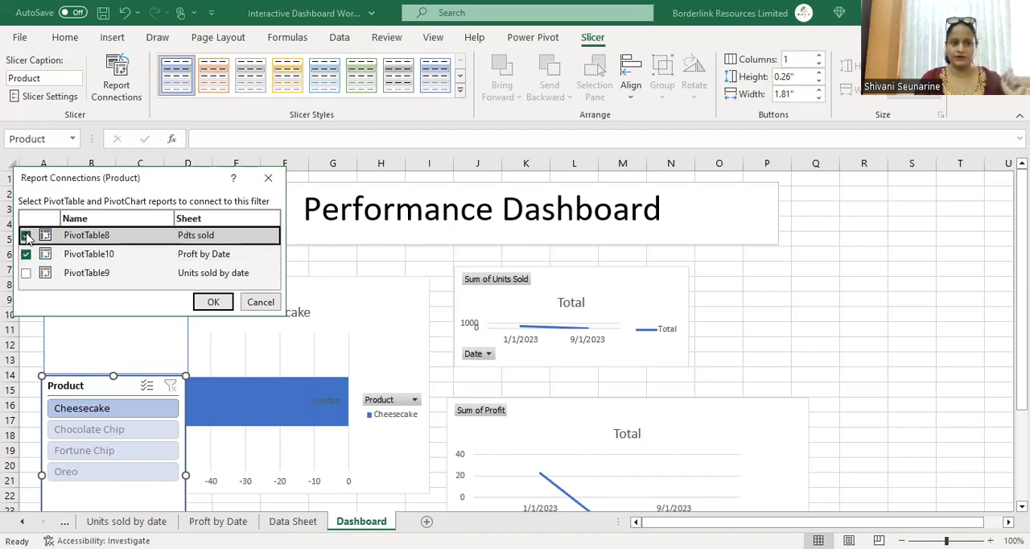
click(26, 274)
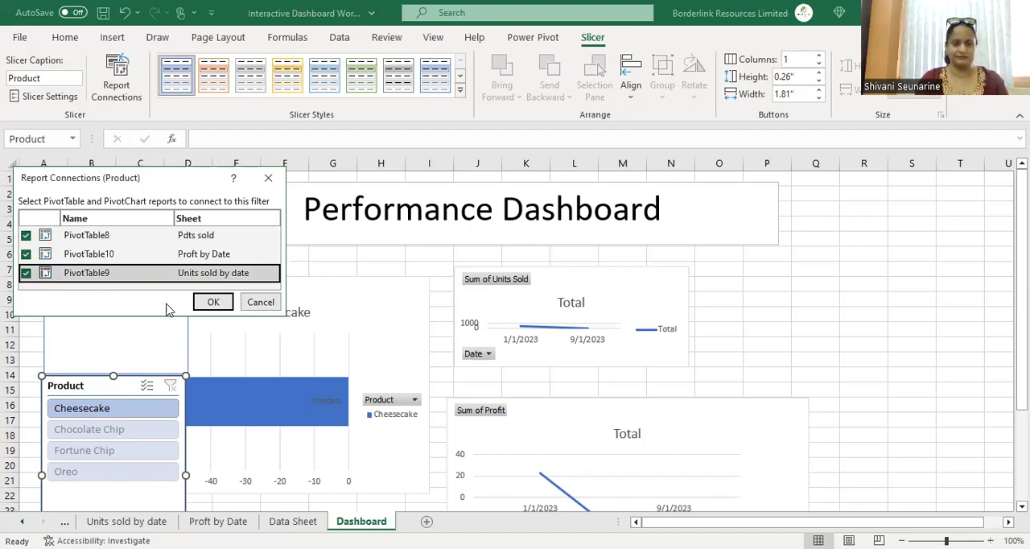
click(216, 305)
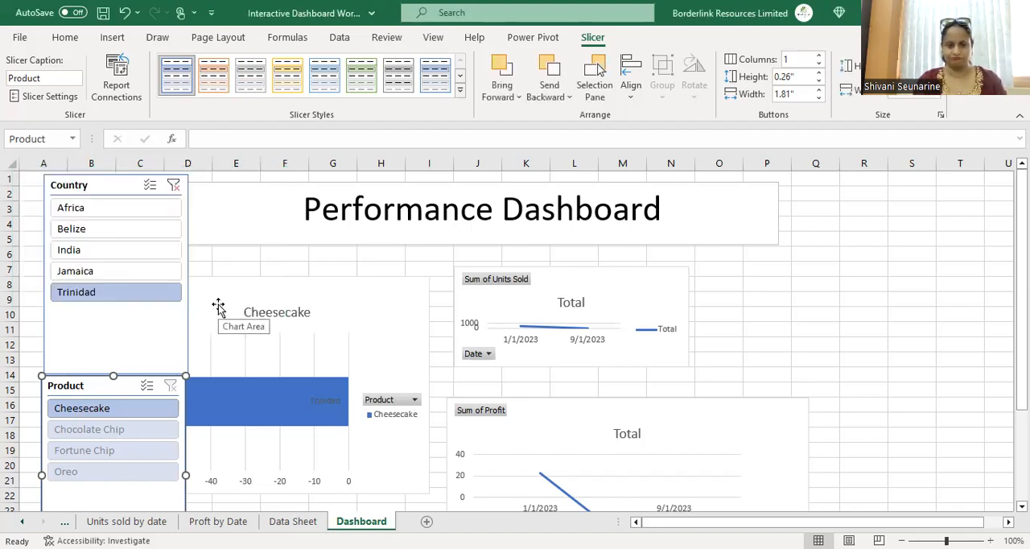
Step: Test the Product slicer by filtering the dashboard to each product in turn
click(137, 433)
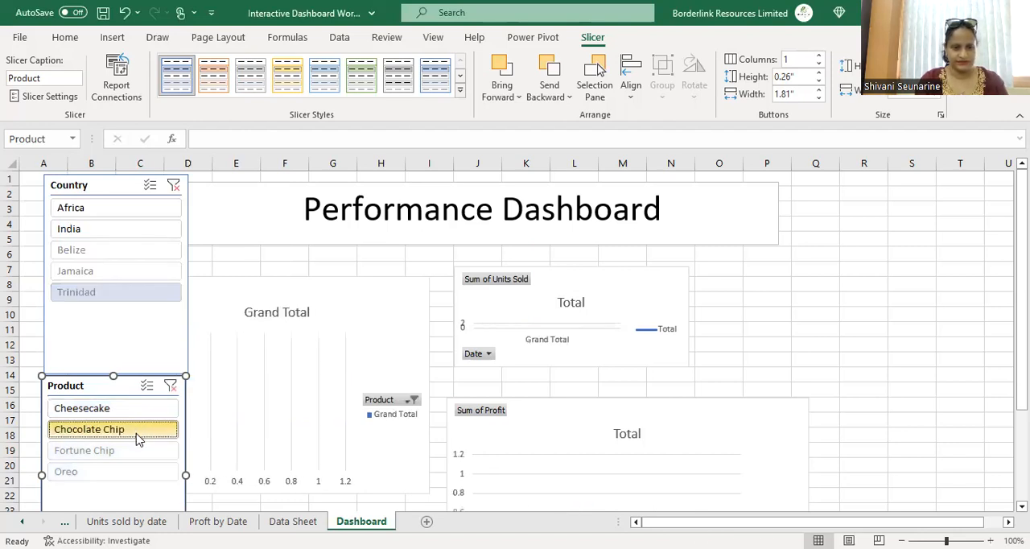
click(135, 455)
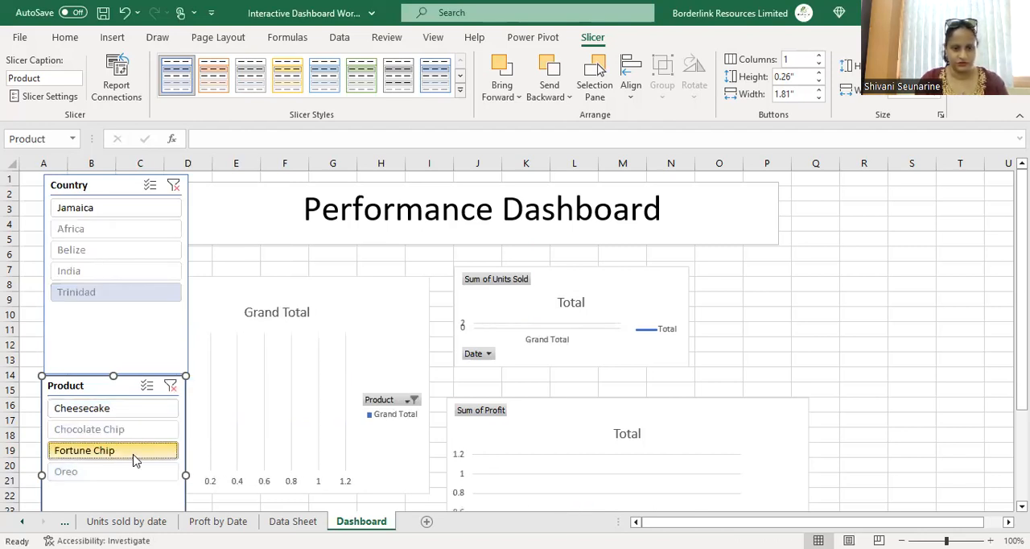
click(99, 474)
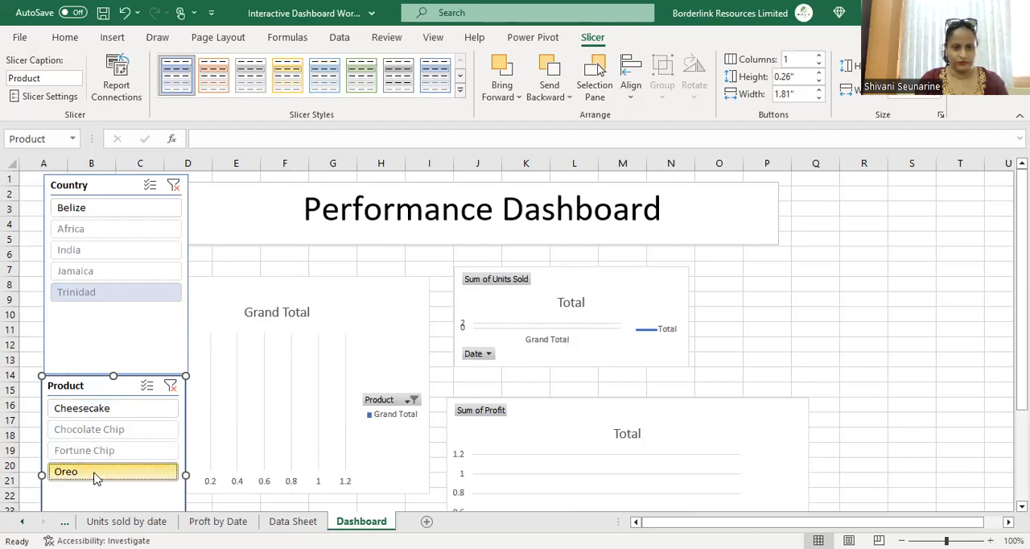
click(79, 409)
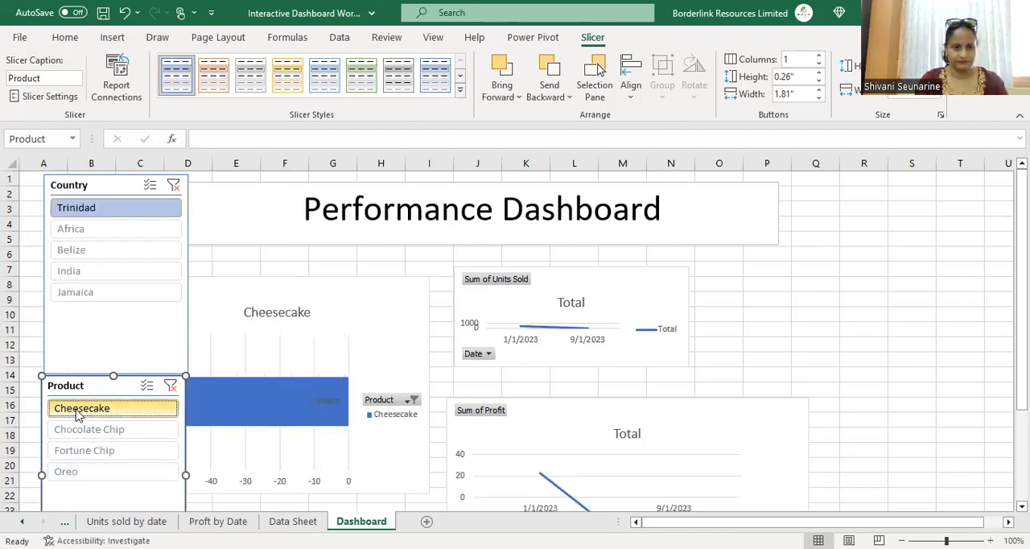
mouse_move(273, 419)
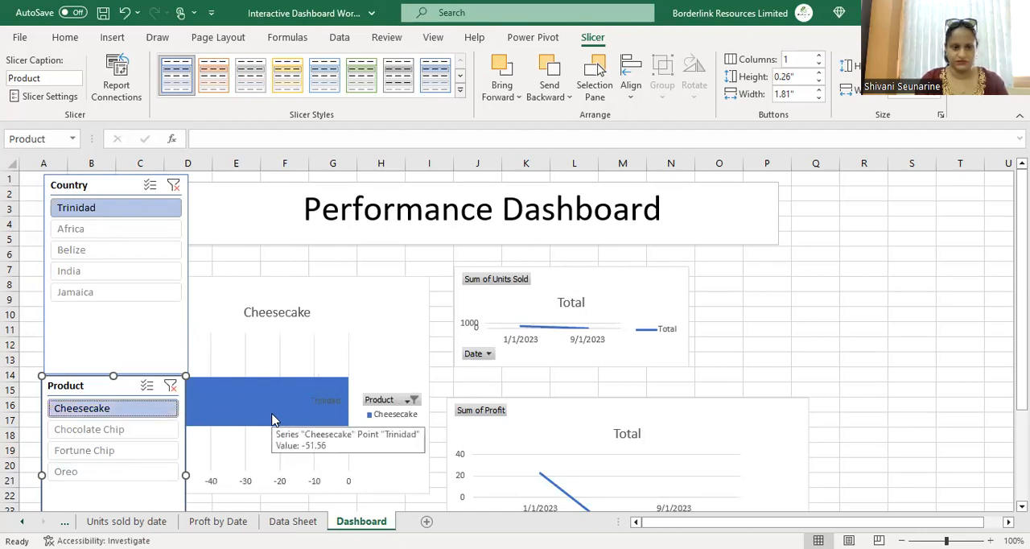
click(161, 438)
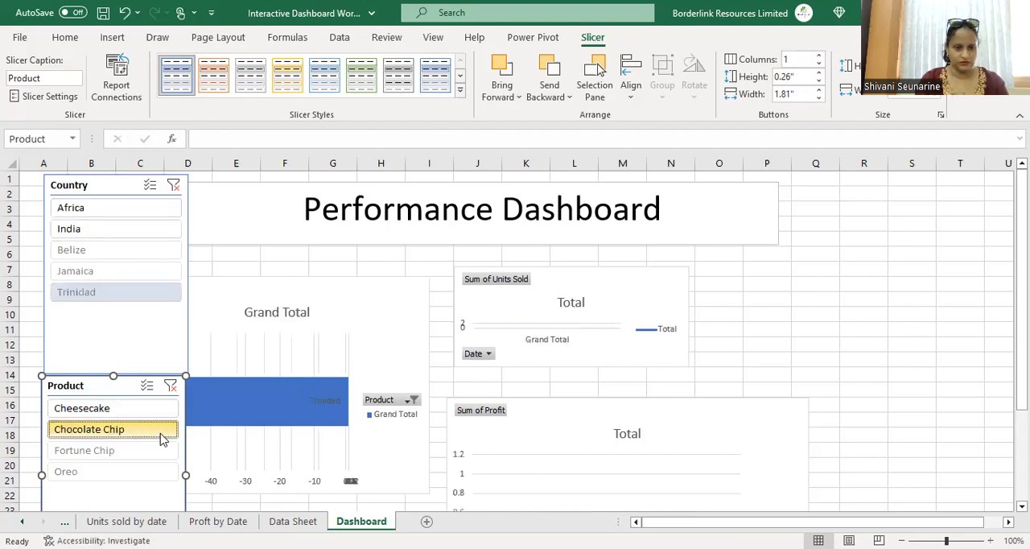
Step: Test combined Country and Product slicer selections on the dashboard
click(86, 229)
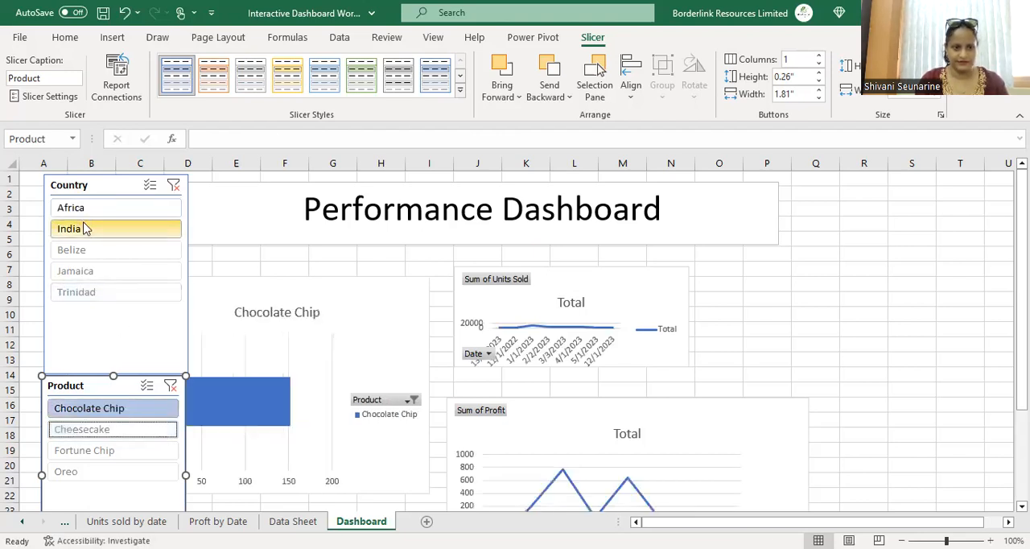
click(90, 252)
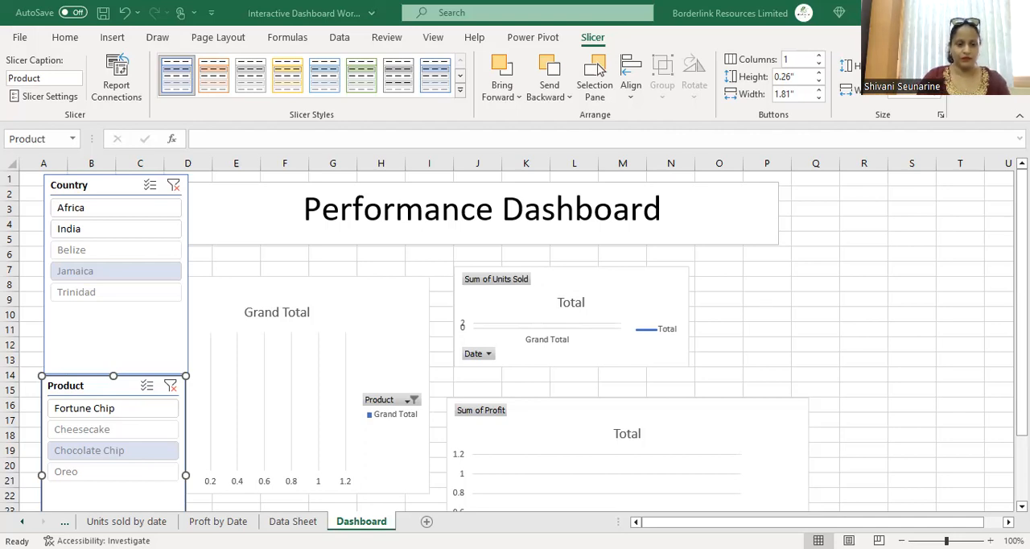
Step: Add a new worksheet and rename it Dashboard 2
click(302, 523)
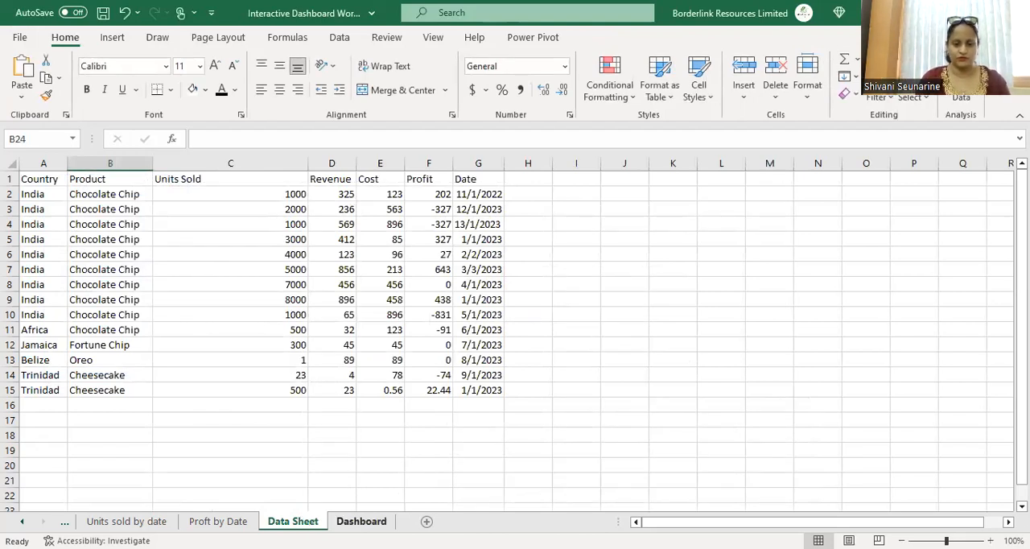
click(427, 522)
click(411, 520)
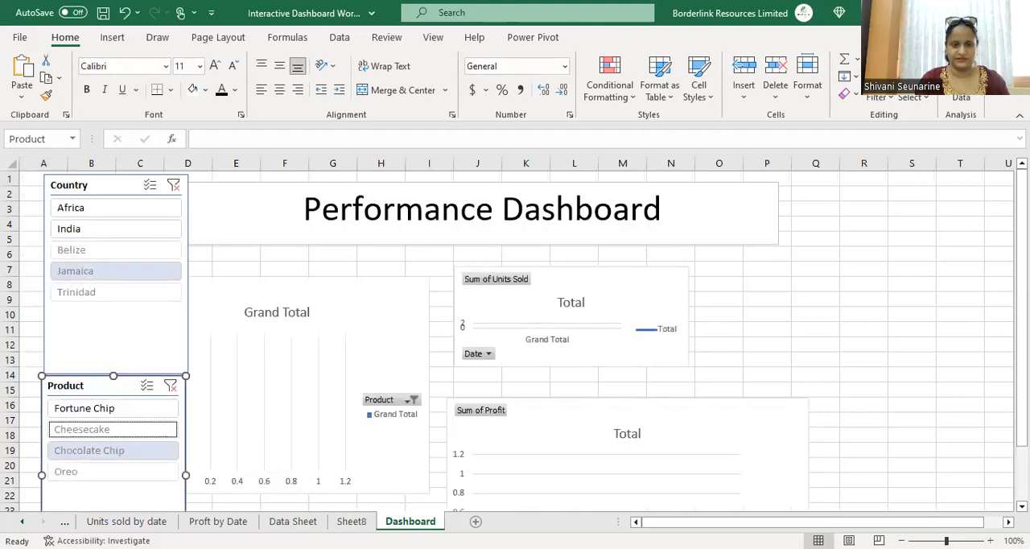
double_click(366, 520)
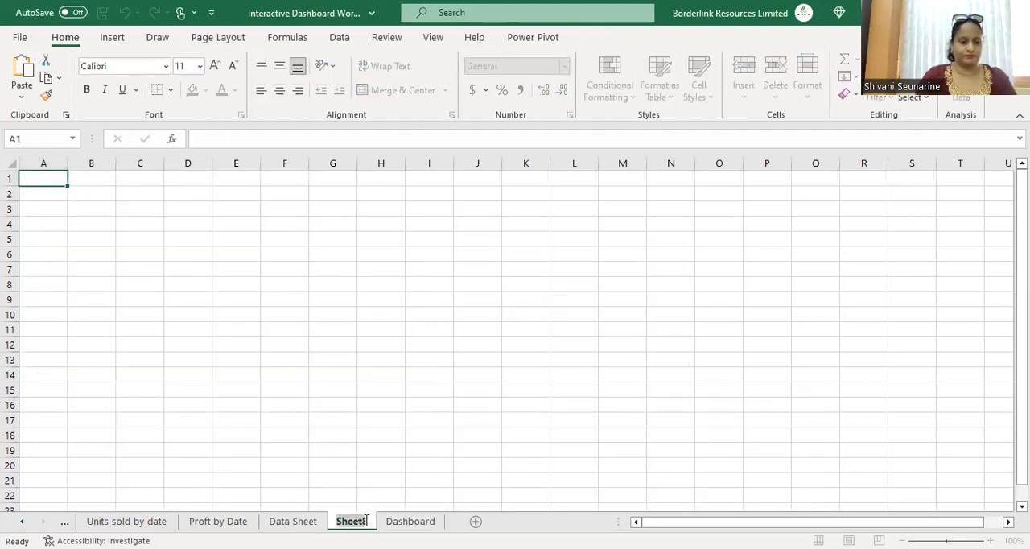
text(Dashboard)
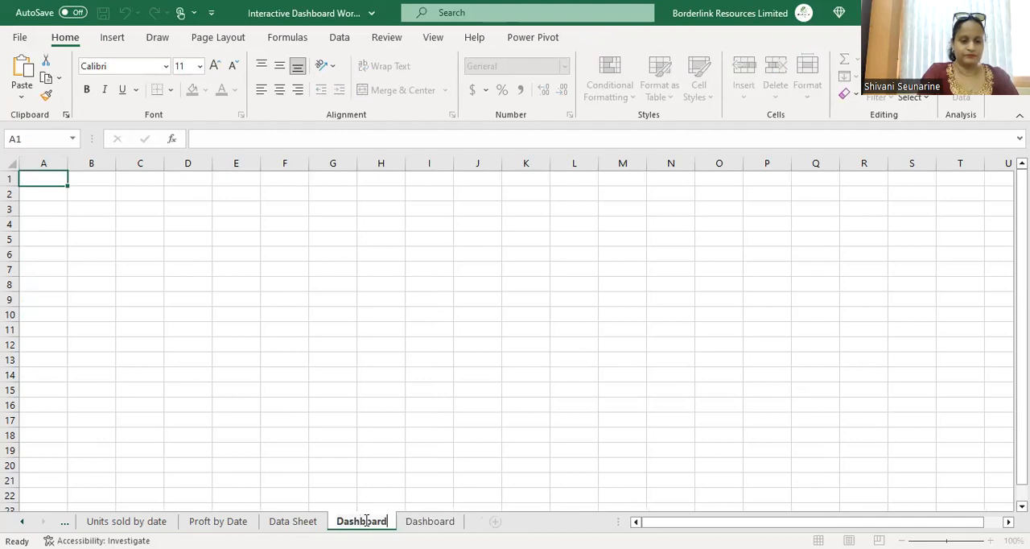
key(Return)
text(2)
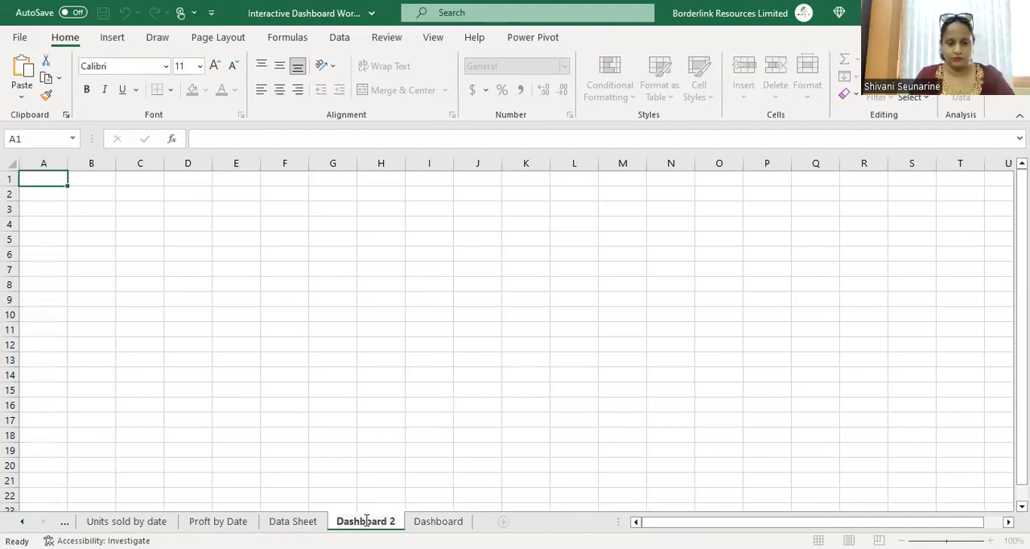
Step: Create a PivotTable from the Data Sheet range A1:G15 on a new worksheet
click(265, 433)
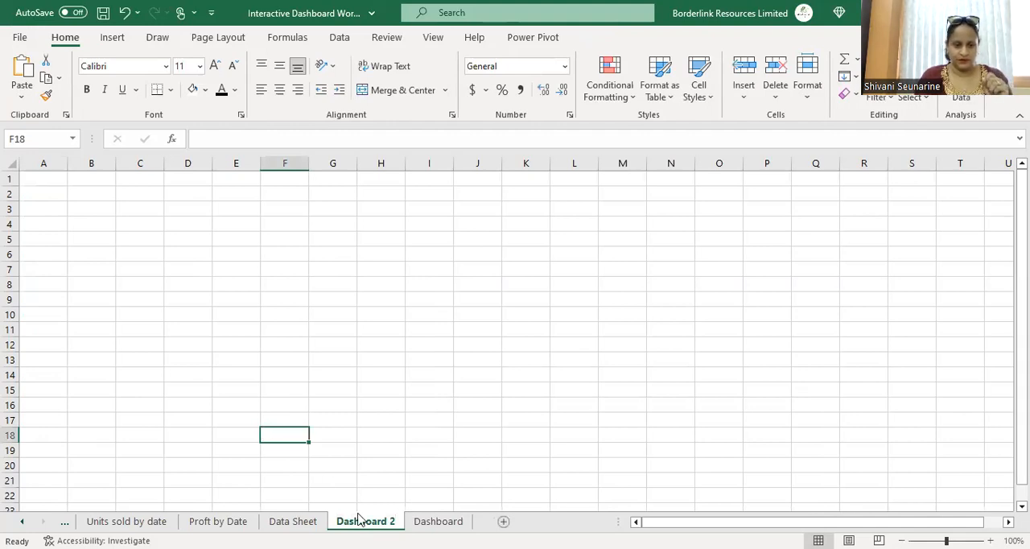
click(270, 521)
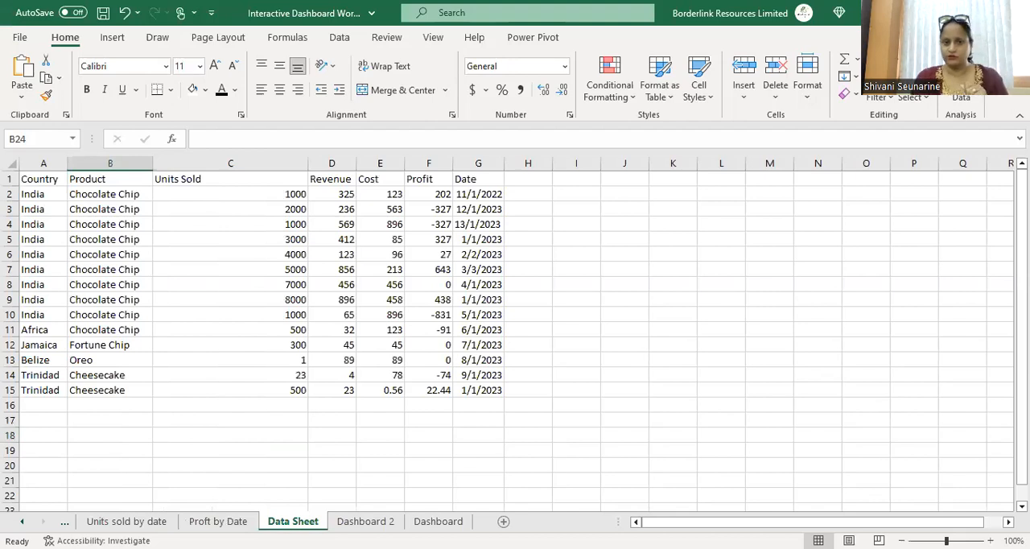
click(410, 112)
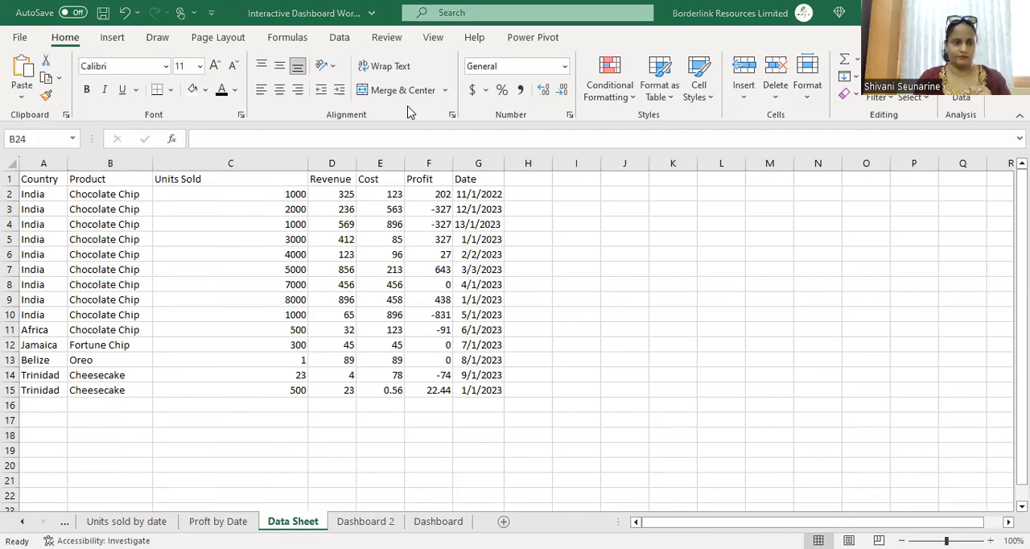
click(112, 37)
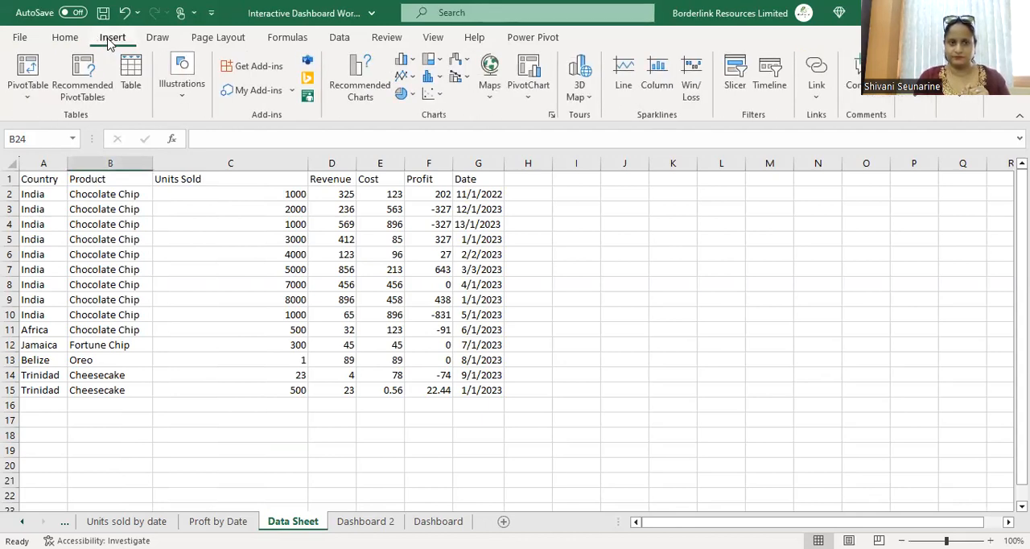
click(24, 70)
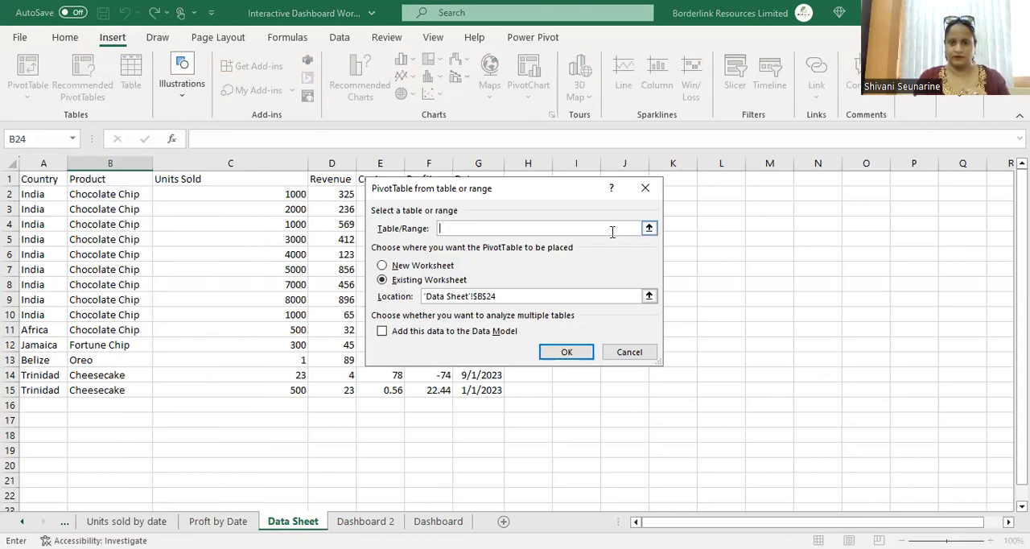
click(49, 182)
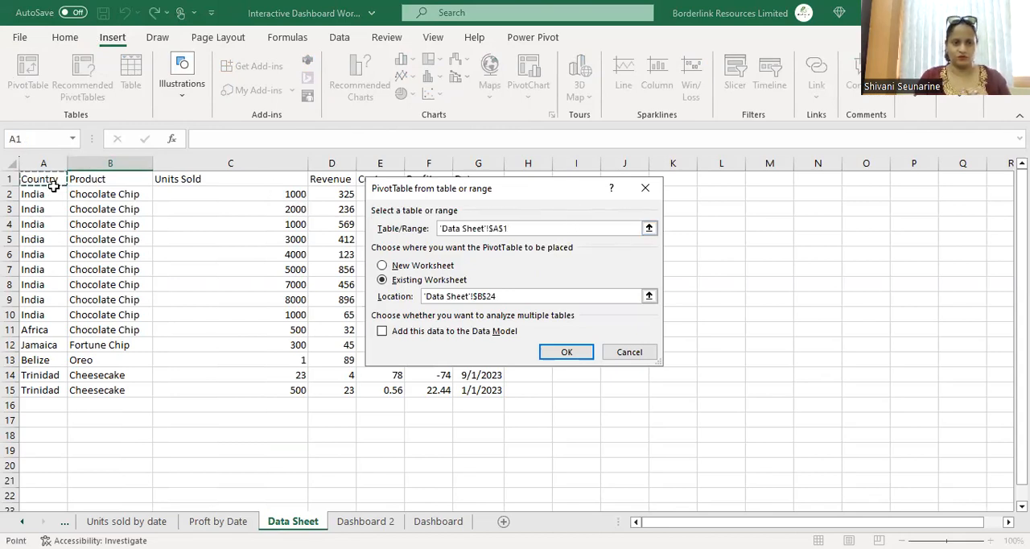
drag(432, 378, 483, 389)
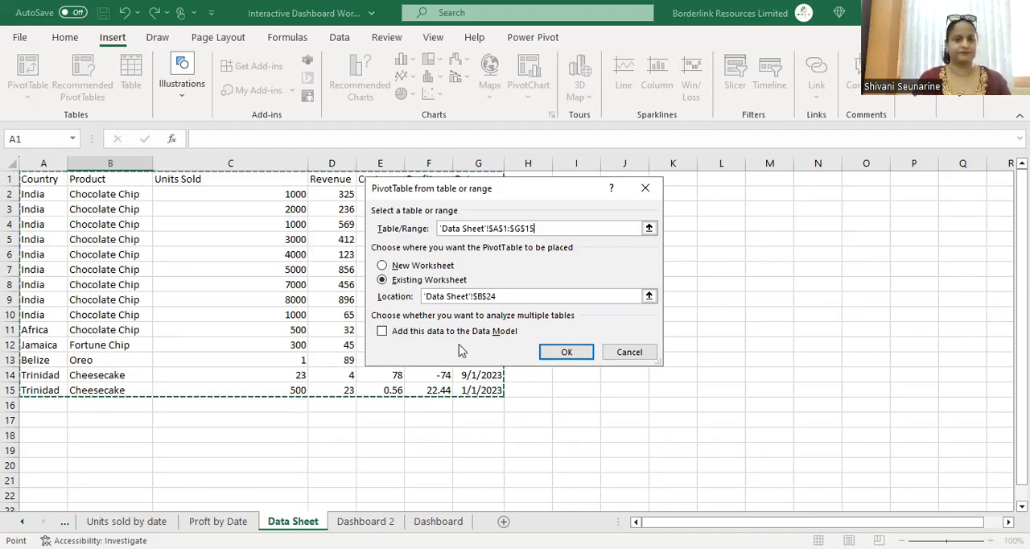
click(412, 271)
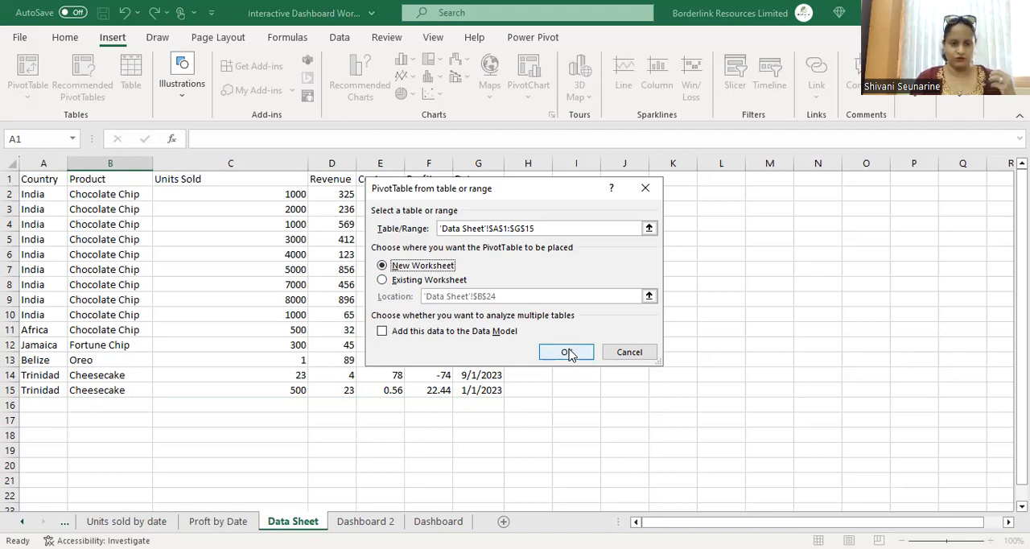
click(568, 352)
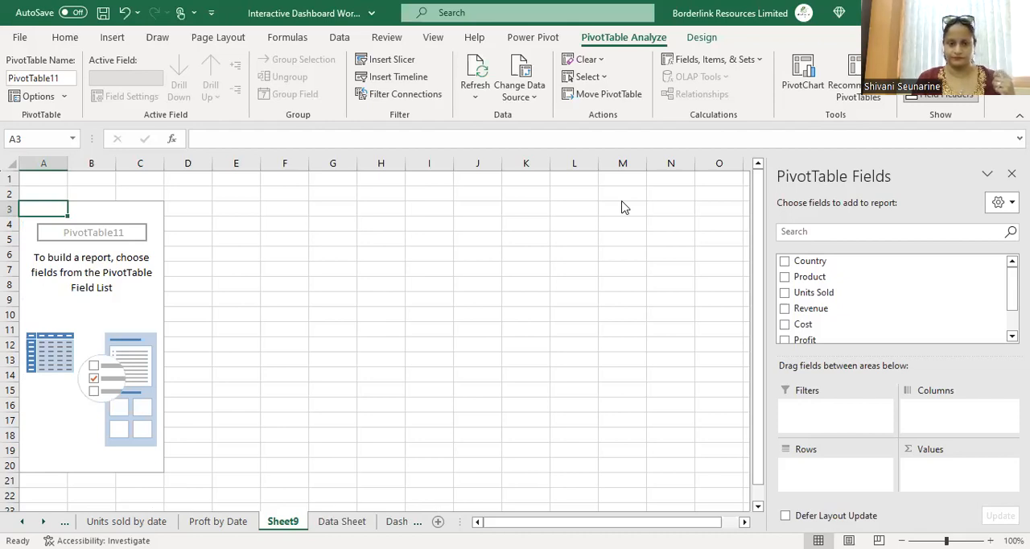
Step: Lay out the PivotTable with Country as columns, Product as rows and Sum of Profit as values
click(855, 269)
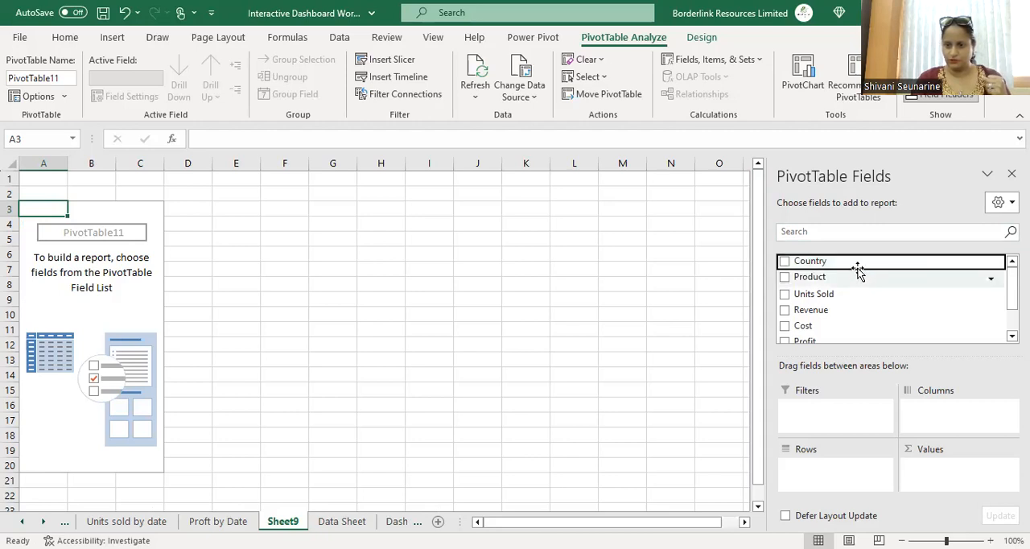
drag(857, 262, 954, 418)
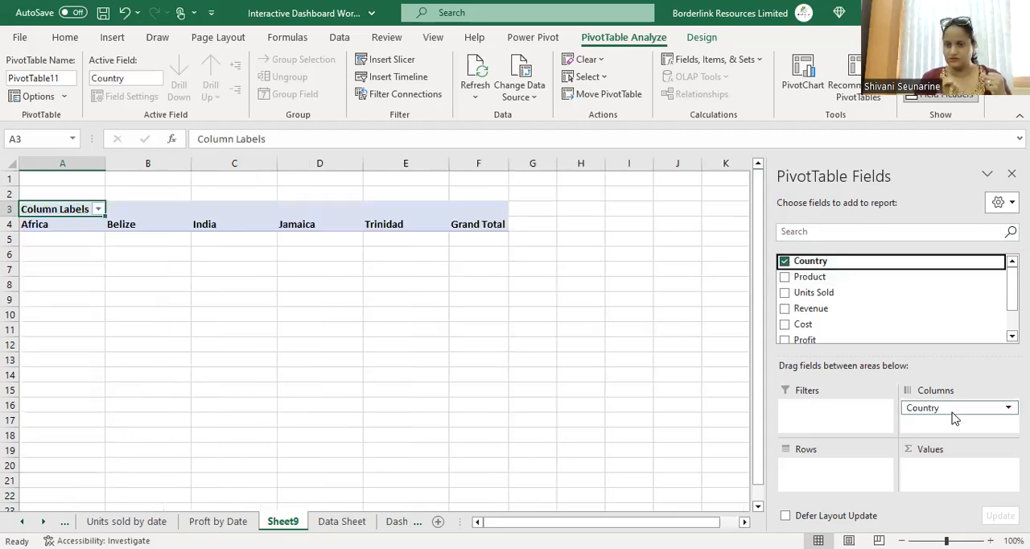
drag(819, 275, 832, 481)
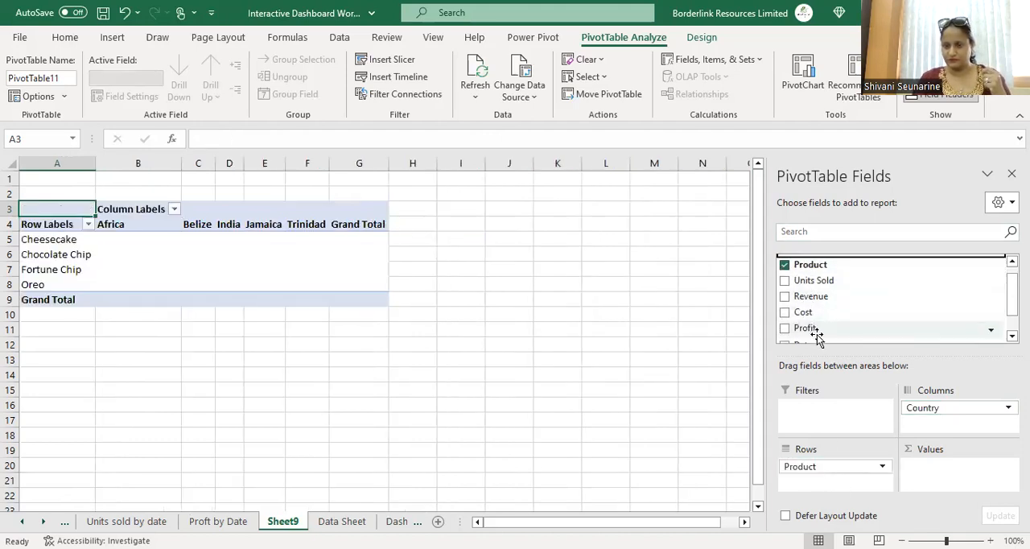
drag(817, 336, 938, 475)
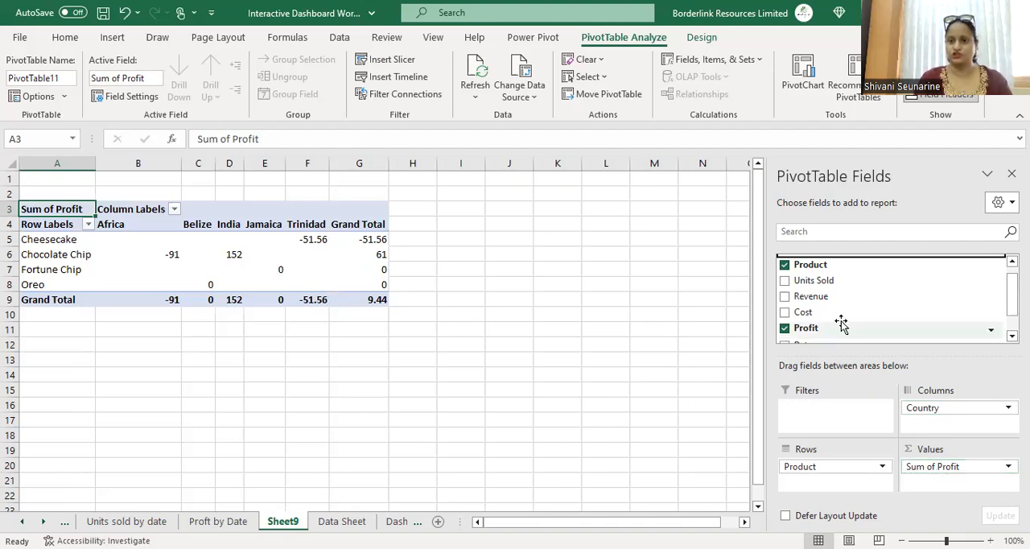
Step: Insert a clustered bar PivotChart from this PivotTable
click(799, 89)
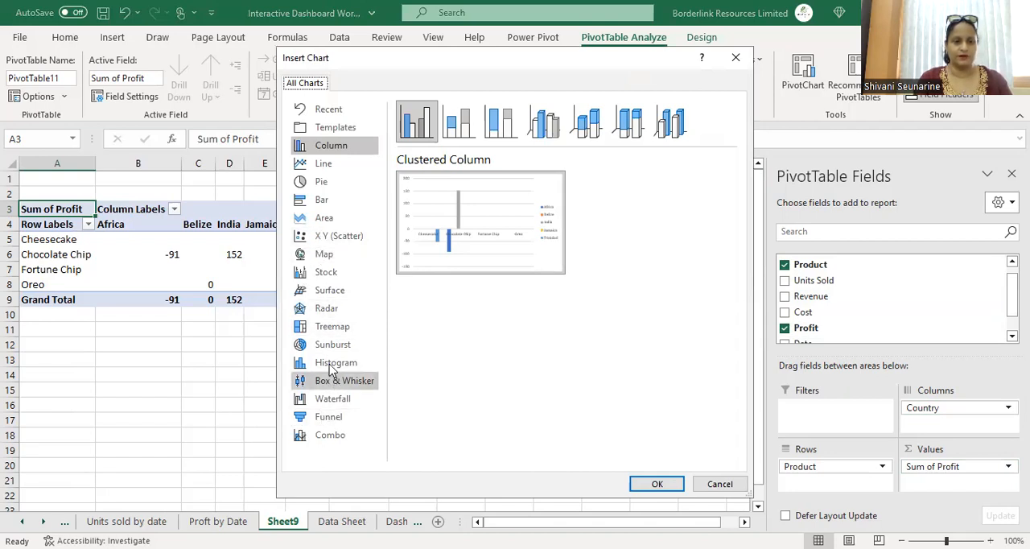
click(324, 206)
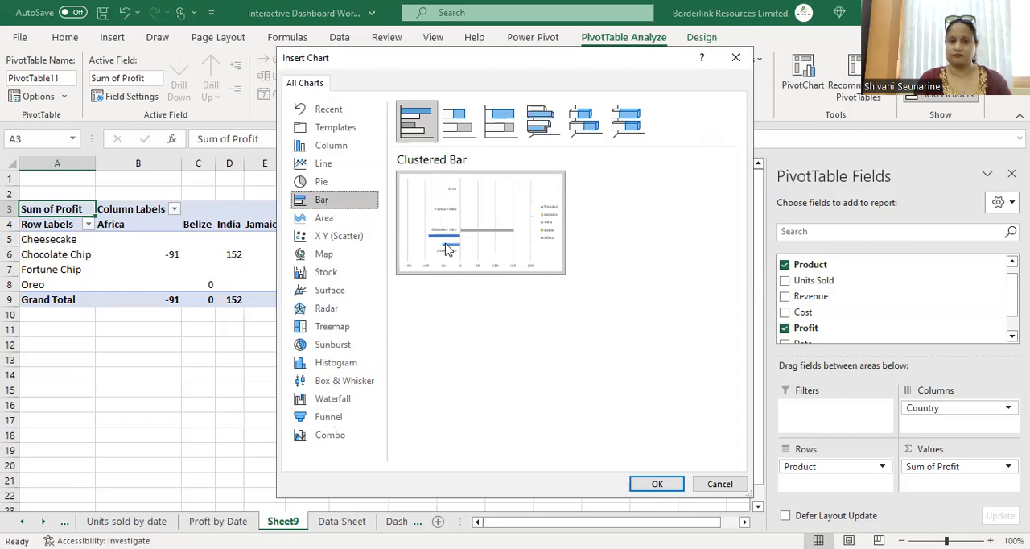
mouse_move(451, 256)
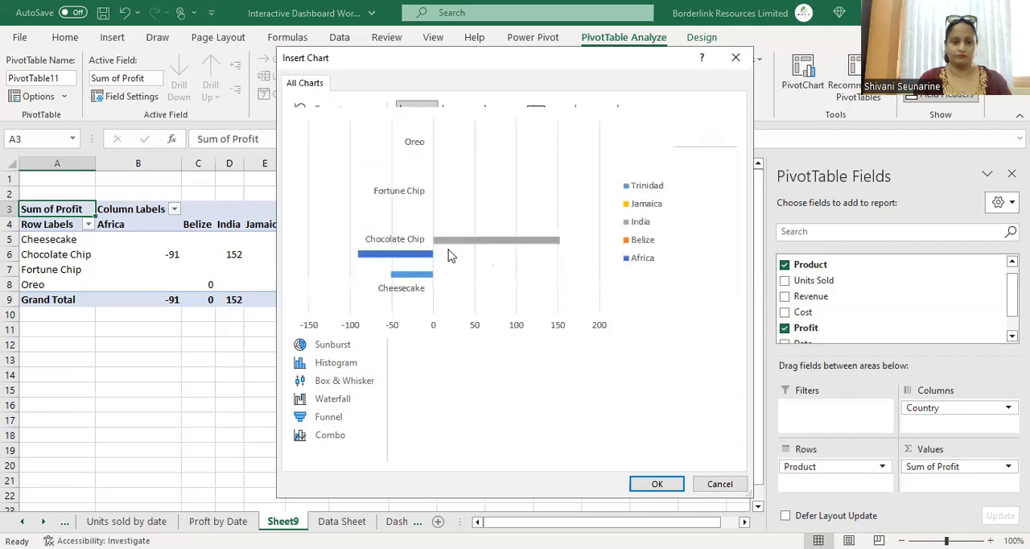
click(658, 483)
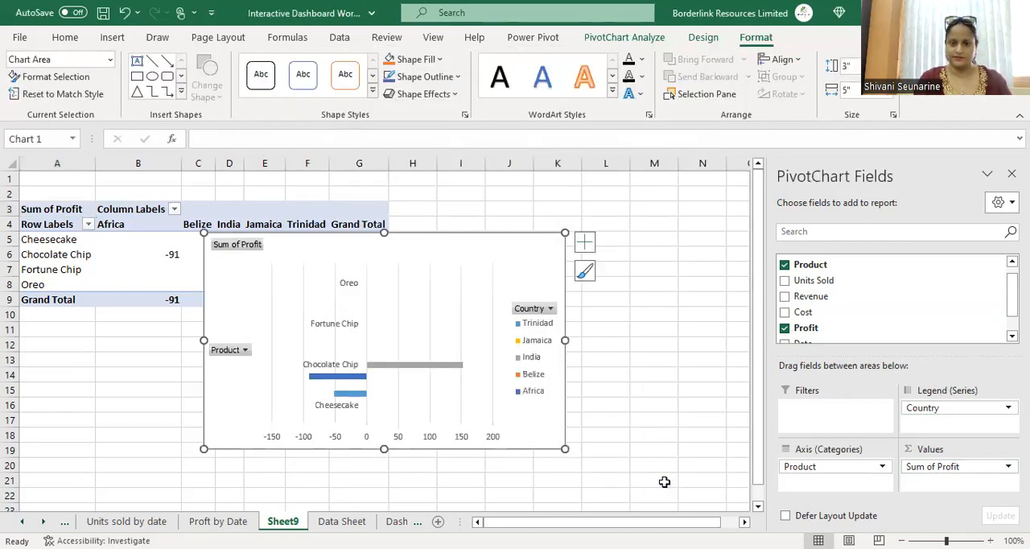
Step: Paste the profit-by-product bar chart onto the Dashboard 2 sheet
click(408, 321)
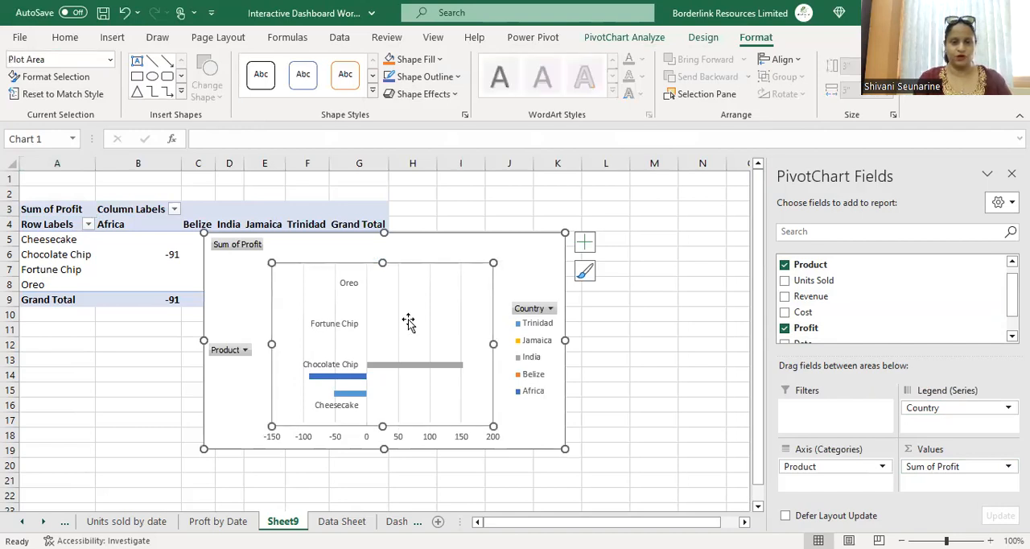
click(367, 243)
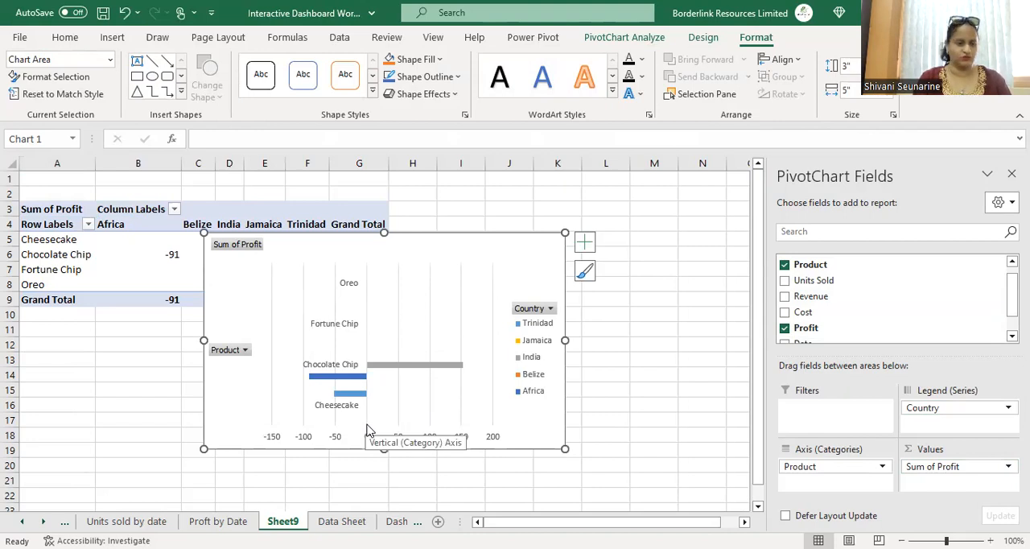
click(397, 522)
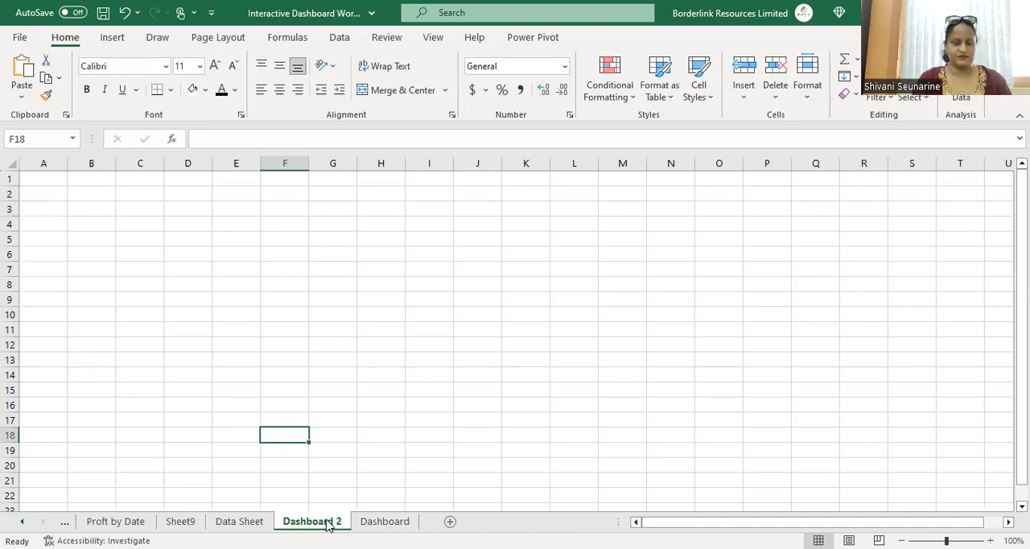
click(56, 205)
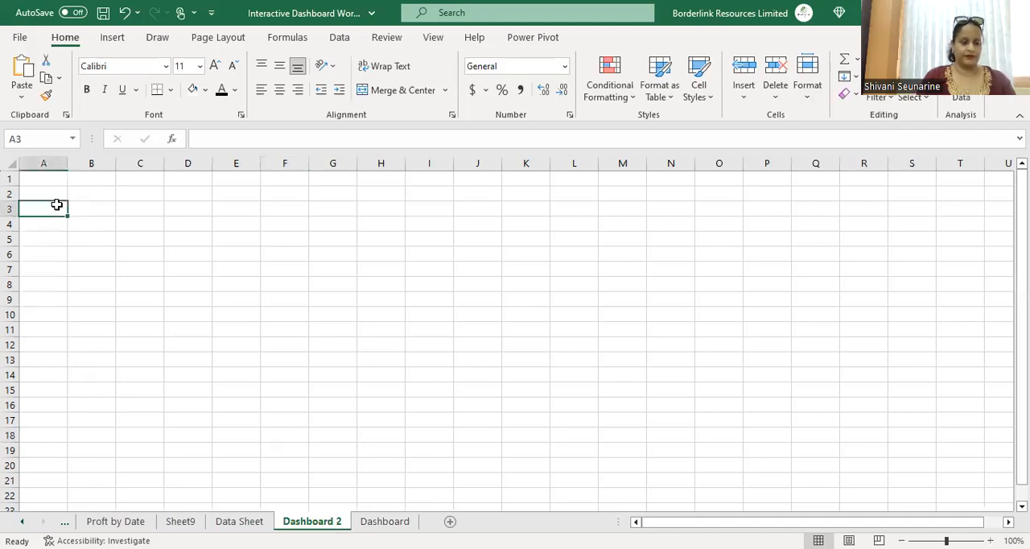
click(204, 229)
key(ctrl+v)
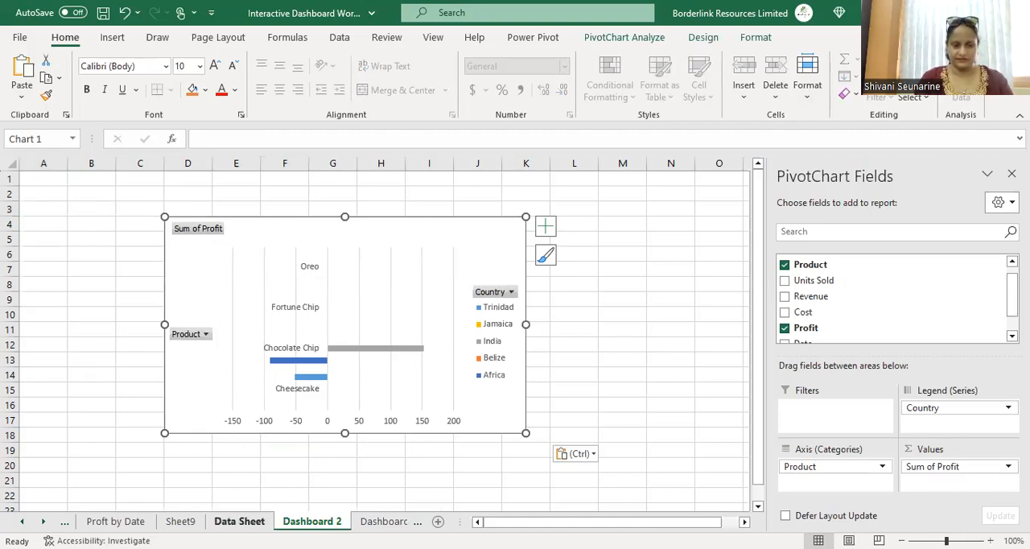
Step: Create another PivotTable from the Data Sheet range A1:G15 on a new worksheet
click(239, 521)
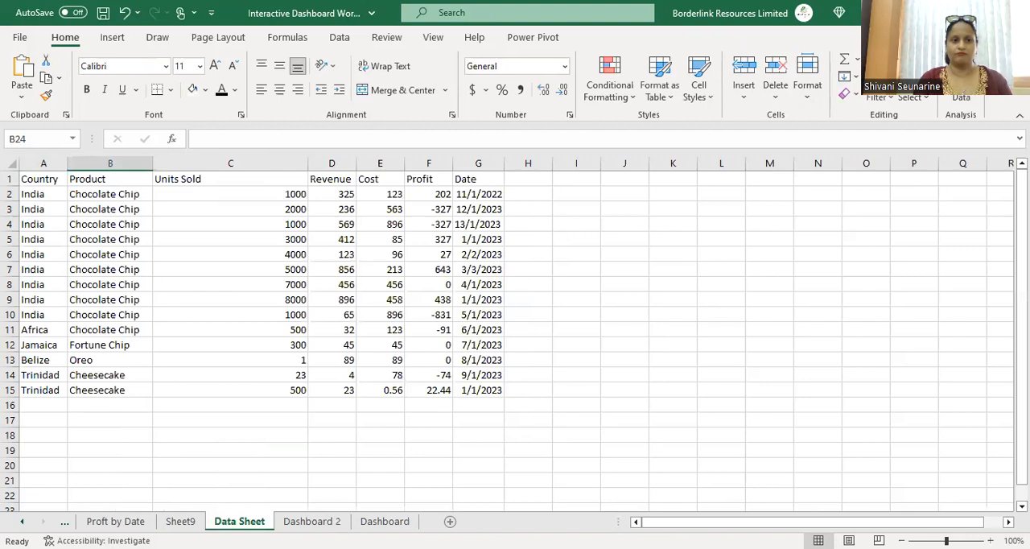
click(113, 38)
click(44, 72)
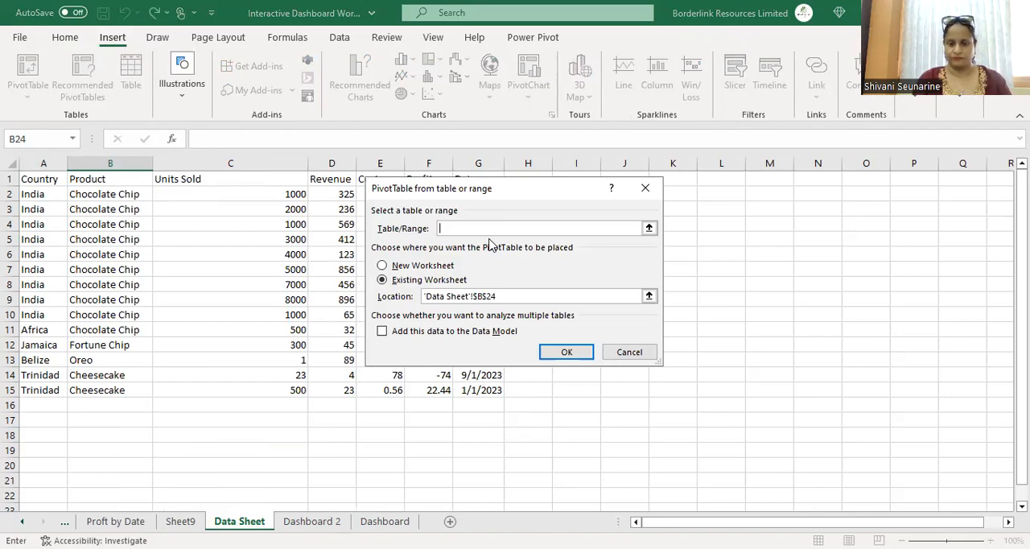
click(61, 183)
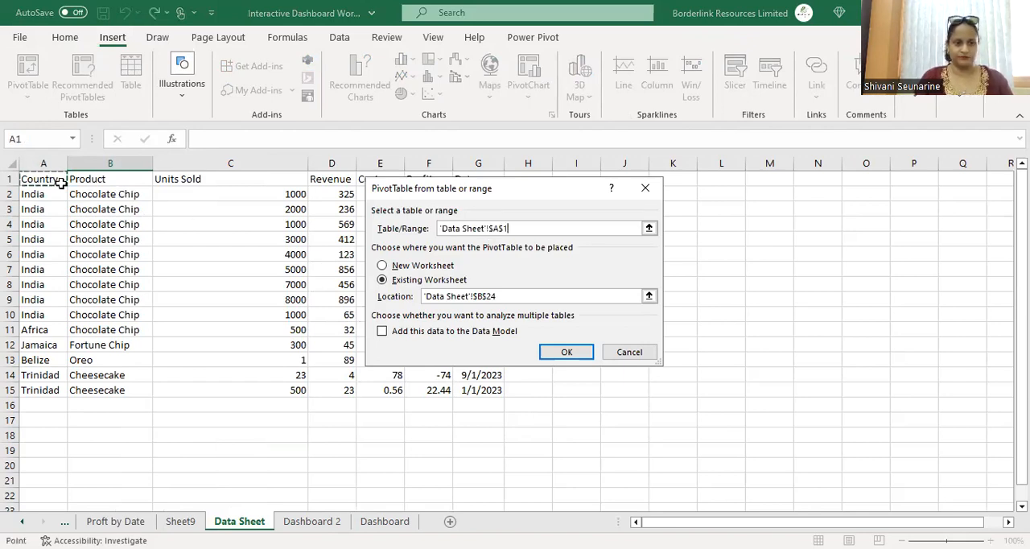
shift+click(473, 391)
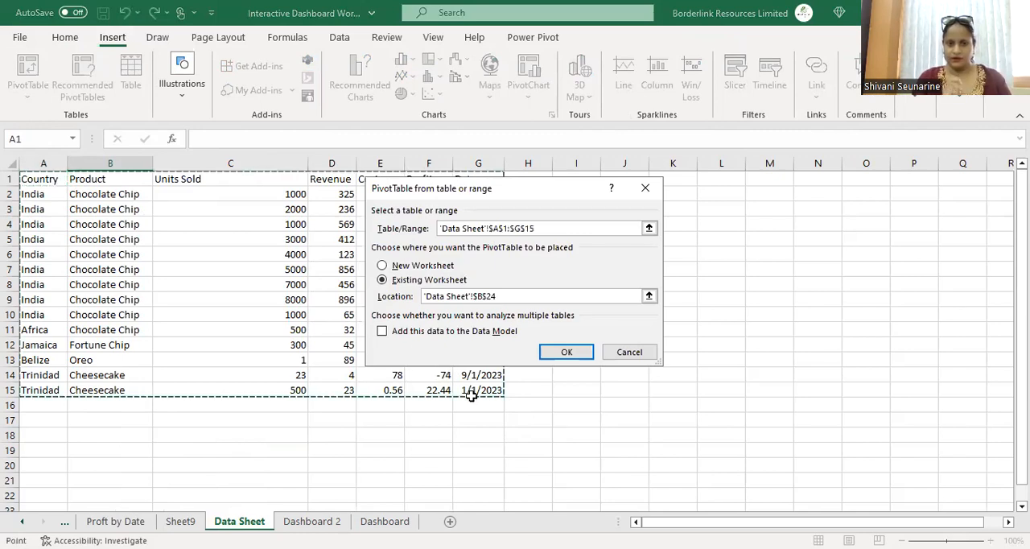
click(423, 265)
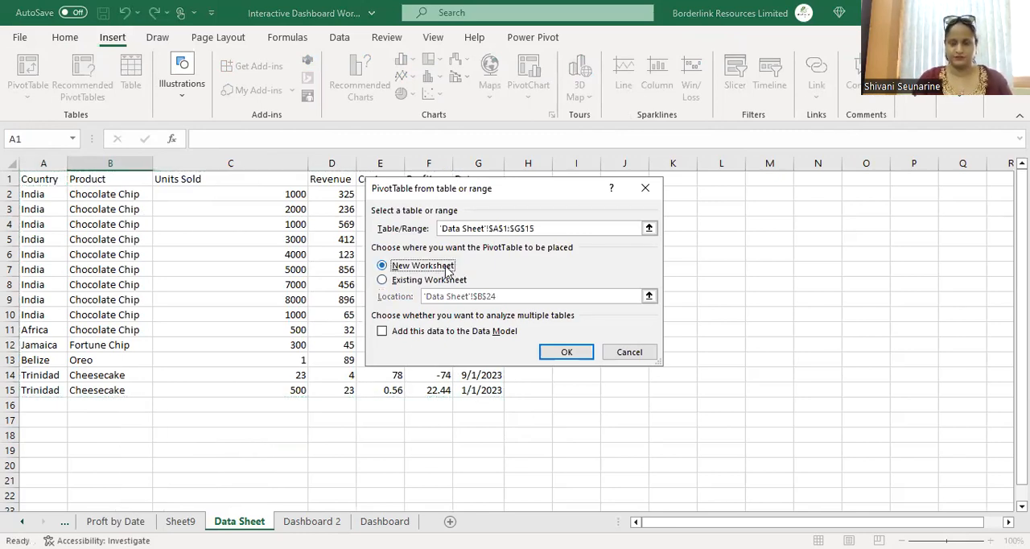
click(580, 348)
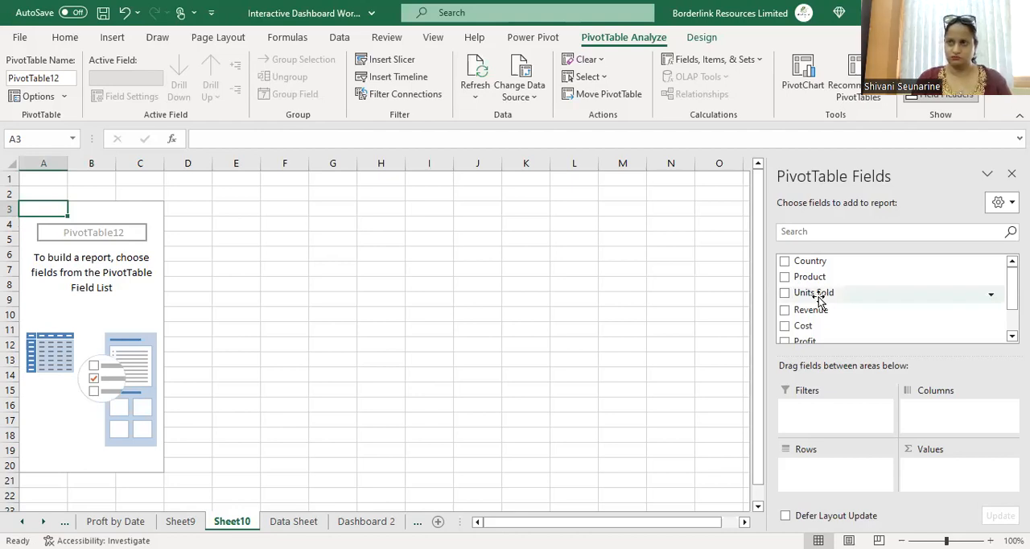
Step: Lay out the new PivotTable with Date as columns and Sum of Units Sold as values
drag(819, 299, 831, 480)
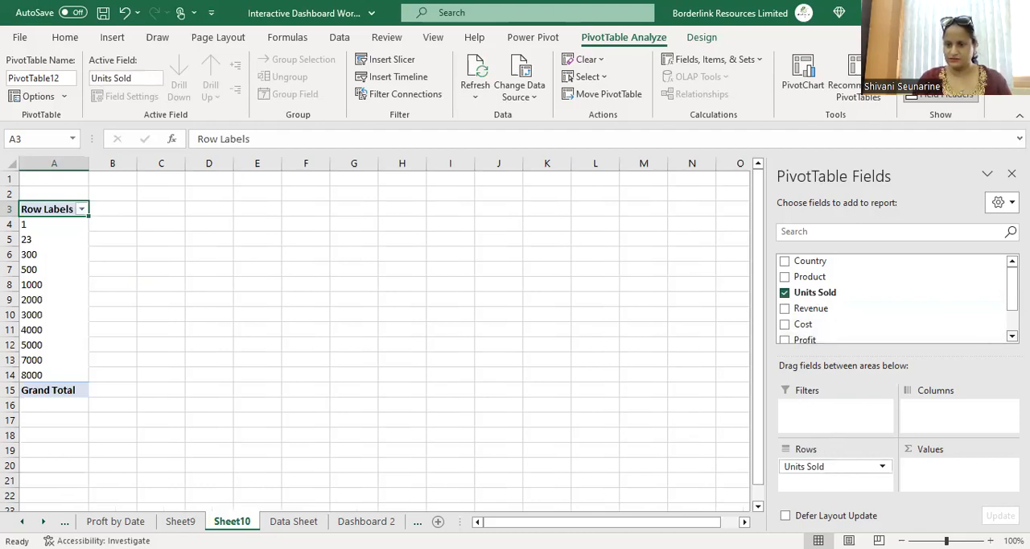
right_click(1012, 331)
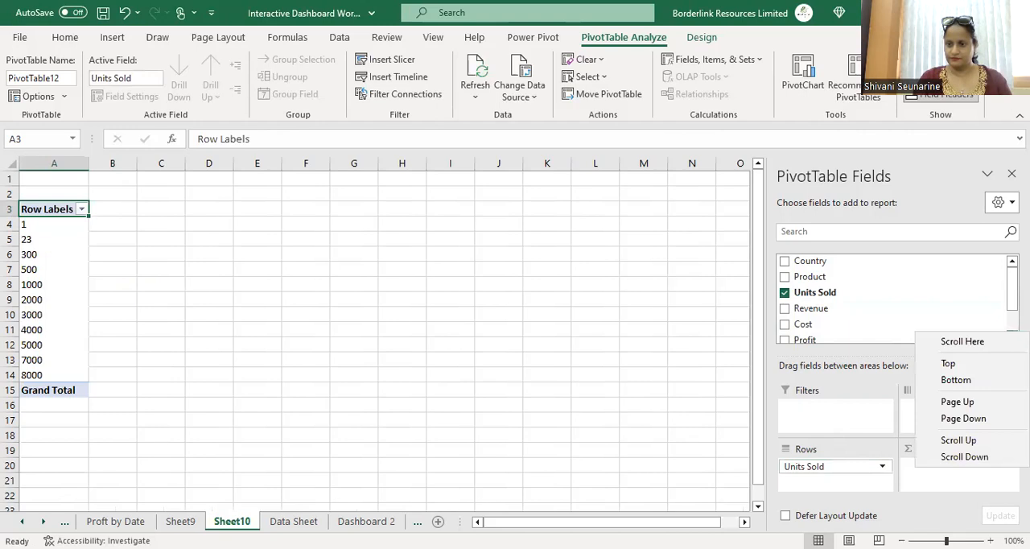
key(Escape)
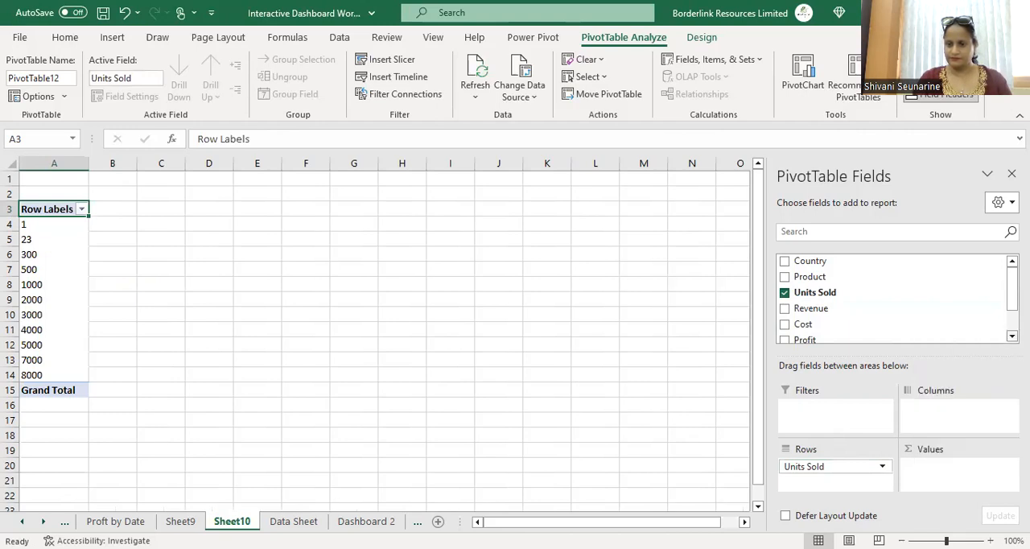
scroll(893, 300, down, 2)
drag(844, 337, 975, 472)
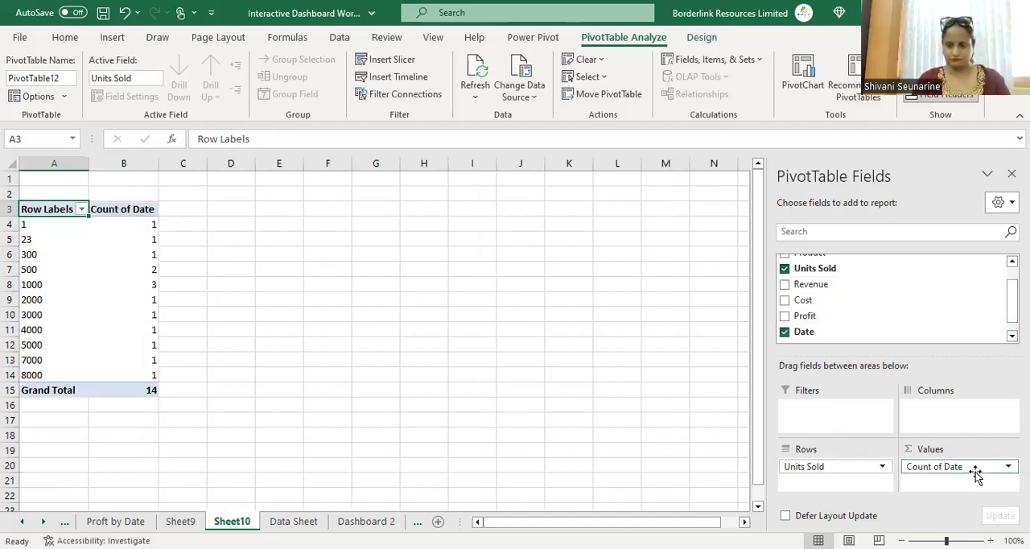
drag(975, 472, 969, 412)
drag(832, 458, 974, 493)
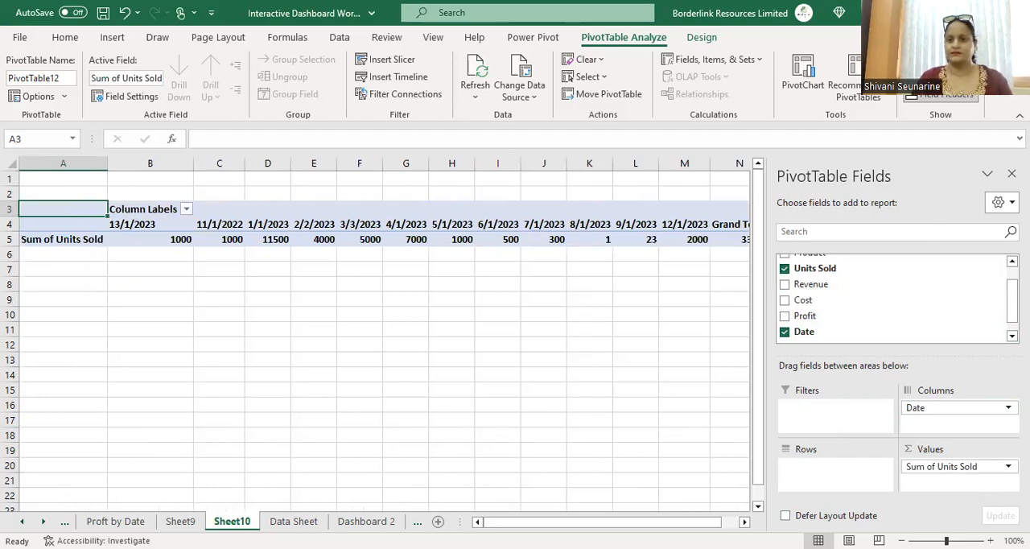
Step: Insert a line PivotChart from this PivotTable
click(803, 76)
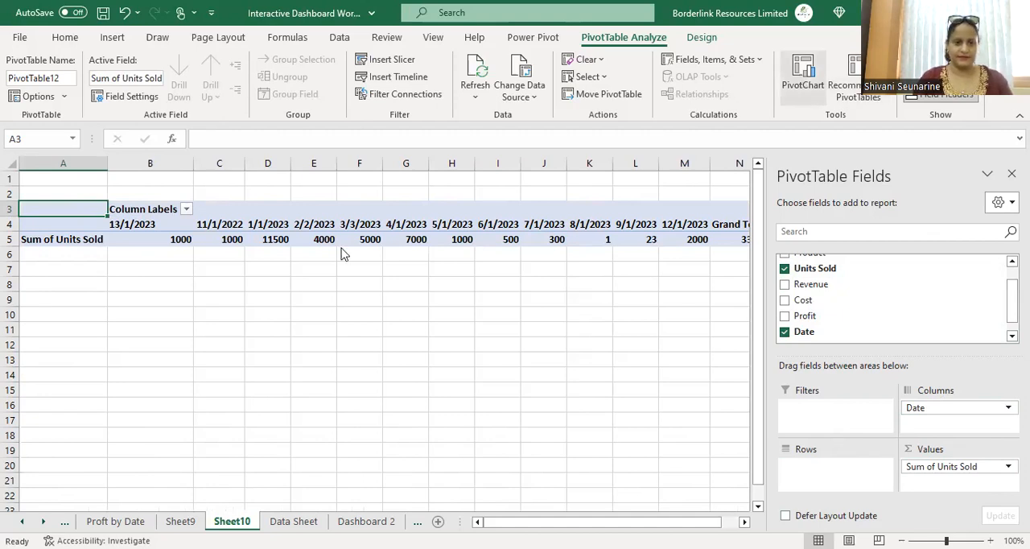
click(329, 170)
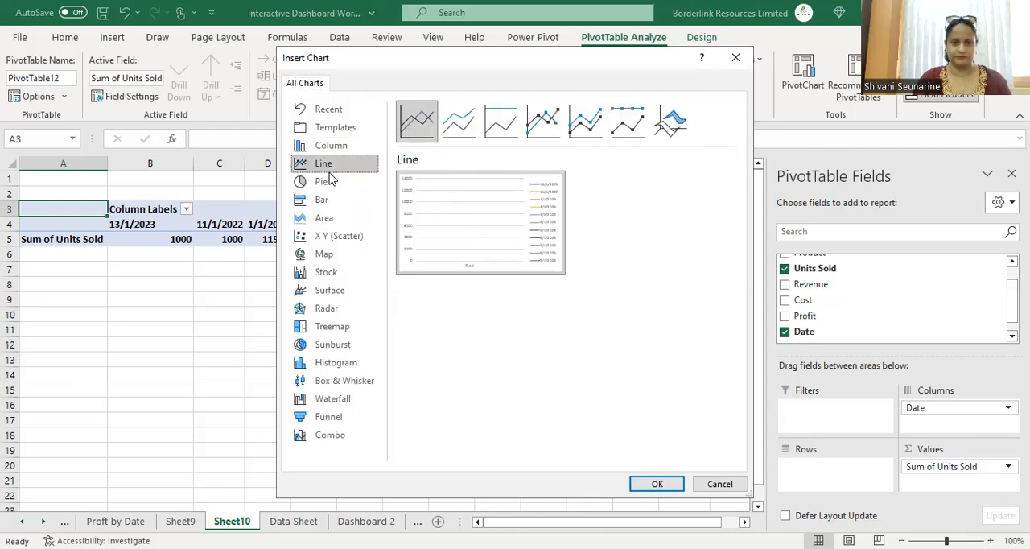
click(676, 486)
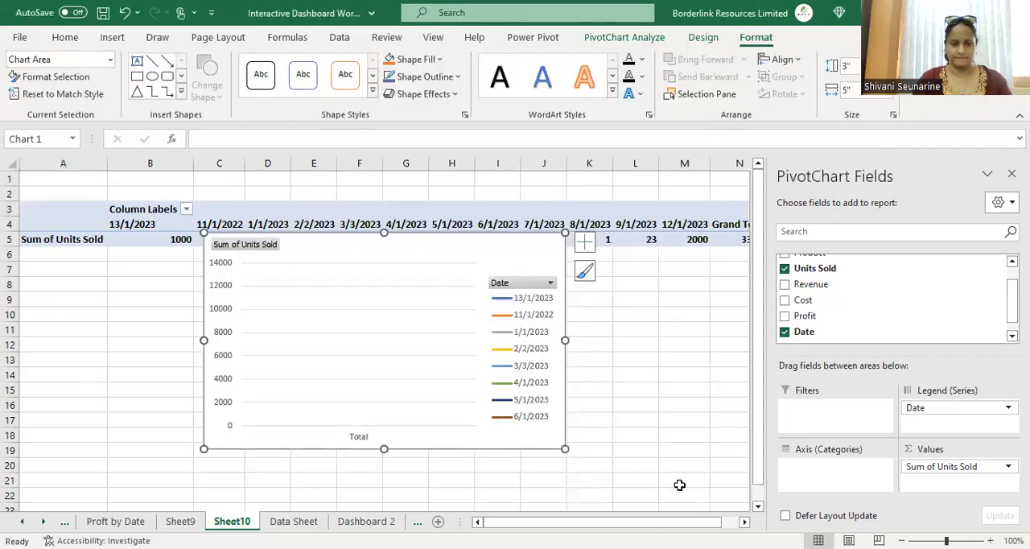
Step: Paste the units-sold-by-date line chart onto the Dashboard 2 sheet and move it beside the profit chart
right_click(352, 339)
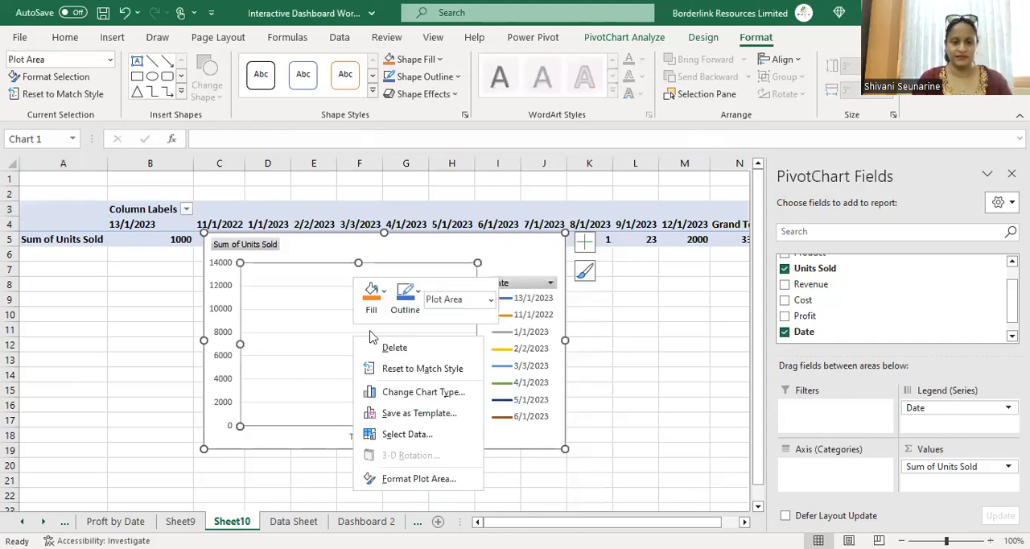
click(664, 433)
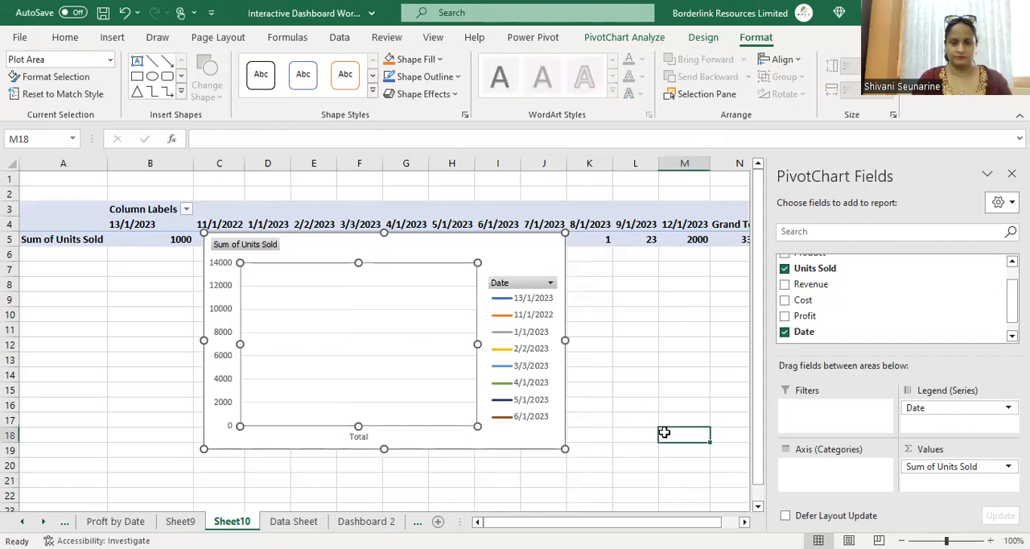
click(423, 339)
click(322, 245)
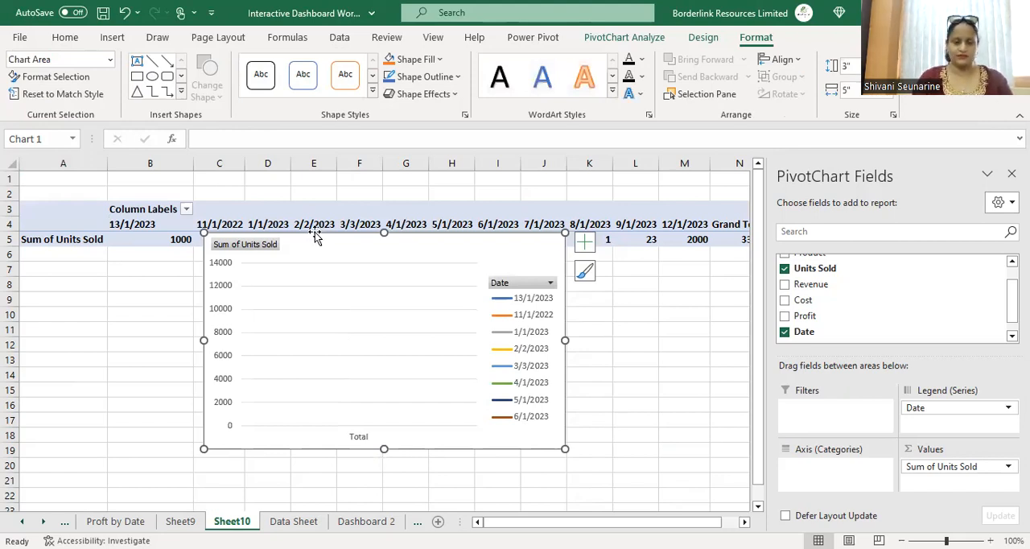
click(367, 522)
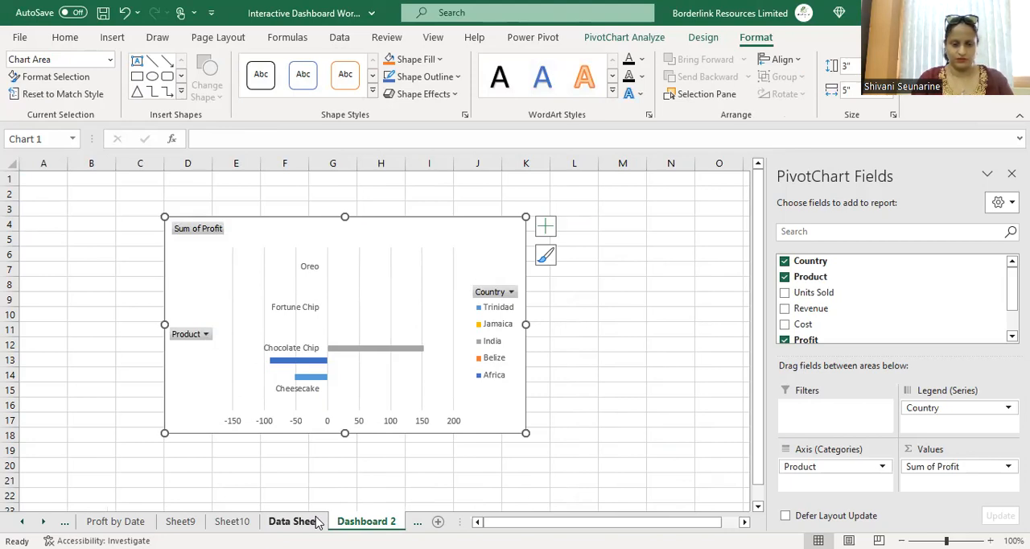
click(624, 337)
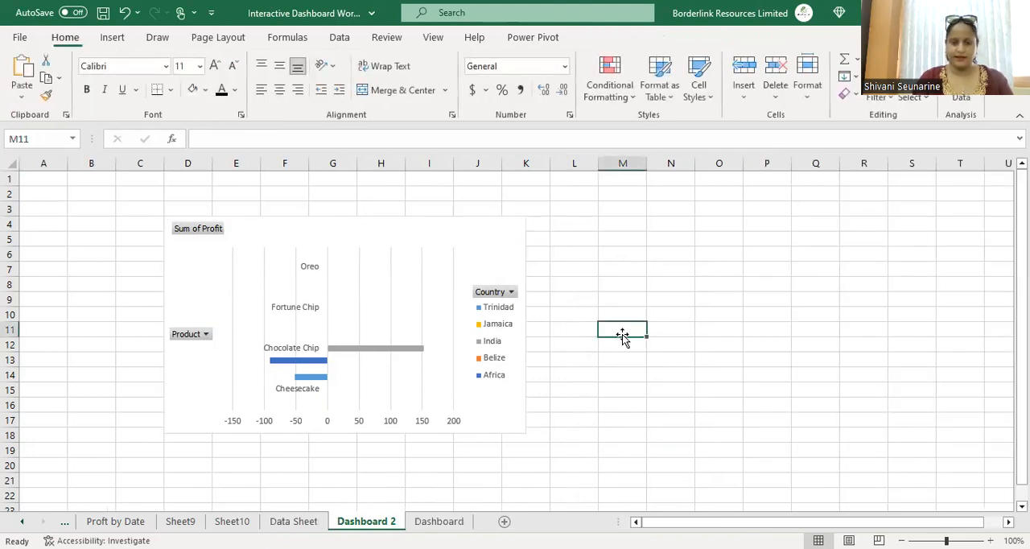
key(ctrl+v)
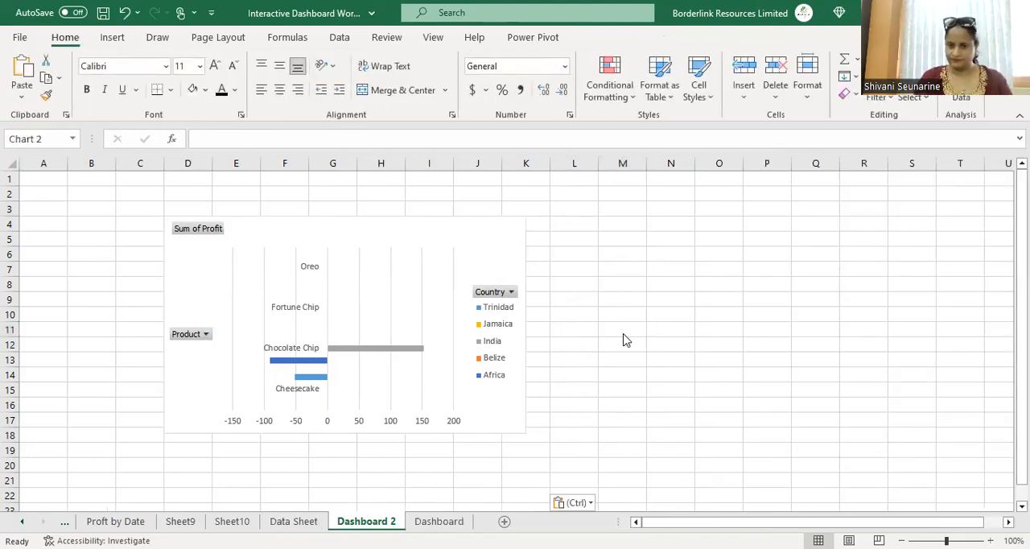
drag(624, 324, 668, 194)
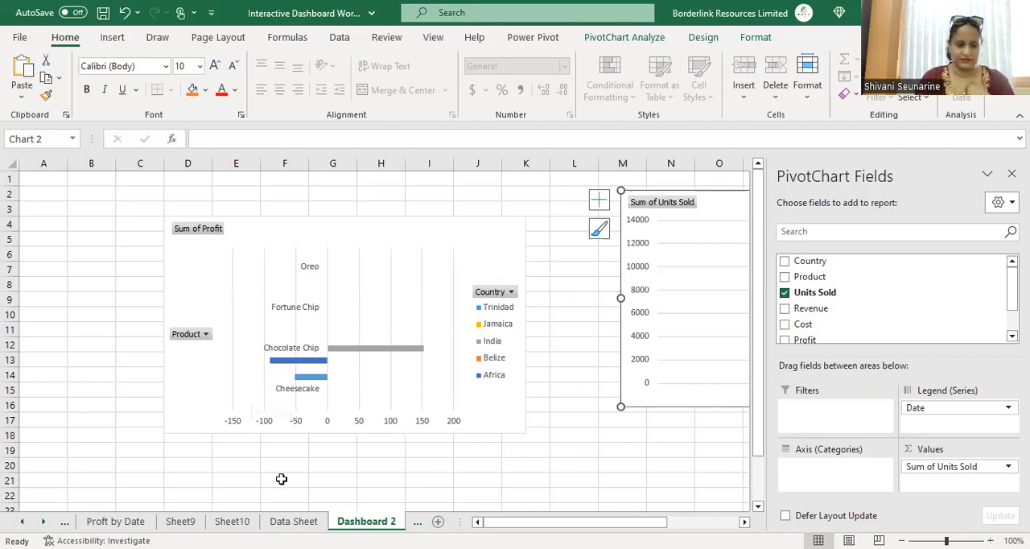
Step: Create a further PivotTable from Data Sheet range A1:G15, placed on a new worksheet
click(293, 521)
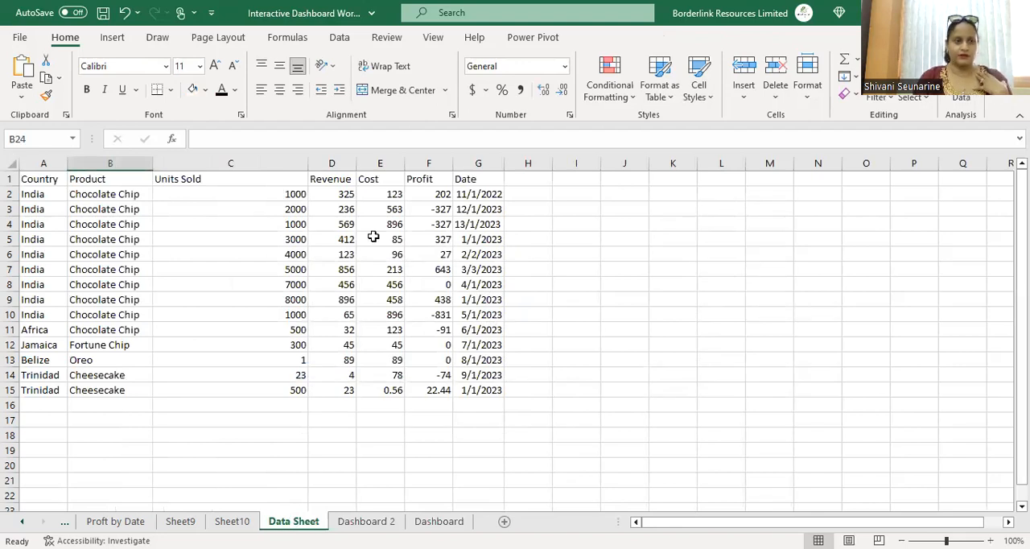
click(113, 40)
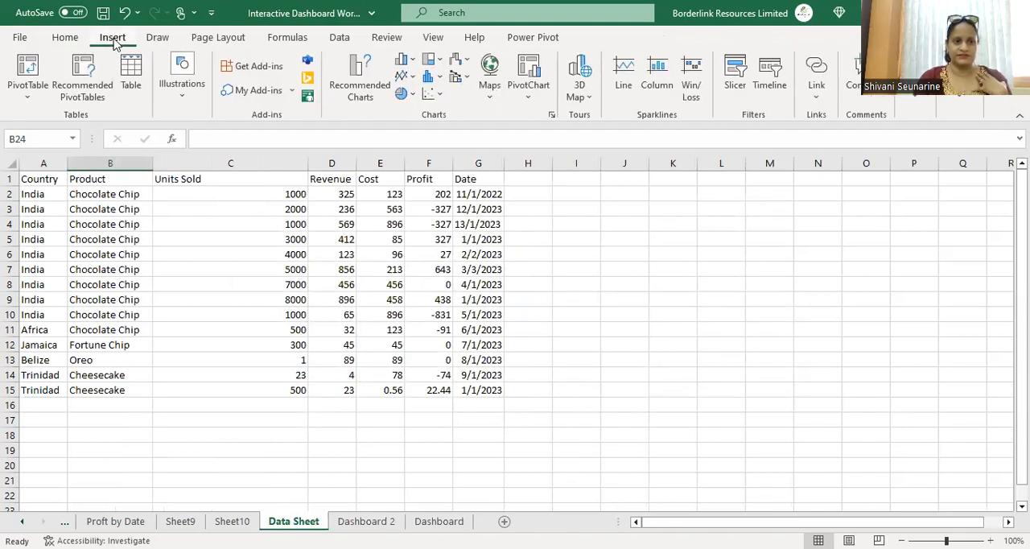
click(23, 74)
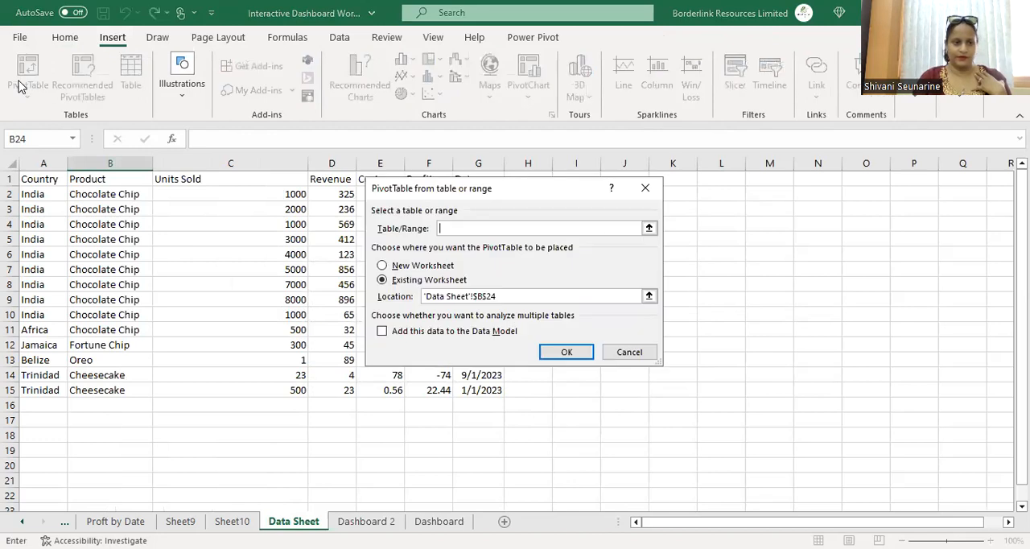
click(39, 178)
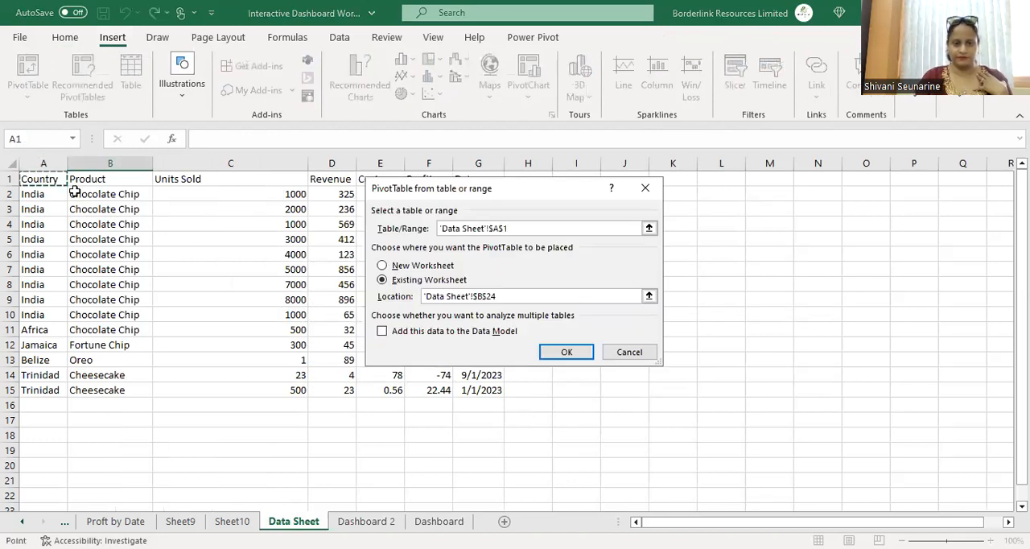
shift+click(462, 389)
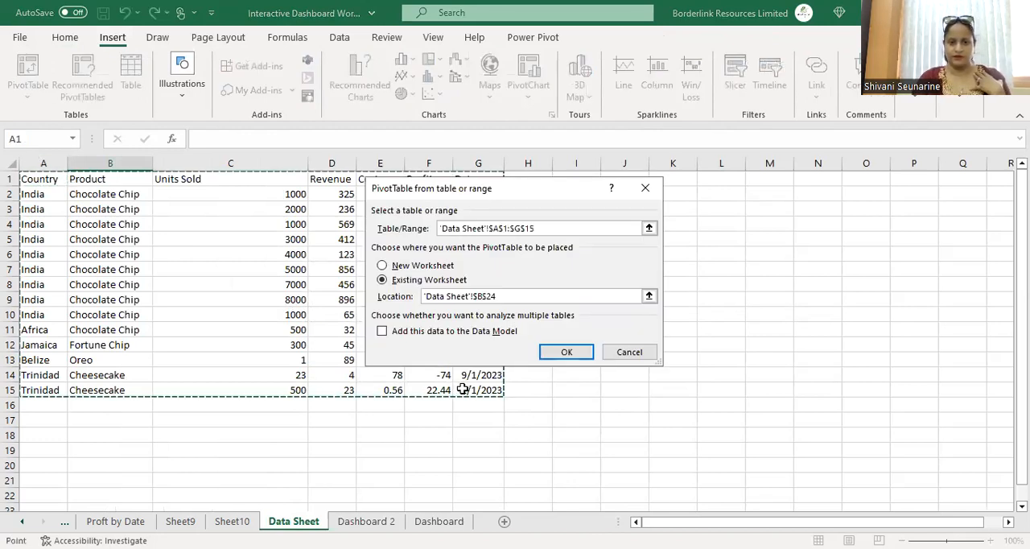
click(448, 269)
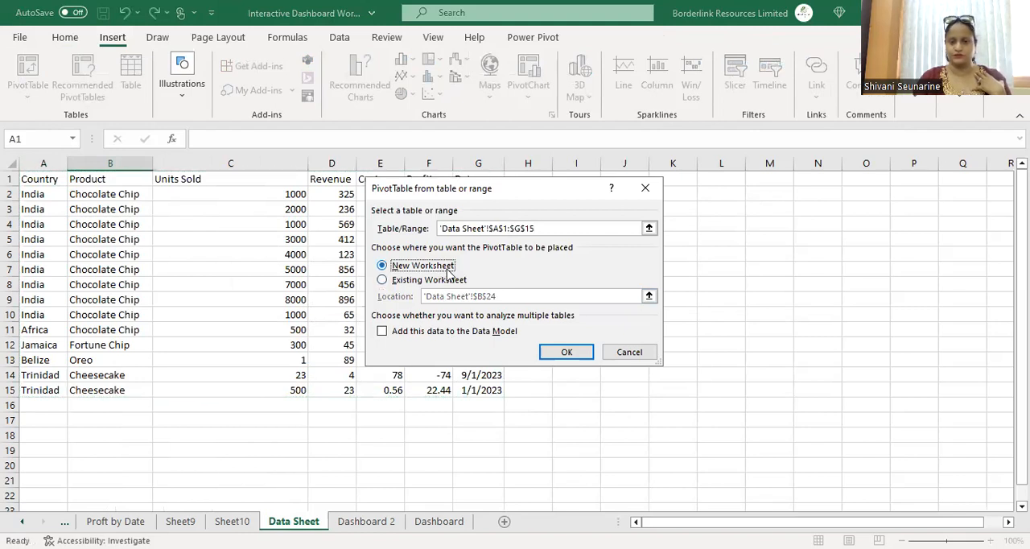
click(567, 354)
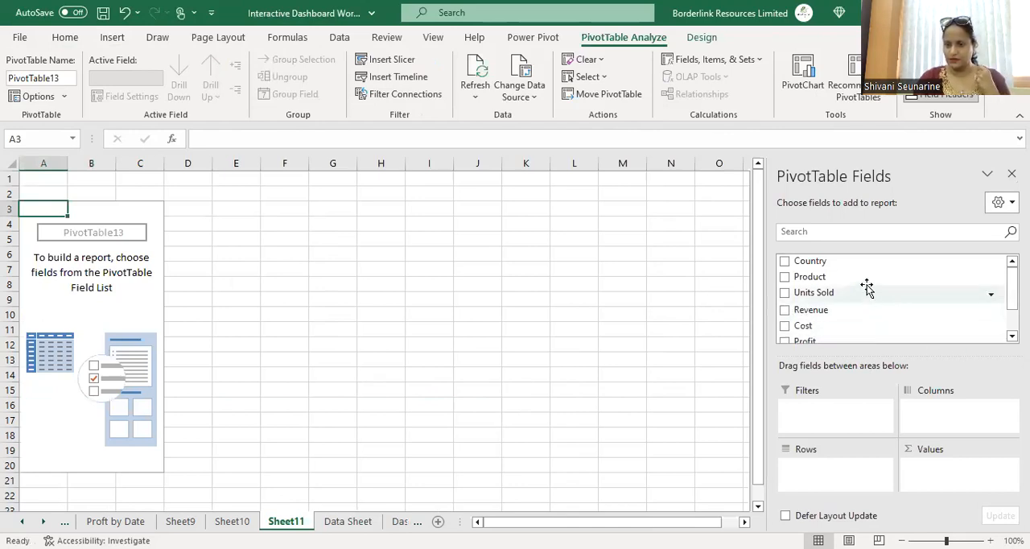
Step: Lay out the PivotTable with Date as rows and Count of Product as values
drag(864, 278, 992, 414)
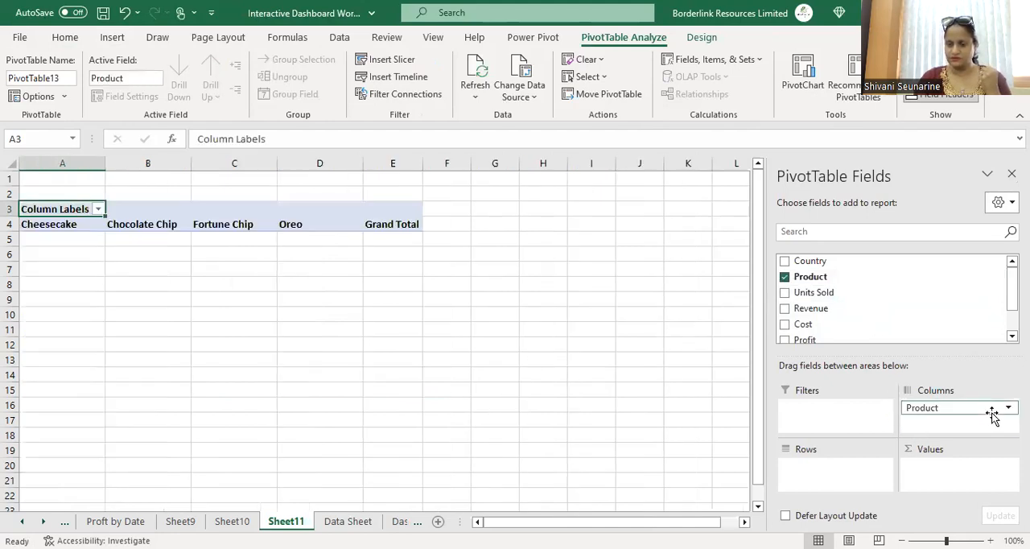
scroll(845, 297, down, 2)
drag(796, 324, 835, 484)
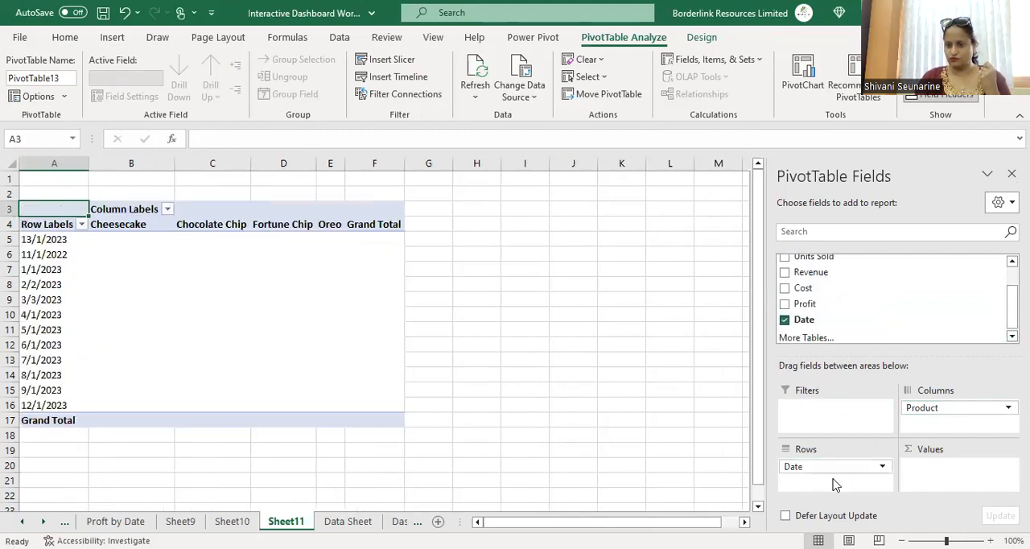
drag(942, 409, 948, 489)
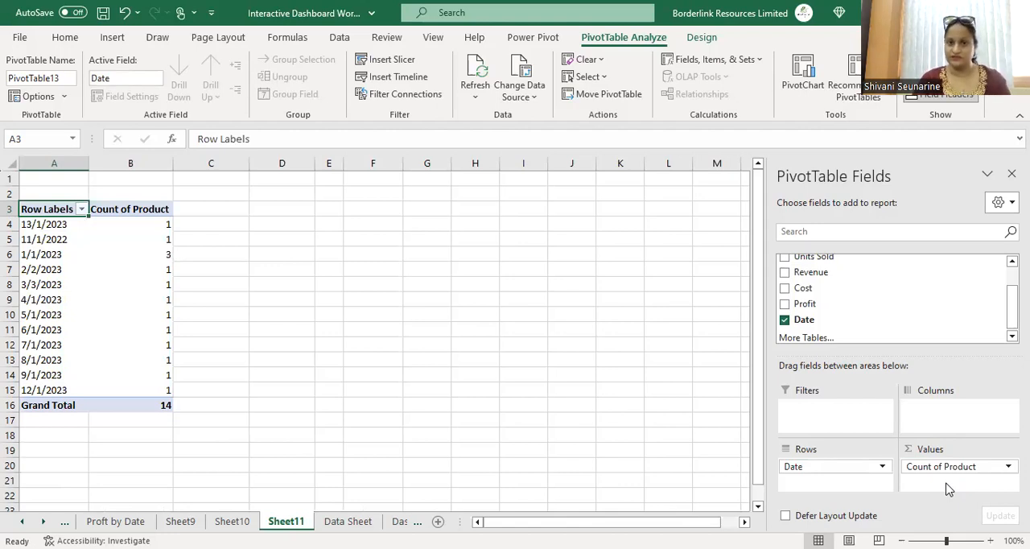
Step: Insert a line PivotChart of product count by date
click(797, 77)
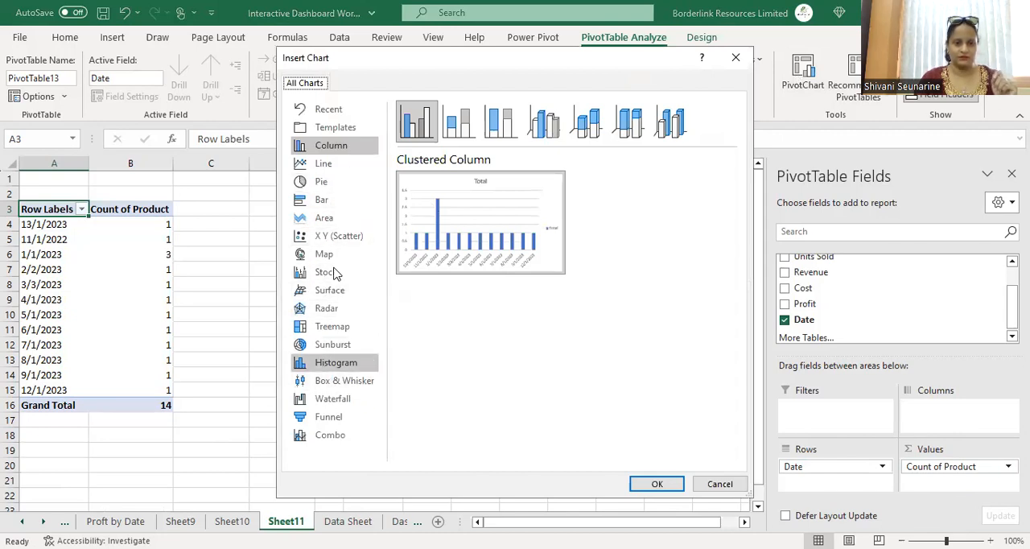
click(321, 164)
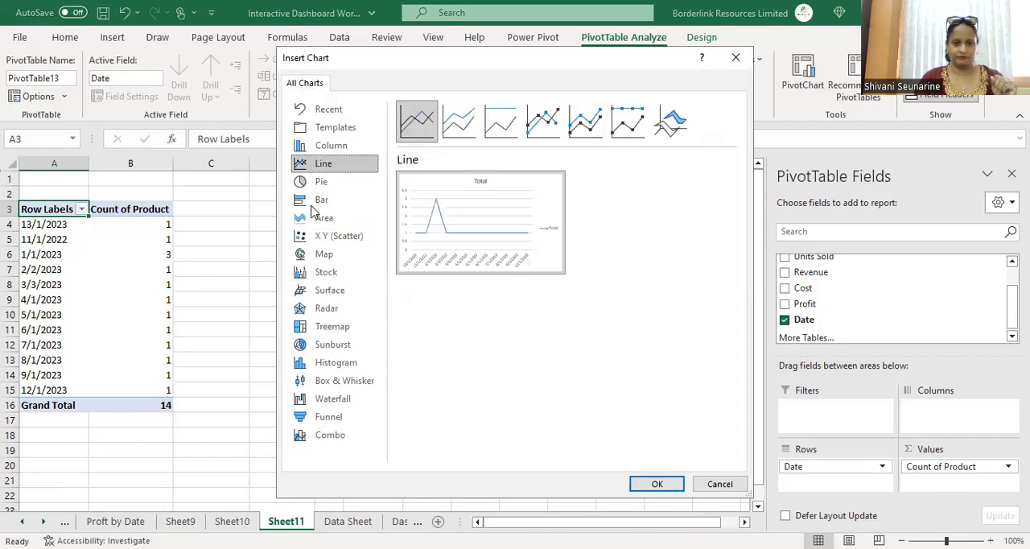
click(656, 484)
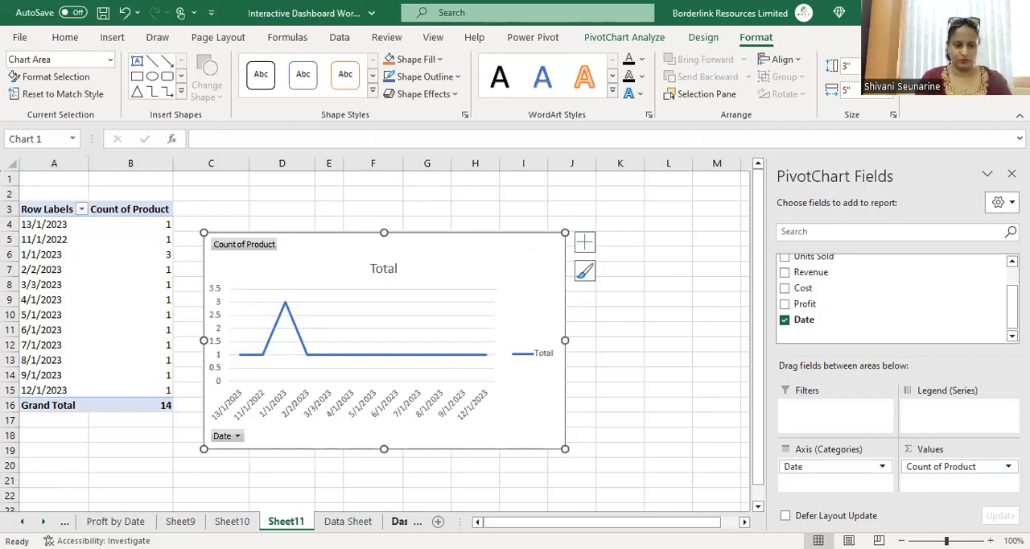
Step: Paste the product-count line chart onto Dashboard 2 below the units-sold chart and close the field list
click(400, 521)
click(613, 452)
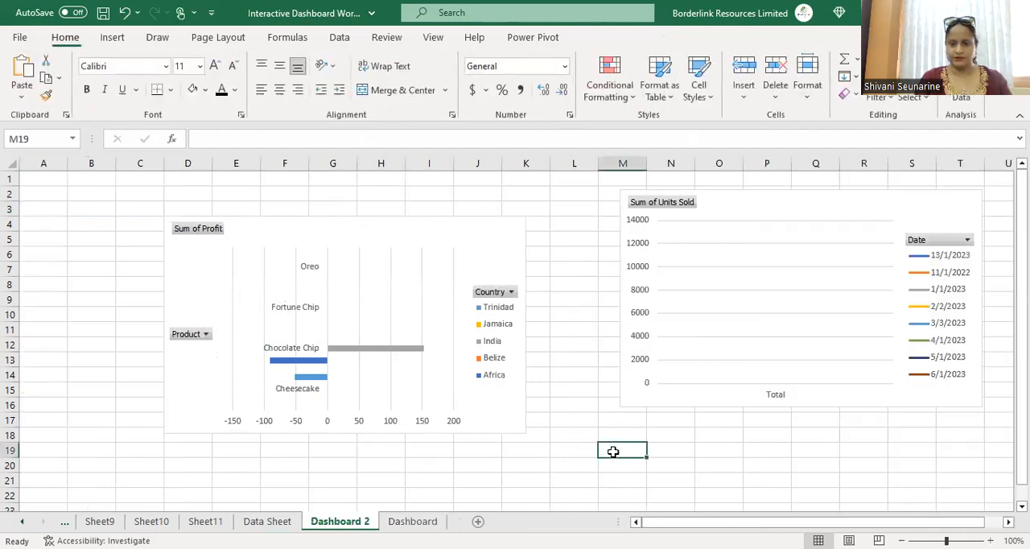
key(ctrl+v)
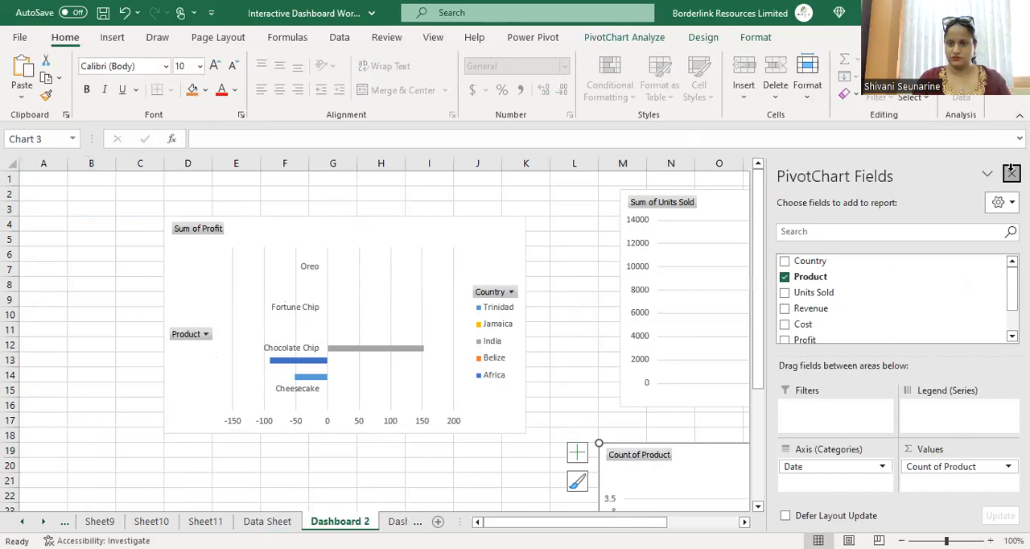
click(1012, 174)
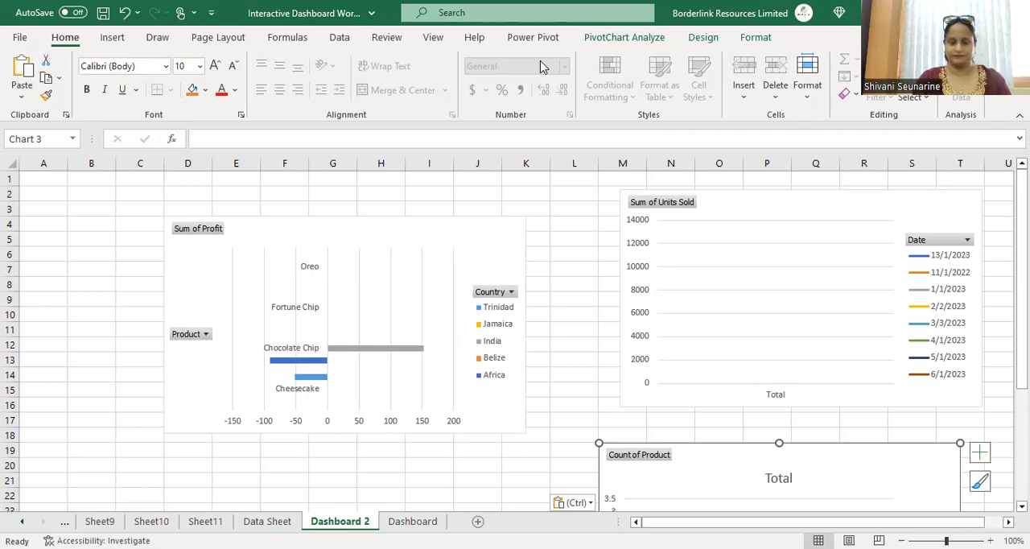
Step: Insert slicers for Country and Product from the selected pivot chart
click(620, 38)
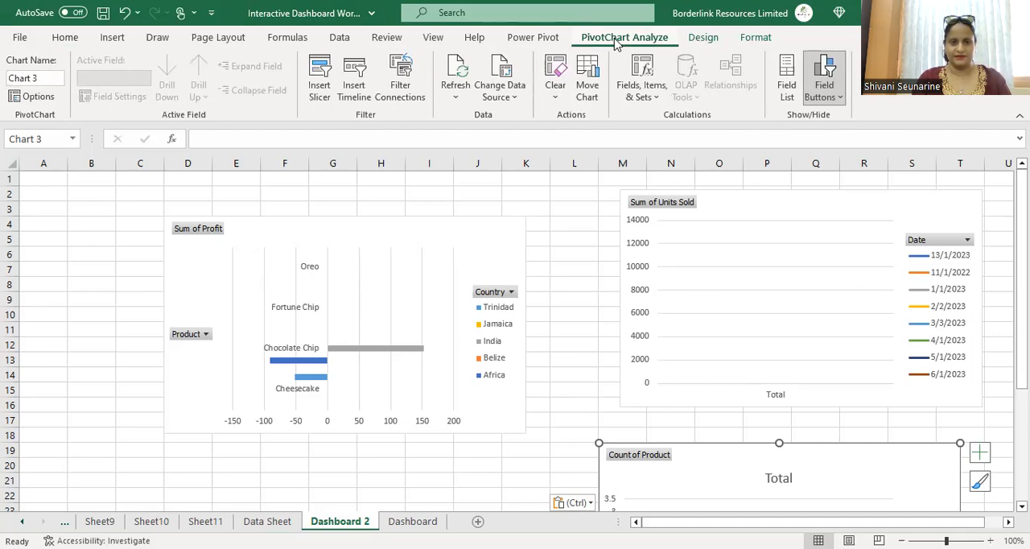
click(320, 74)
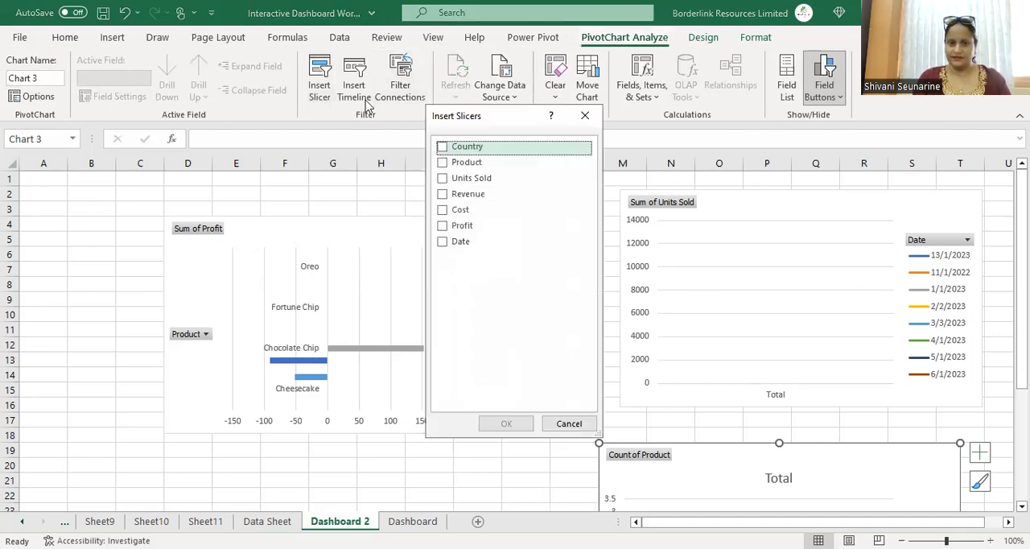
key(space)
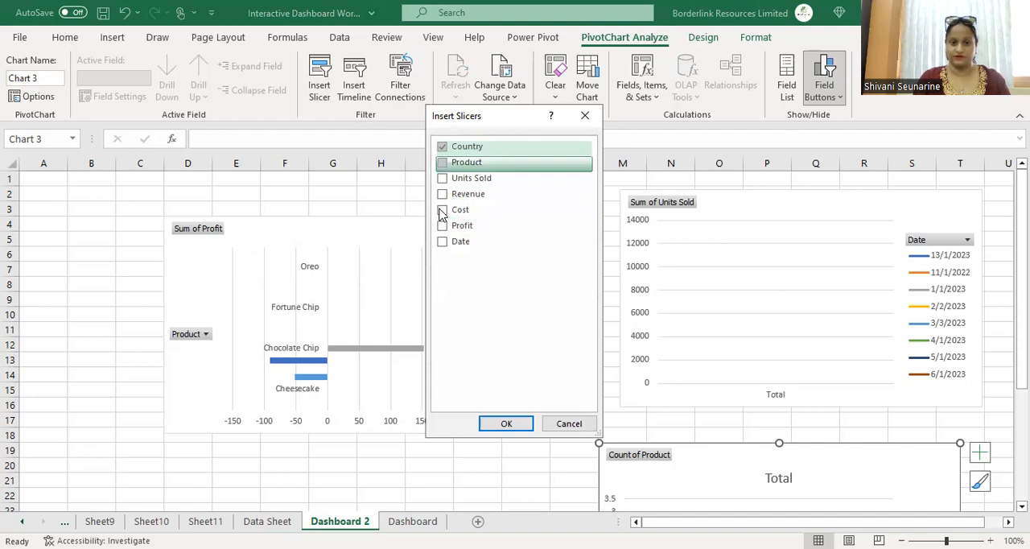
key(space)
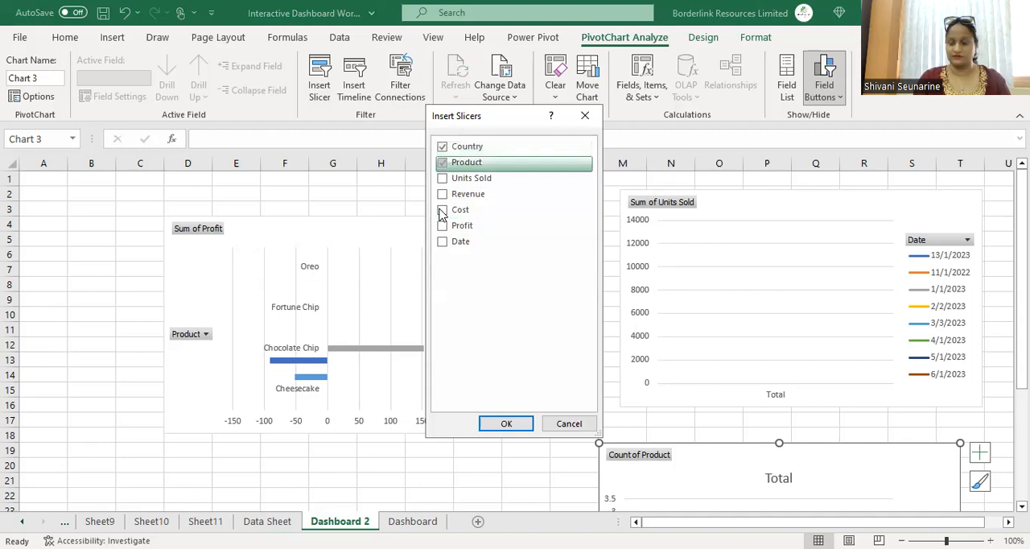
click(524, 427)
Step: Move the Country slicer to the top-left corner of the sheet and stack the Product slicer beneath it
click(452, 239)
drag(452, 239, 36, 184)
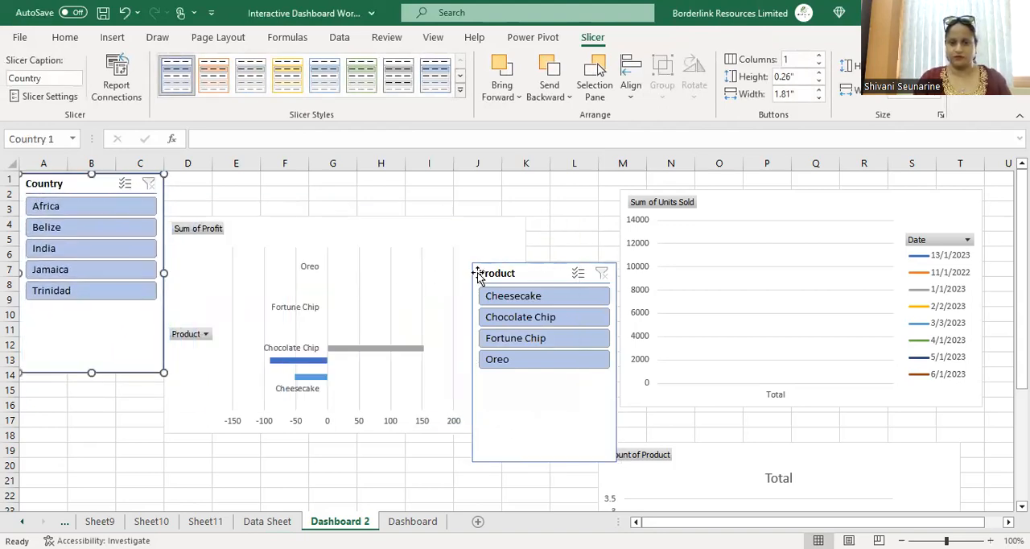
drag(480, 275, 27, 400)
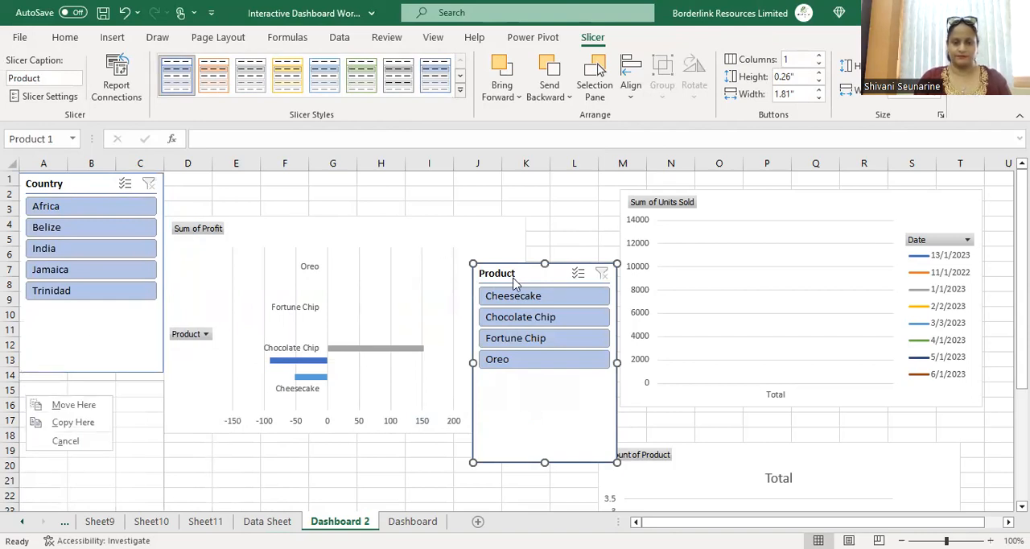
drag(513, 278, 62, 394)
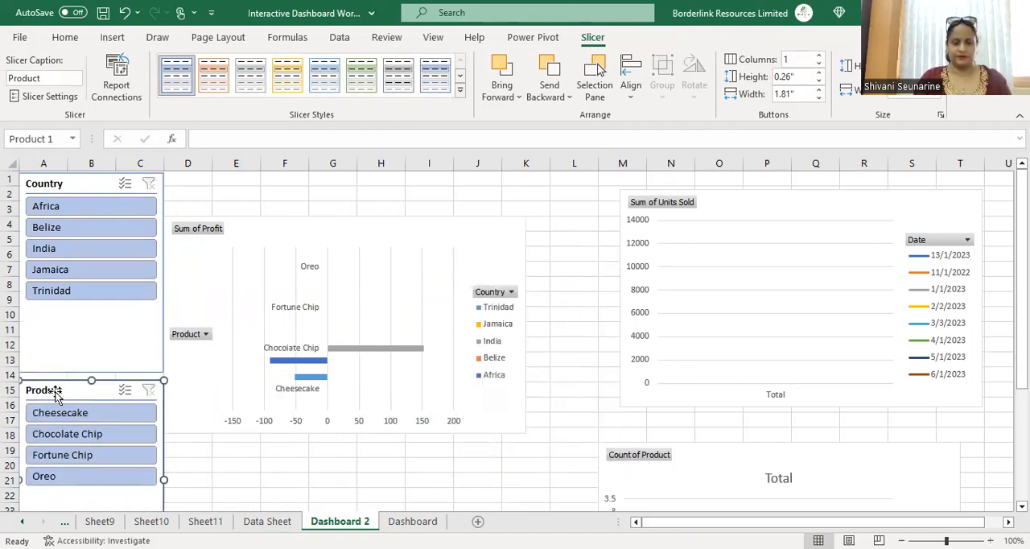
Step: Connect the Country slicer to the PivotTables on Sheet9, Sheet10 and Sheet11 through its report connections
click(135, 192)
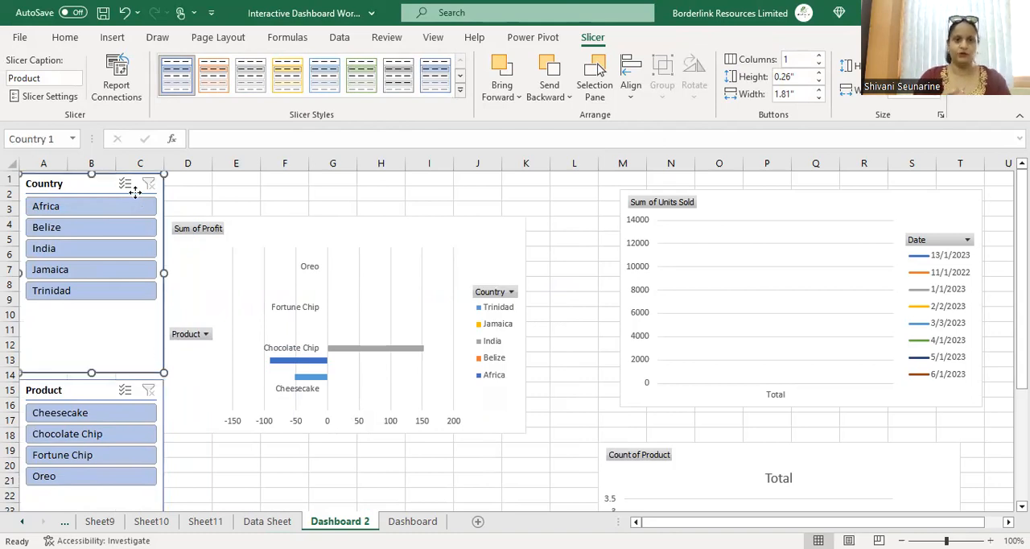
right_click(135, 193)
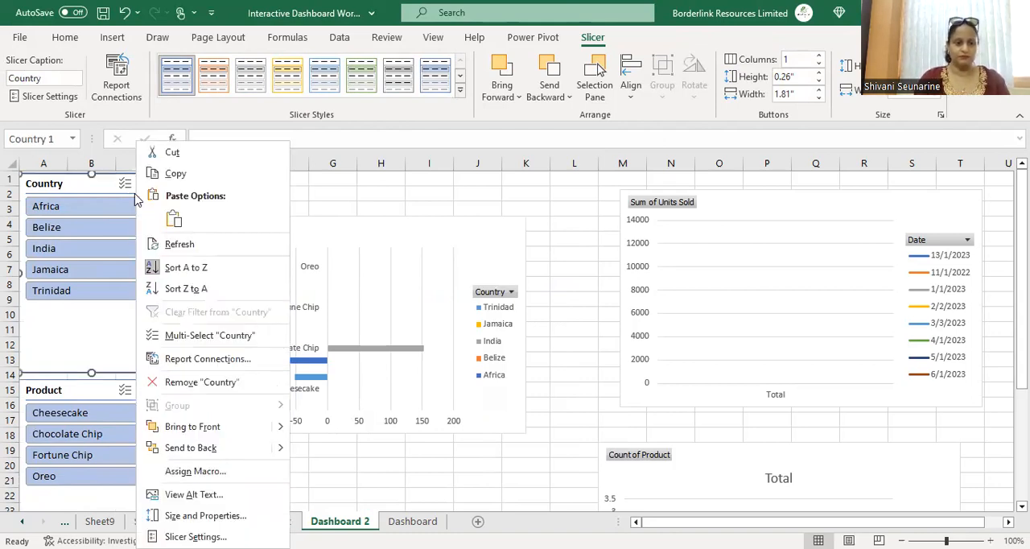
click(221, 363)
click(94, 367)
click(94, 385)
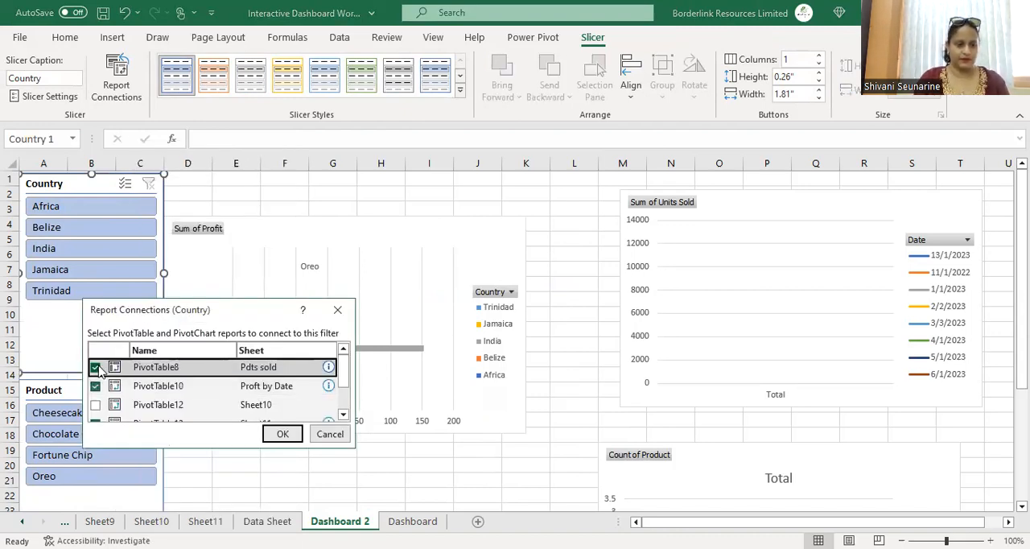
drag(345, 372, 344, 403)
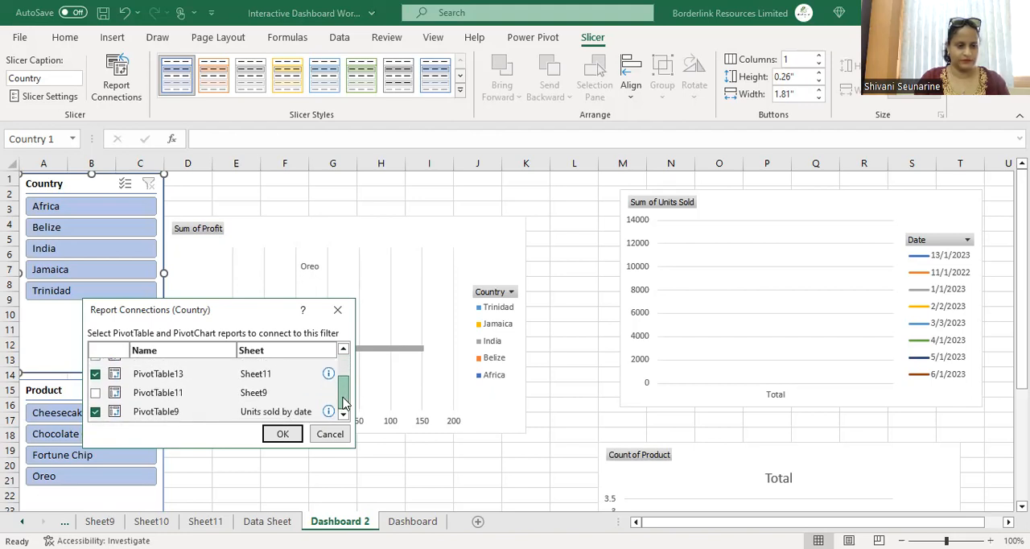
drag(344, 403, 342, 373)
click(95, 365)
click(95, 384)
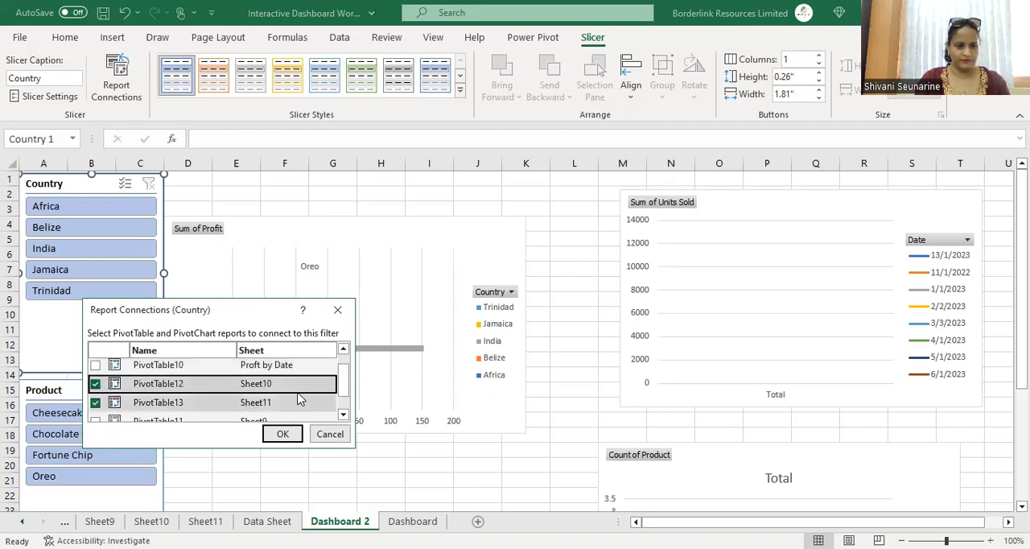
click(343, 415)
click(343, 414)
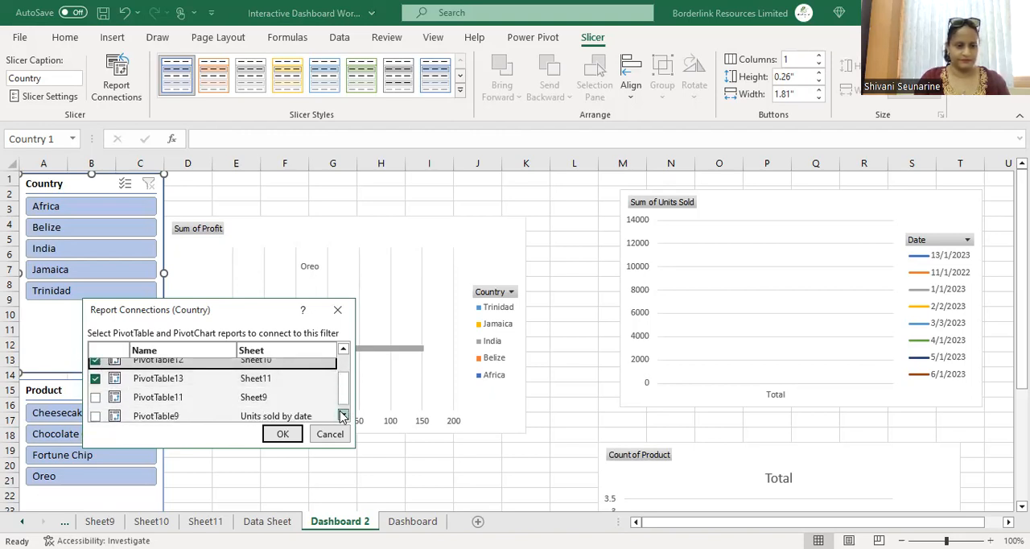
click(343, 415)
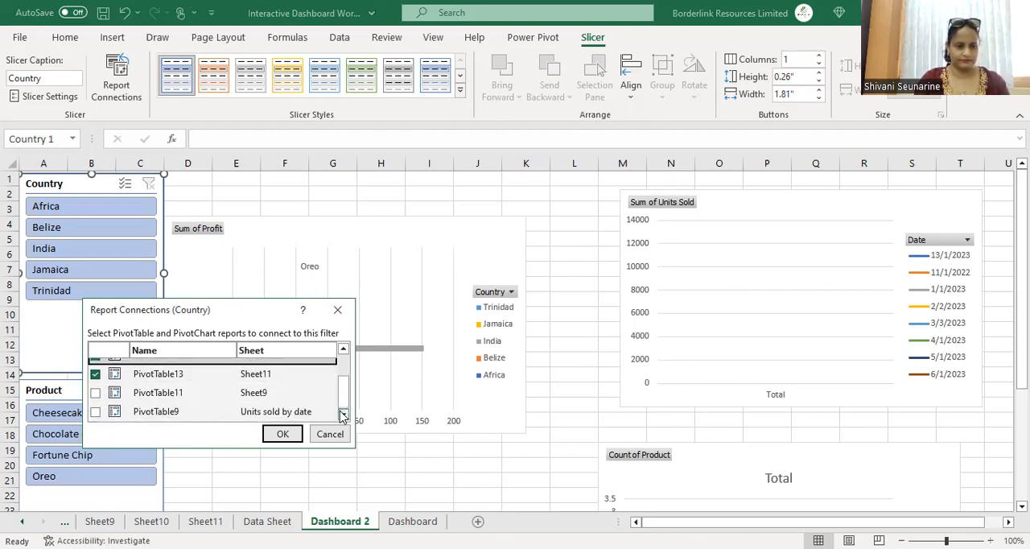
click(98, 393)
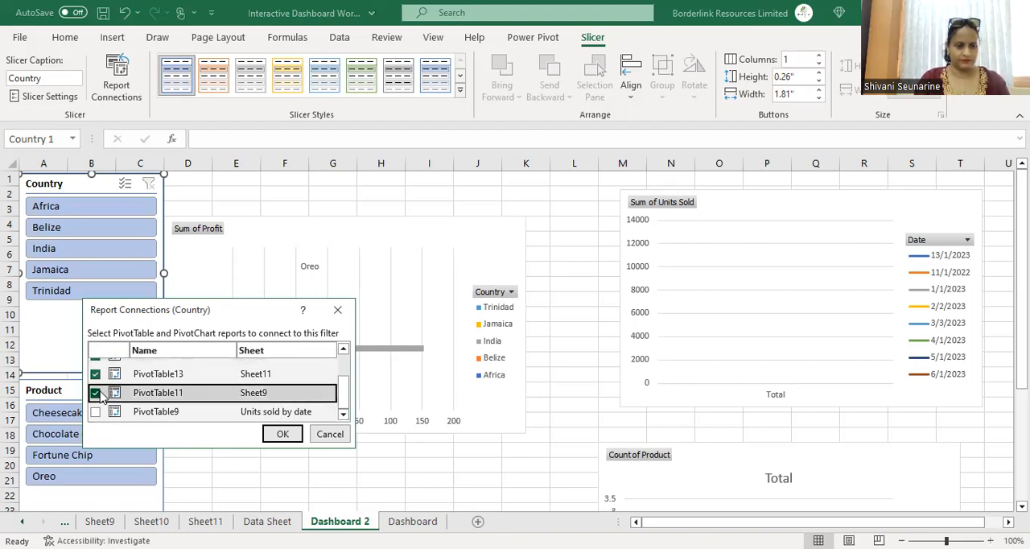
click(283, 443)
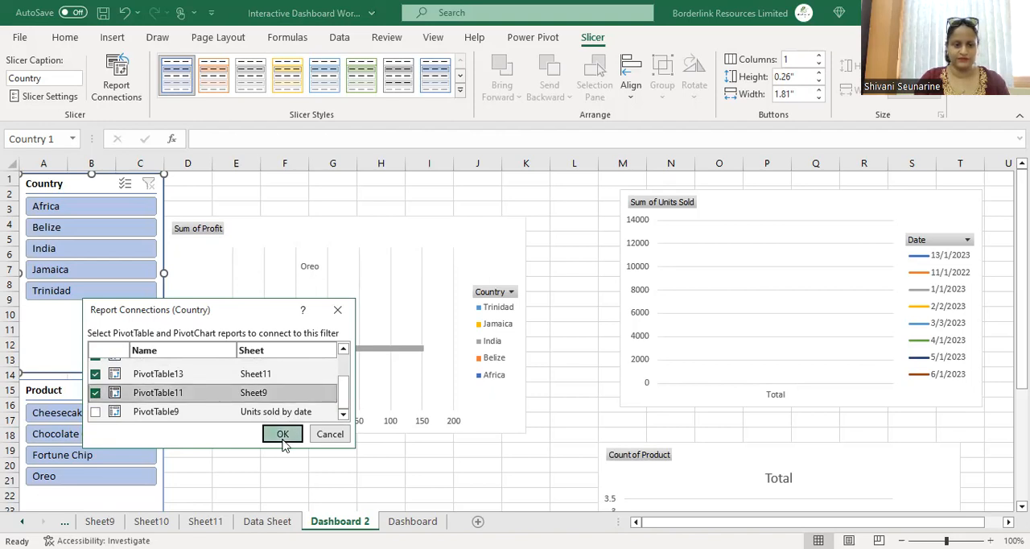
Step: Filter the dashboard charts by country with the slicer, selecting Africa and Trinidad
click(74, 204)
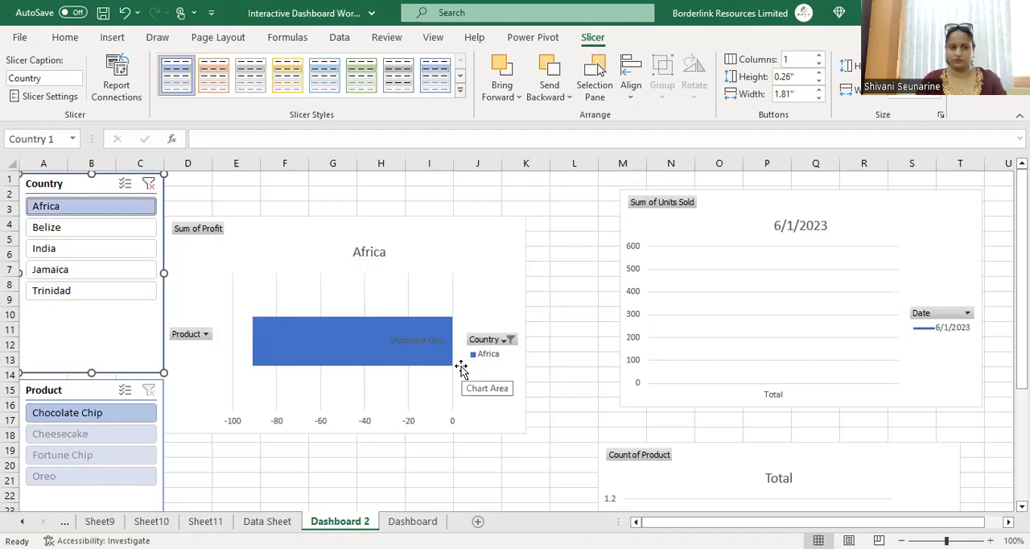
click(74, 293)
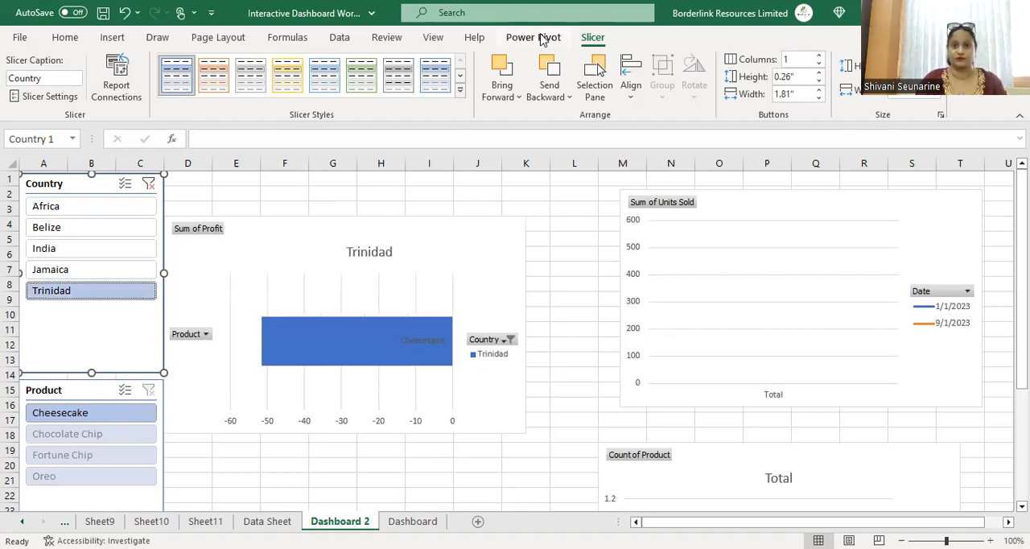
Step: Try to insert a timeline for the profit pivot chart
click(112, 39)
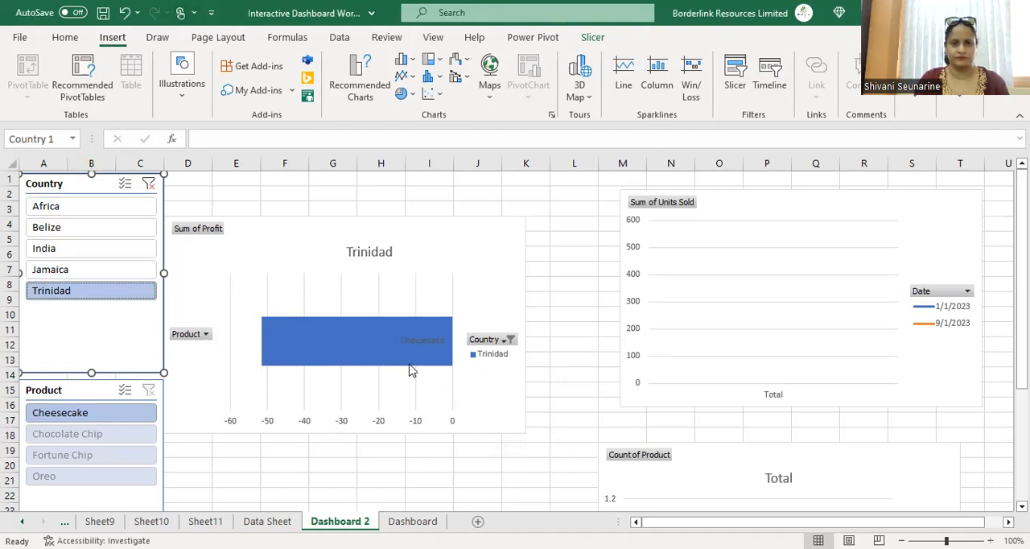
click(394, 303)
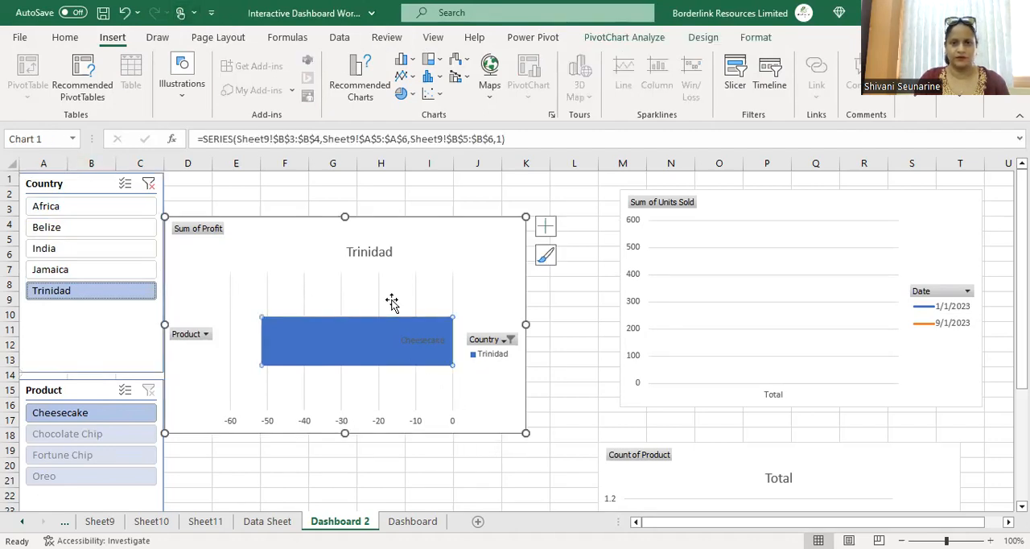
click(610, 39)
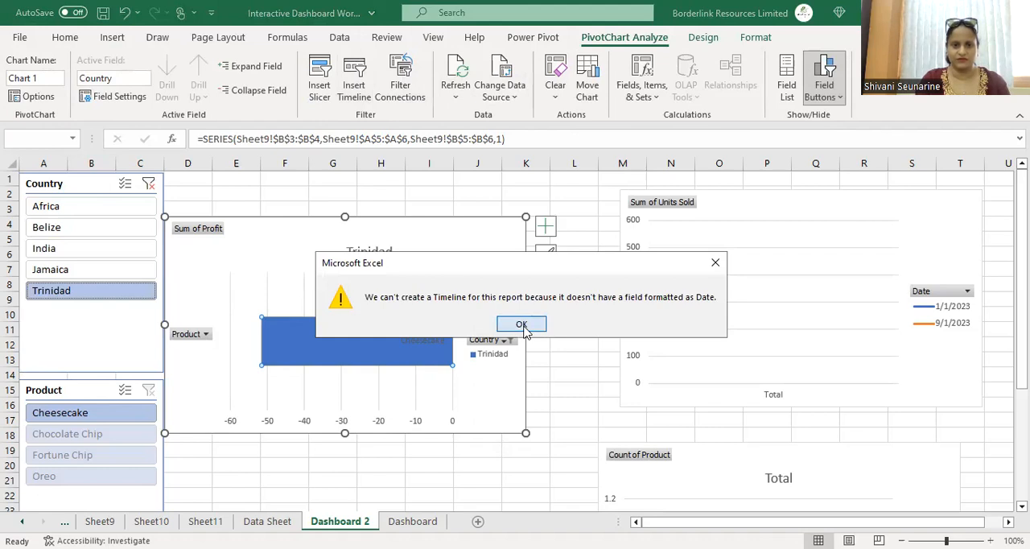
click(522, 325)
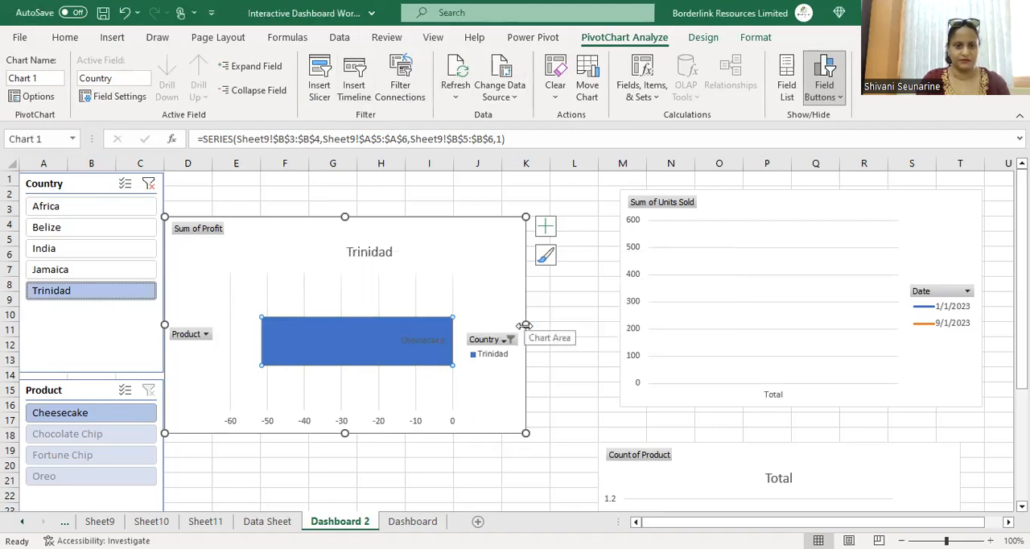
click(397, 465)
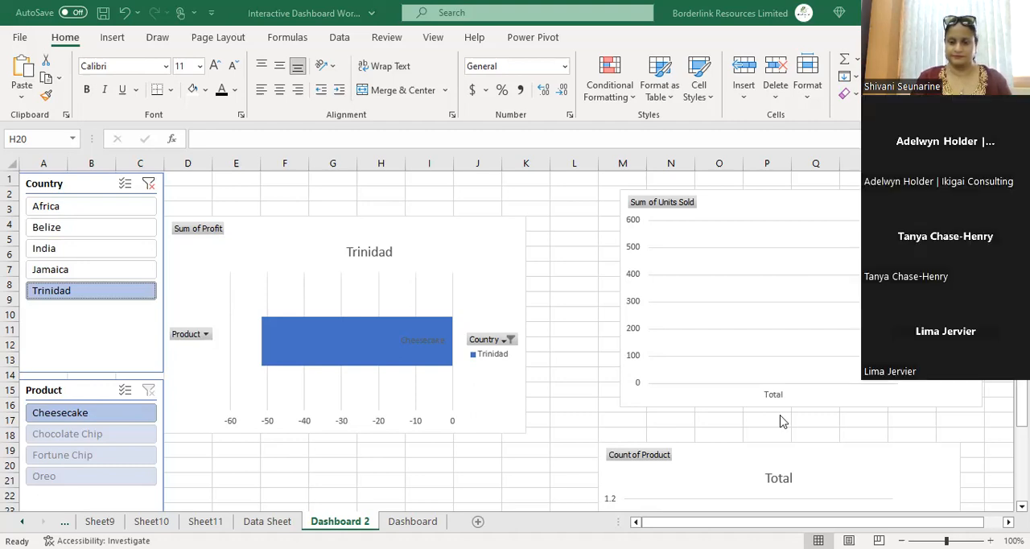
click(857, 313)
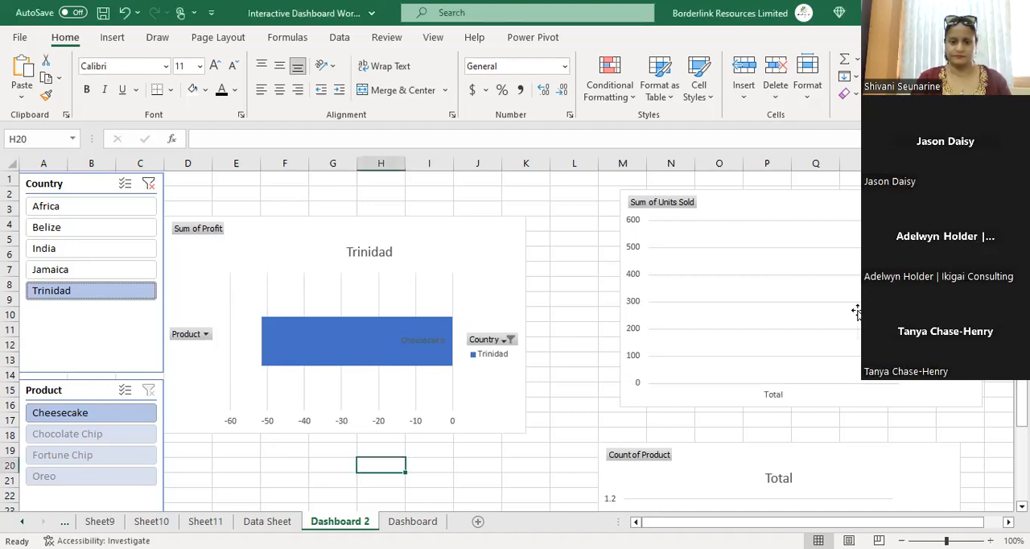